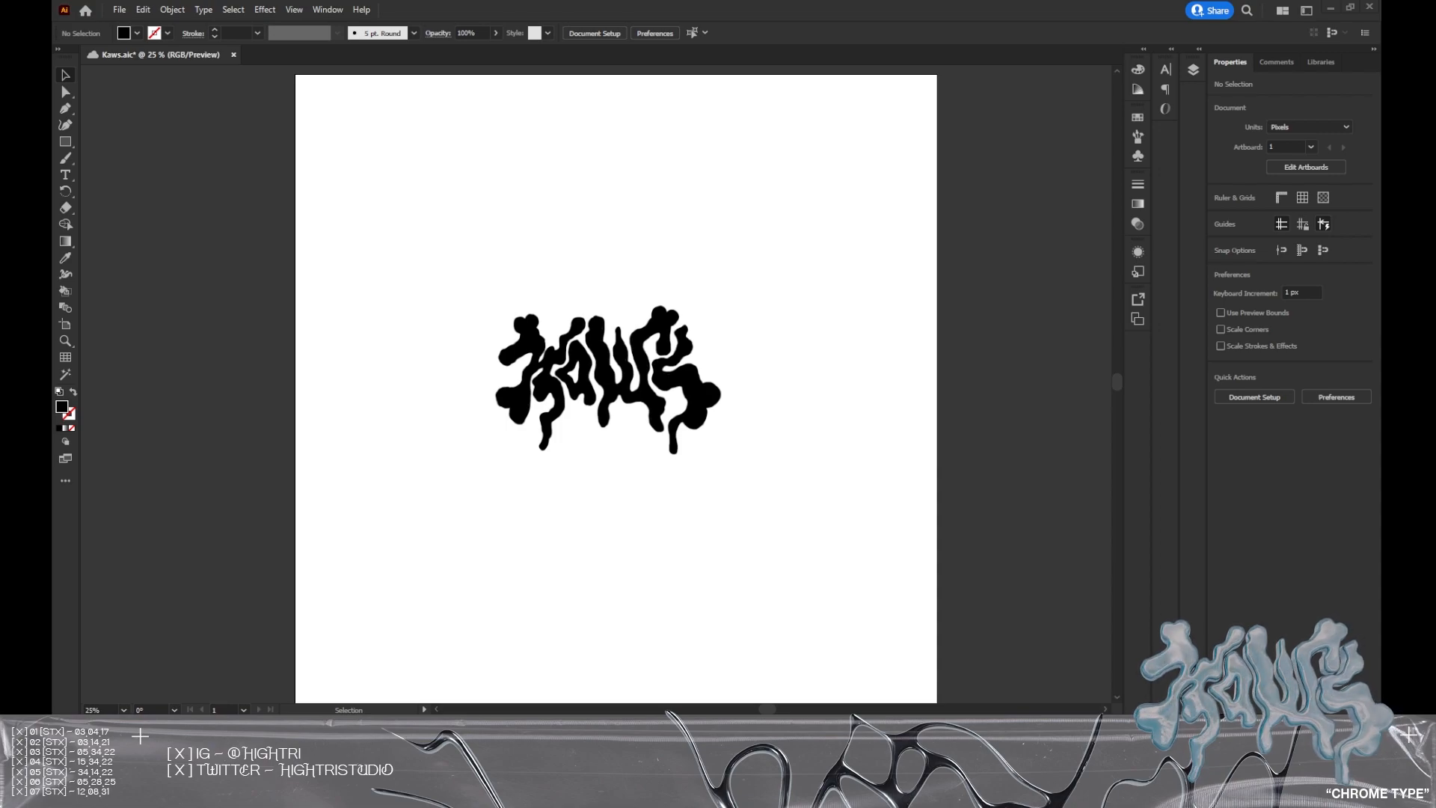
- Image-trace the linked KAWS lettering image with the [Default] preset and expand the tracing into vector paths
{"action": "left_click", "coordinate": [779, 362]}
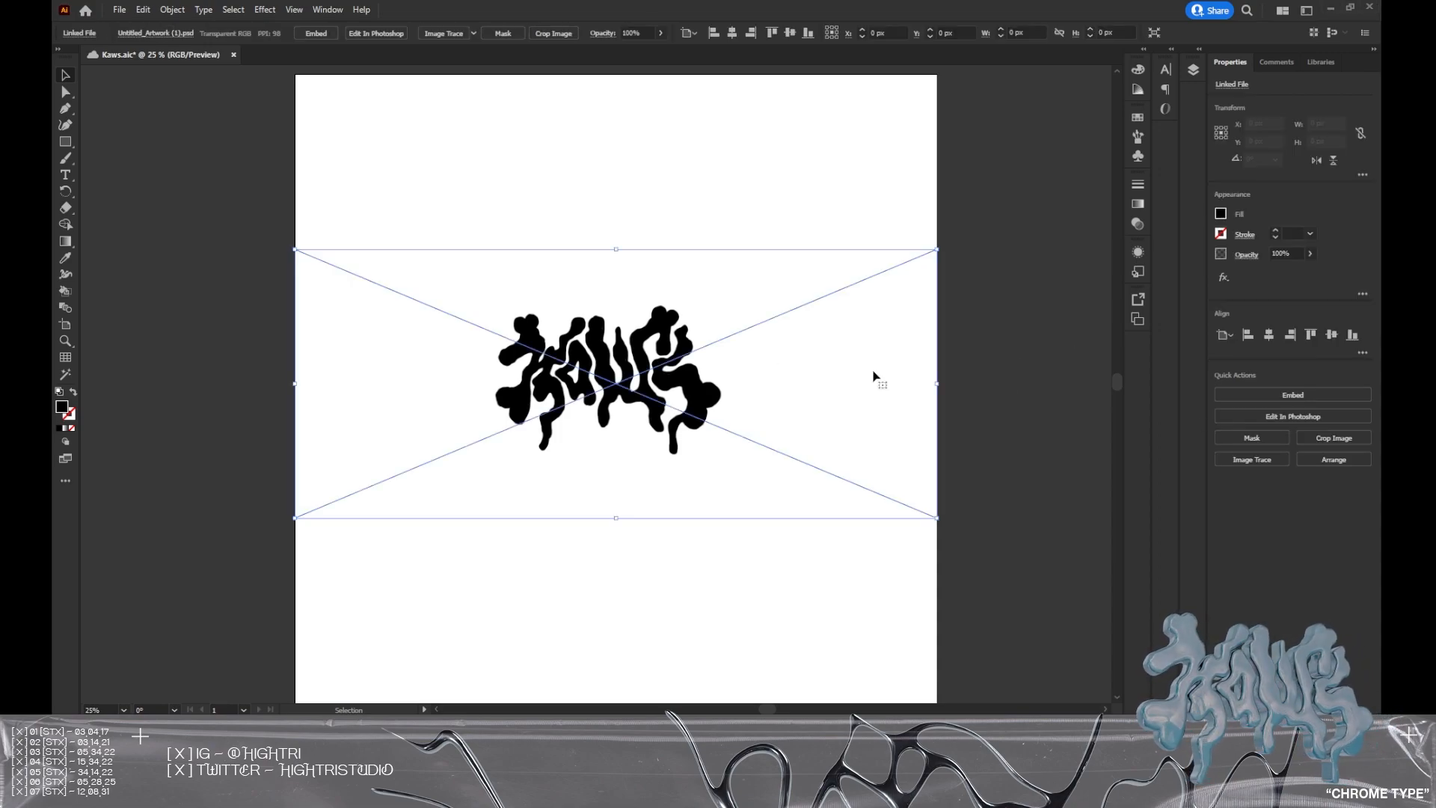
{"action": "left_click", "coordinate": [1261, 461]}
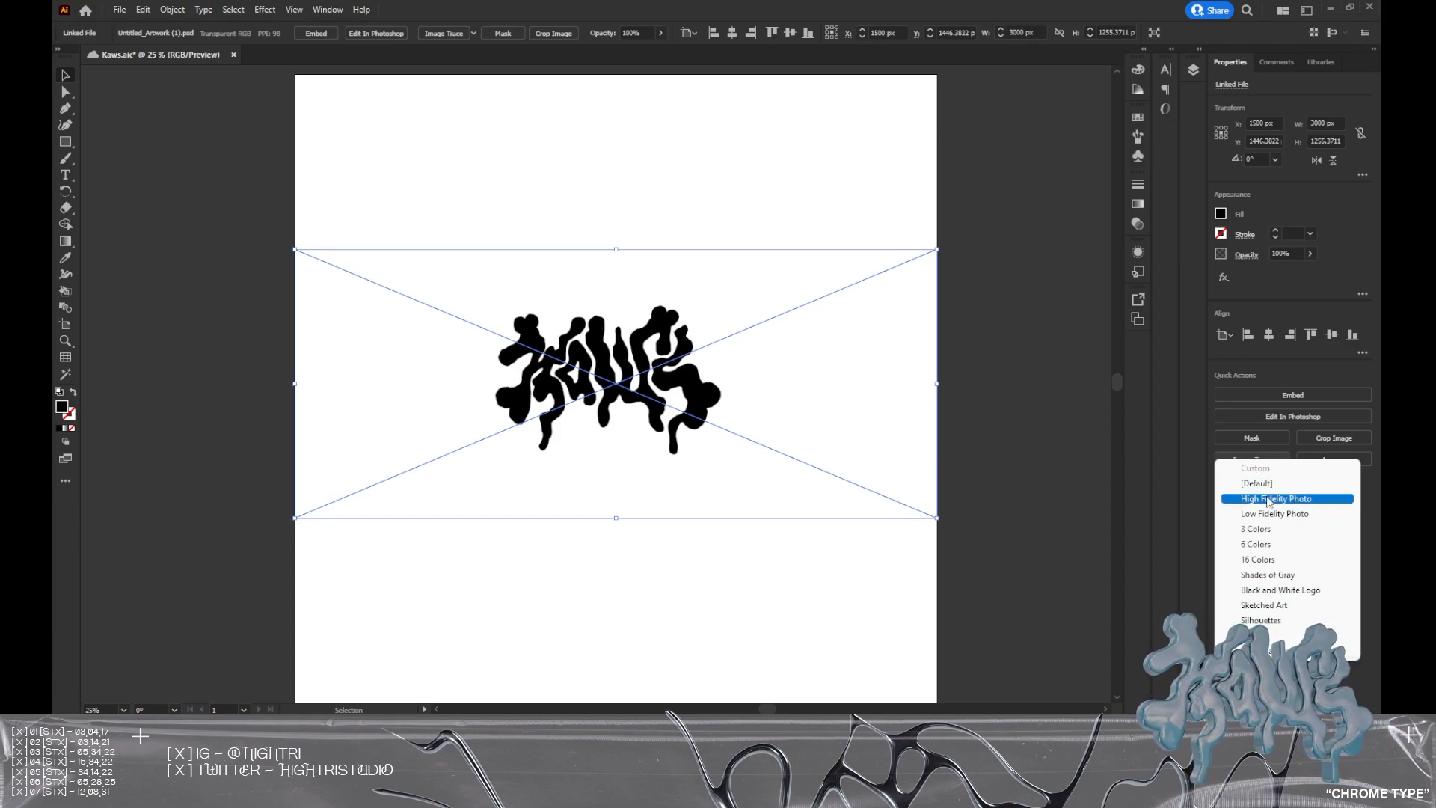
{"action": "left_click", "coordinate": [1264, 483]}
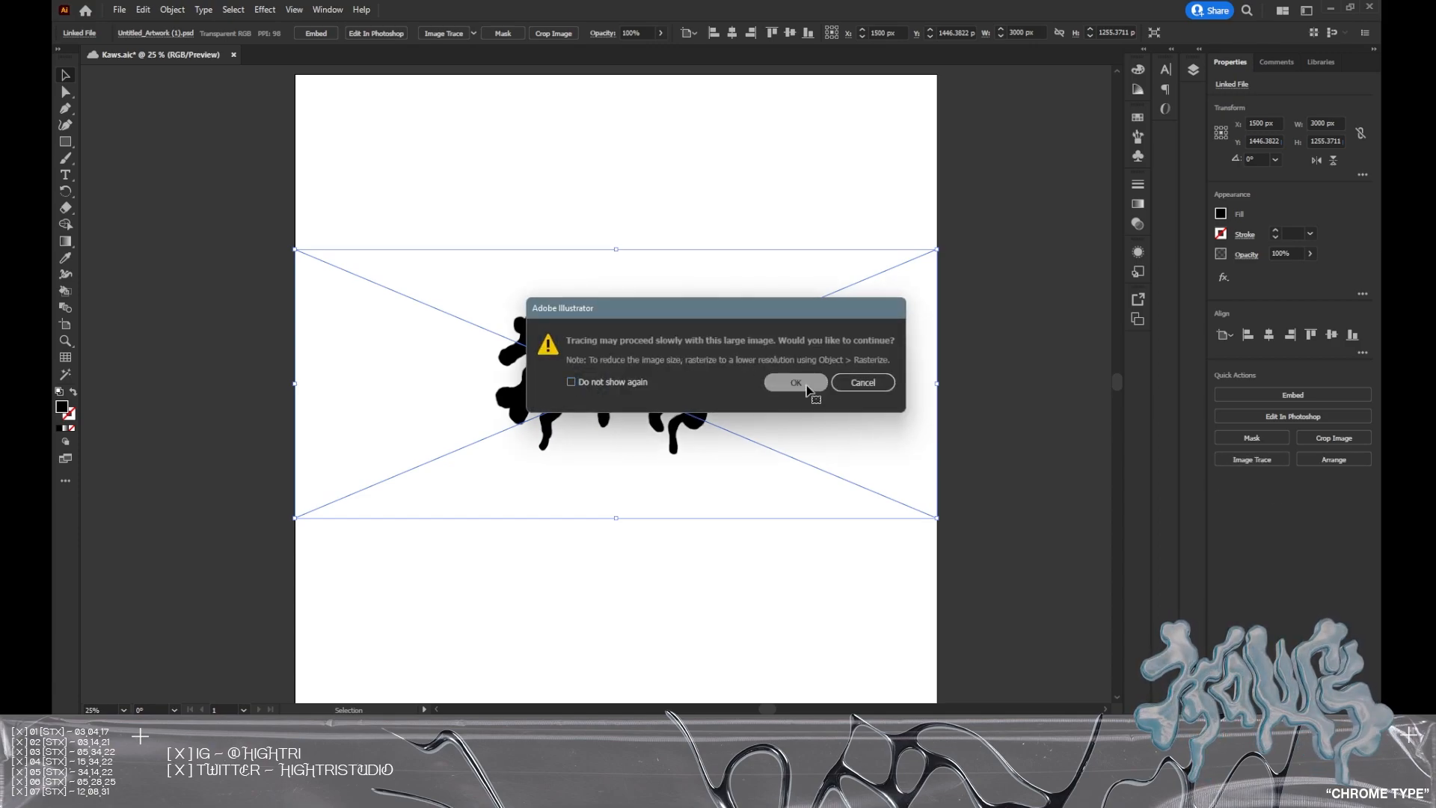
{"action": "left_click", "coordinate": [795, 382]}
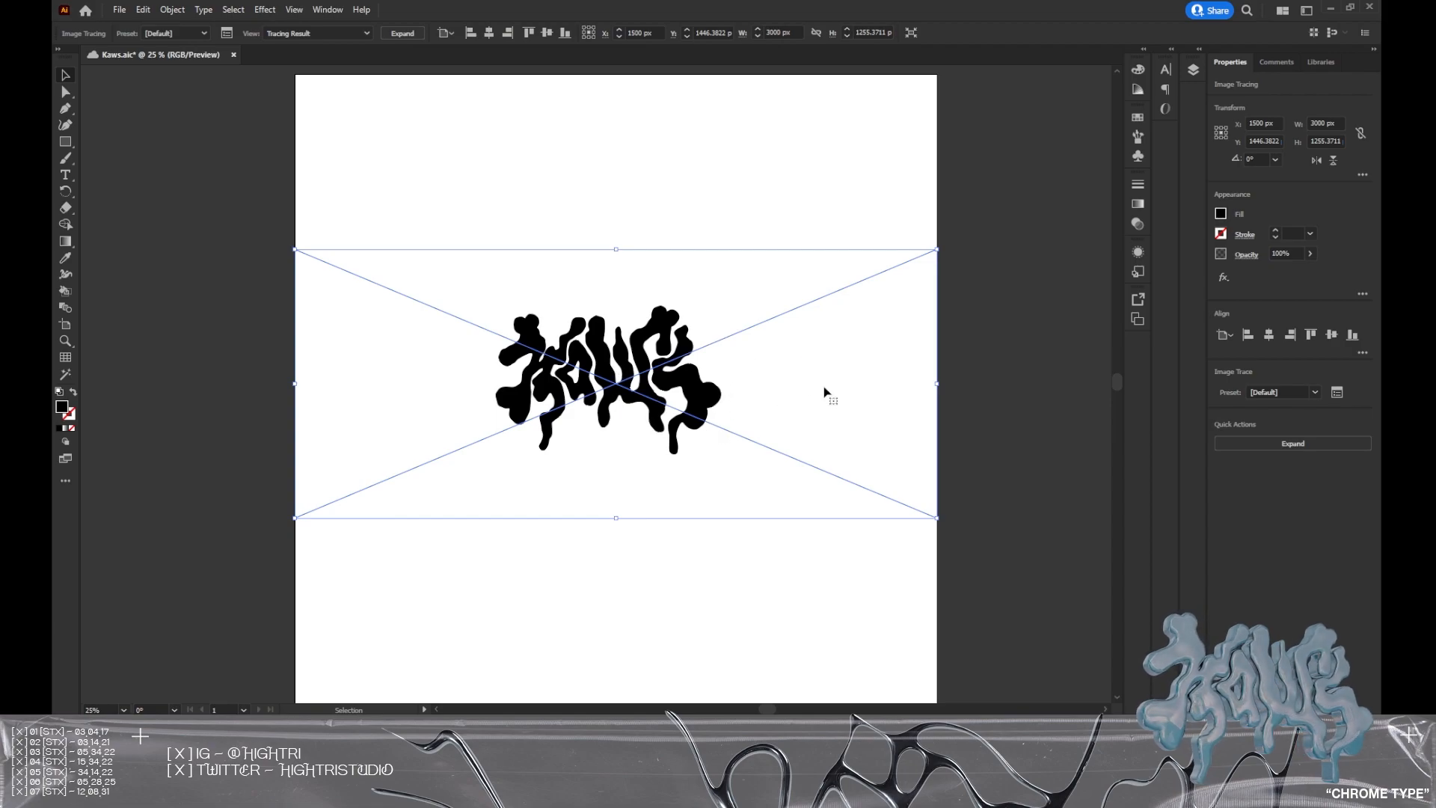
{"action": "left_click", "coordinate": [1265, 444]}
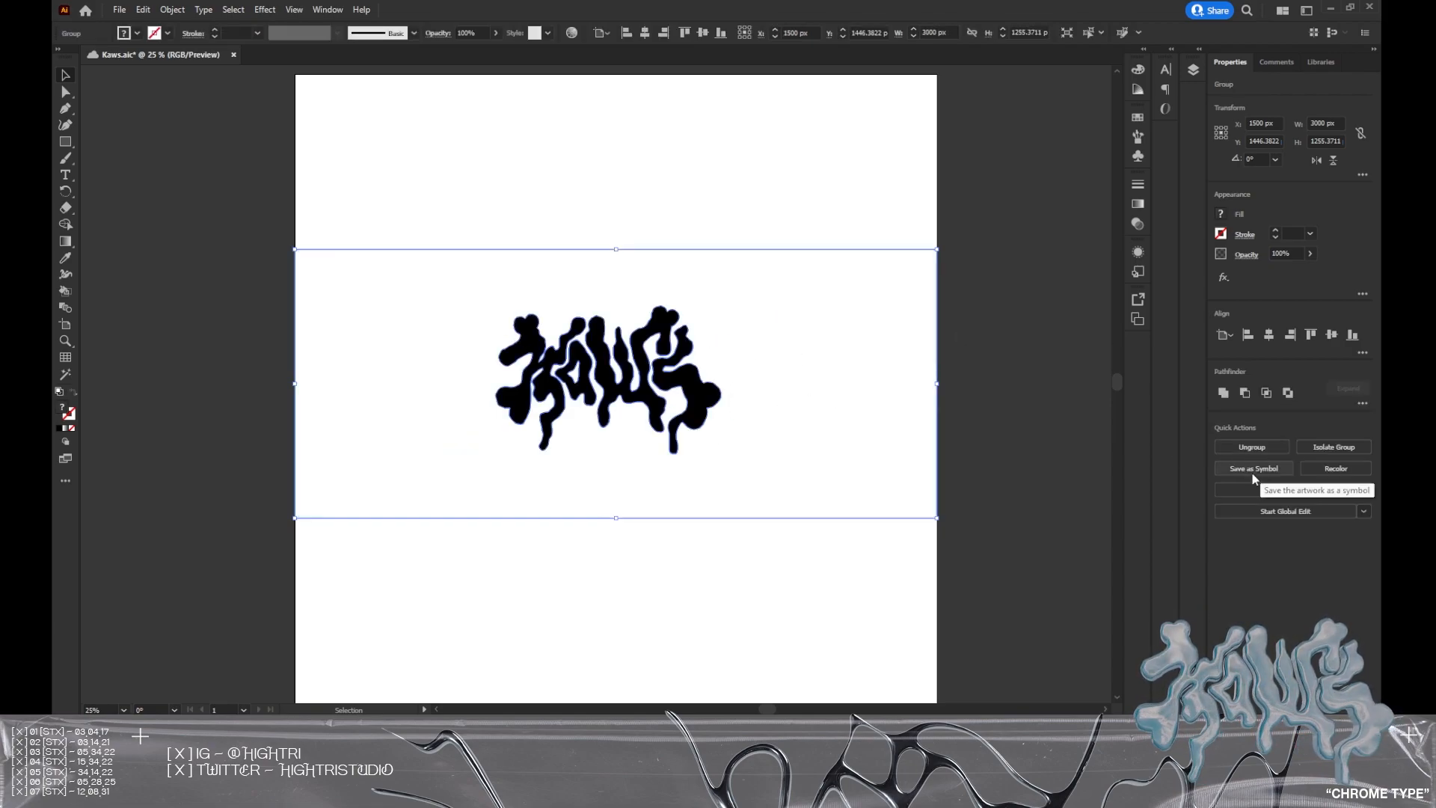
- Ungroup the traced artwork and delete the white background and the white shape inside the letter A
{"action": "left_click", "coordinate": [1264, 447]}
{"action": "left_click", "coordinate": [866, 435]}
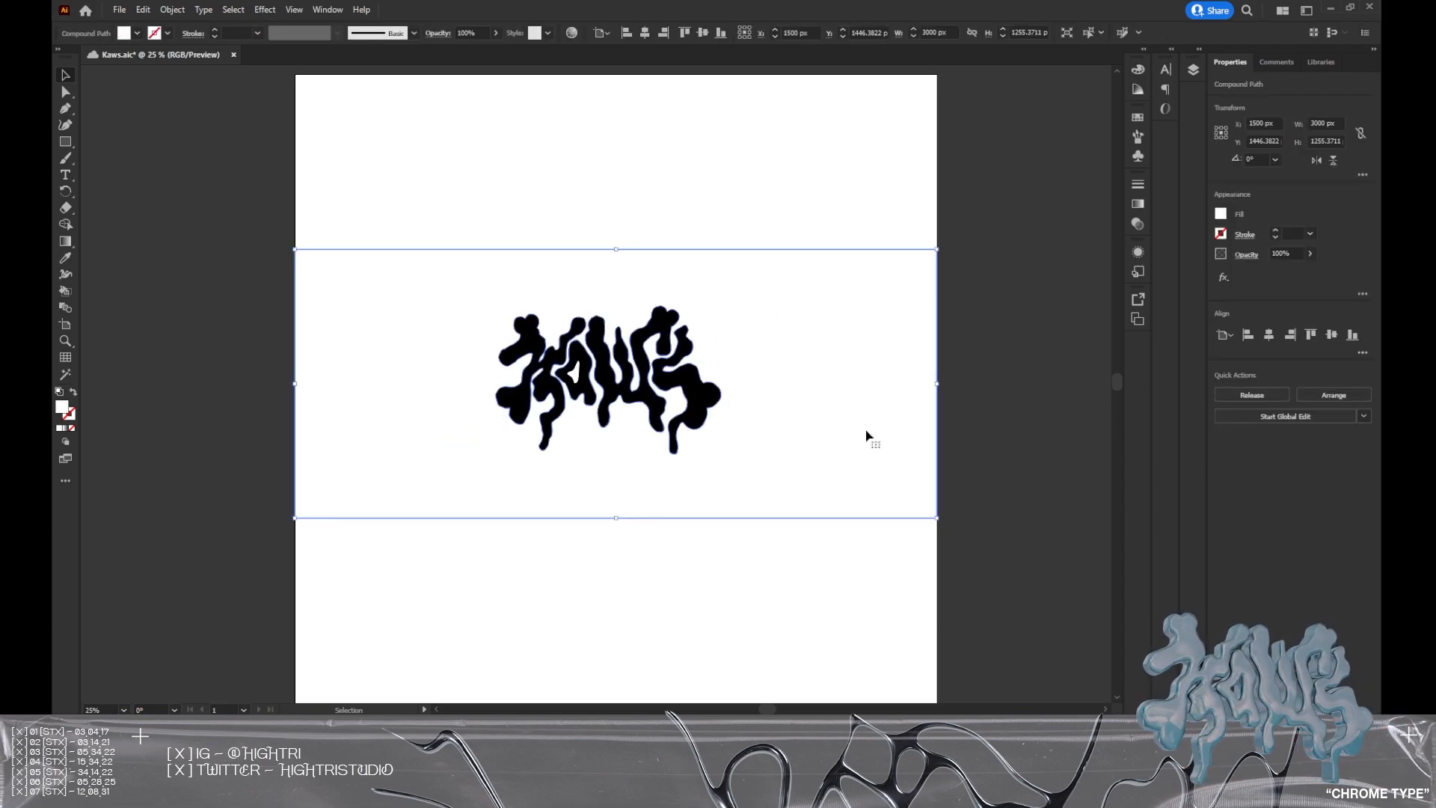
{"action": "key", "text": "Delete"}
{"action": "scroll", "coordinate": [666, 405], "scroll_direction": "up", "scroll_amount": 5, "text": "alt"}
{"action": "scroll", "coordinate": [398, 350], "scroll_direction": "down", "scroll_amount": 2, "text": "alt"}
{"action": "left_click", "coordinate": [261, 288]}
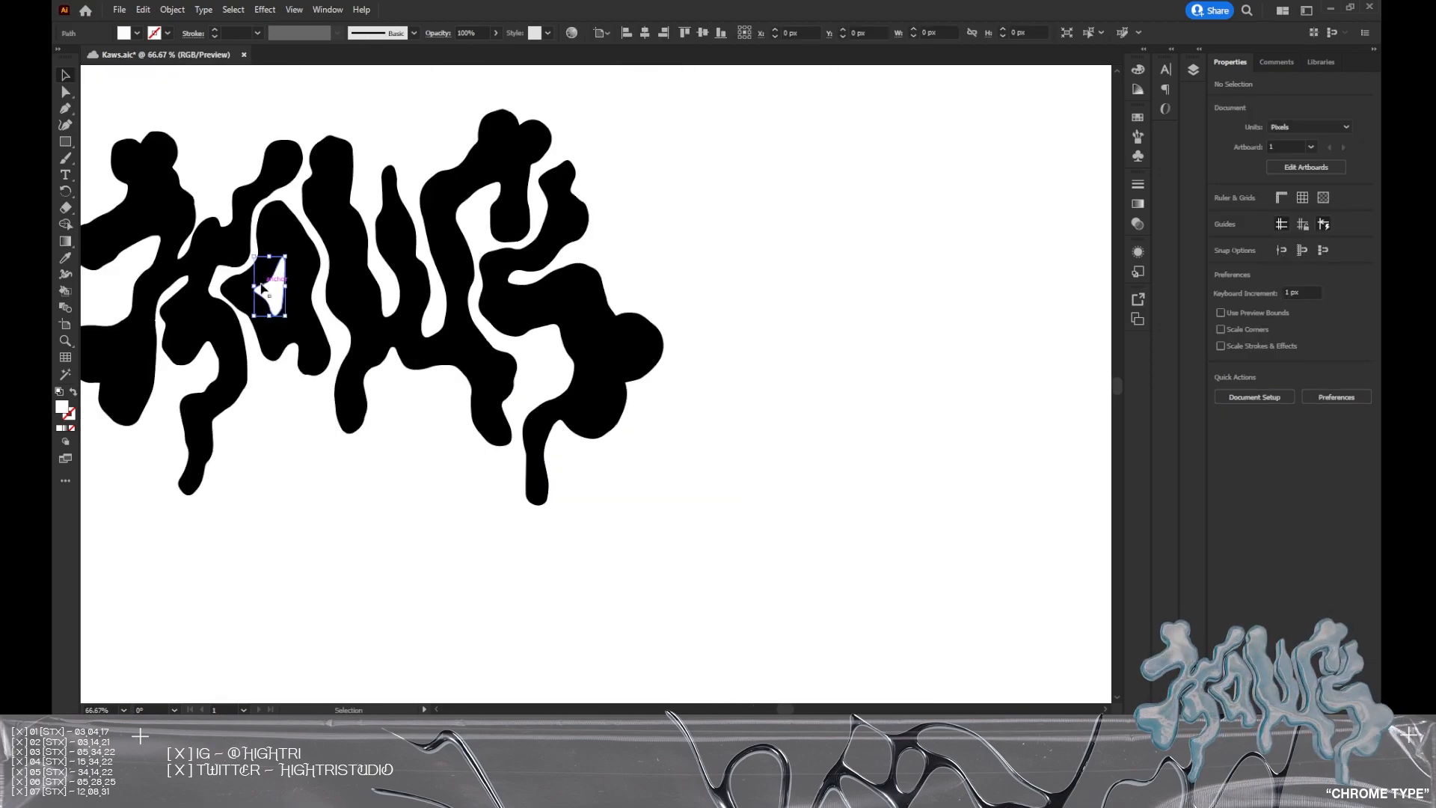
{"action": "key", "text": "Delete"}
- Enlarge the black lettering and reposition it around the middle of the artboard
{"action": "scroll", "coordinate": [276, 294], "scroll_direction": "down", "scroll_amount": 3, "text": "alt"}
{"action": "left_click_drag", "start_coordinate": [557, 367], "coordinate": [778, 427]}
{"action": "left_click_drag", "start_coordinate": [388, 255], "coordinate": [658, 449]}
{"action": "left_click", "coordinate": [1252, 446]}
{"action": "left_click", "coordinate": [983, 471]}
{"action": "left_click", "coordinate": [632, 366]}
{"action": "left_click_drag", "start_coordinate": [649, 282], "coordinate": [810, 178], "text": "alt"}
{"action": "left_click_drag", "start_coordinate": [778, 326], "coordinate": [703, 389]}
{"action": "left_click", "coordinate": [770, 362]}
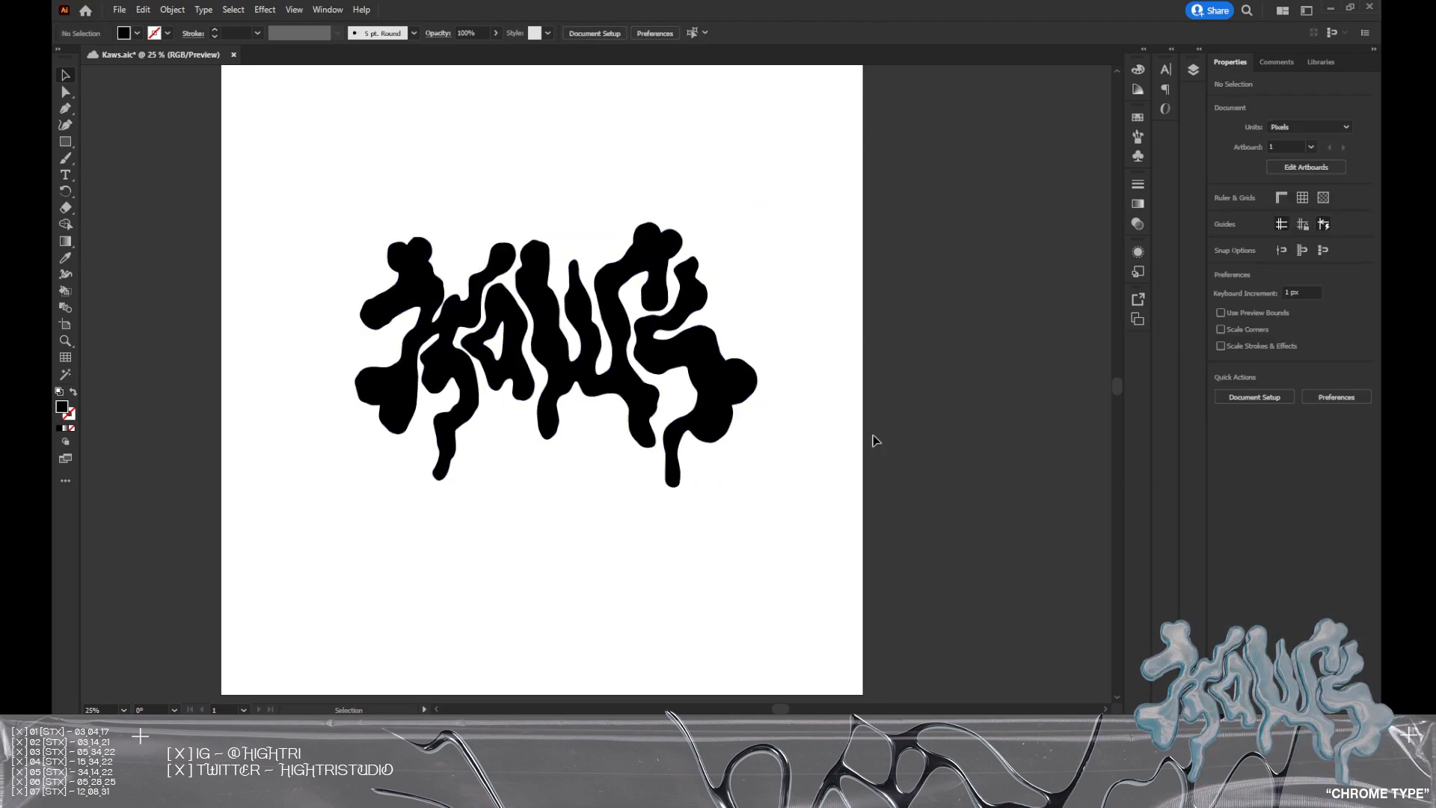
- Export the lettering artwork as the SVG file Kaws.svg
{"action": "left_click", "coordinate": [123, 15]}
{"action": "mouse_move", "coordinate": [165, 290]}
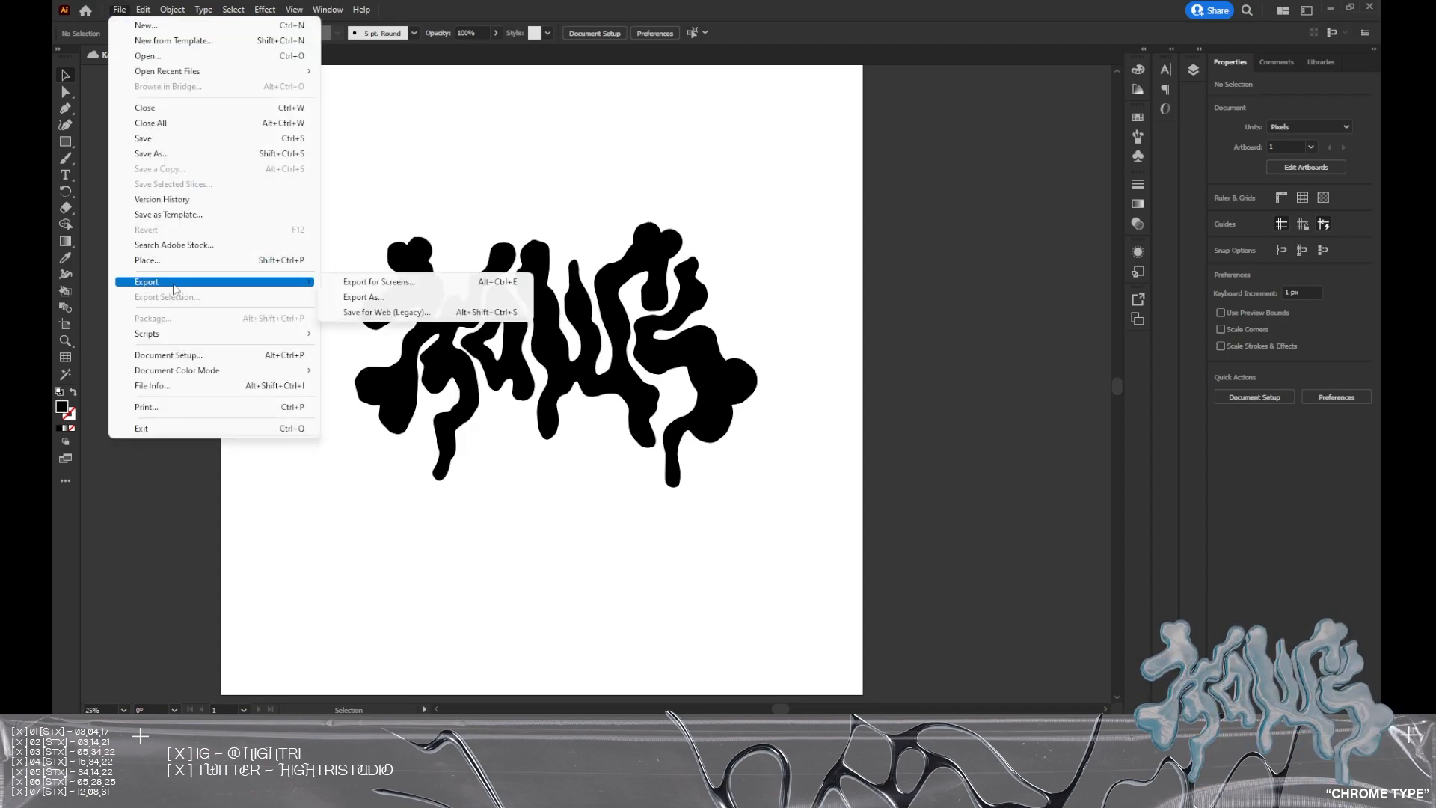
{"action": "left_click", "coordinate": [366, 300]}
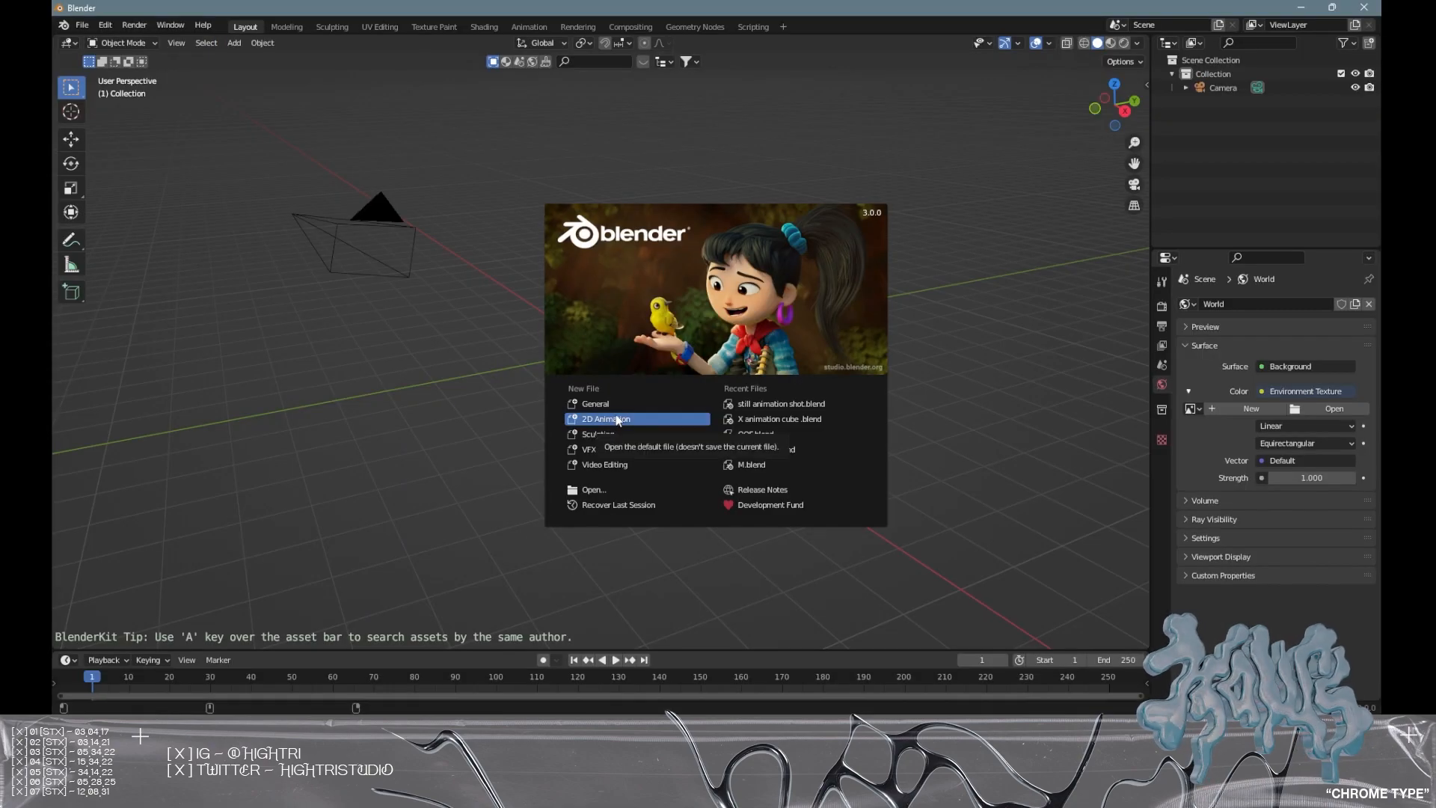
- Switch to Blender, dismiss the splash screen and import Kaws.svg as Scalable Vector Graphics
{"action": "left_click", "coordinate": [563, 277]}
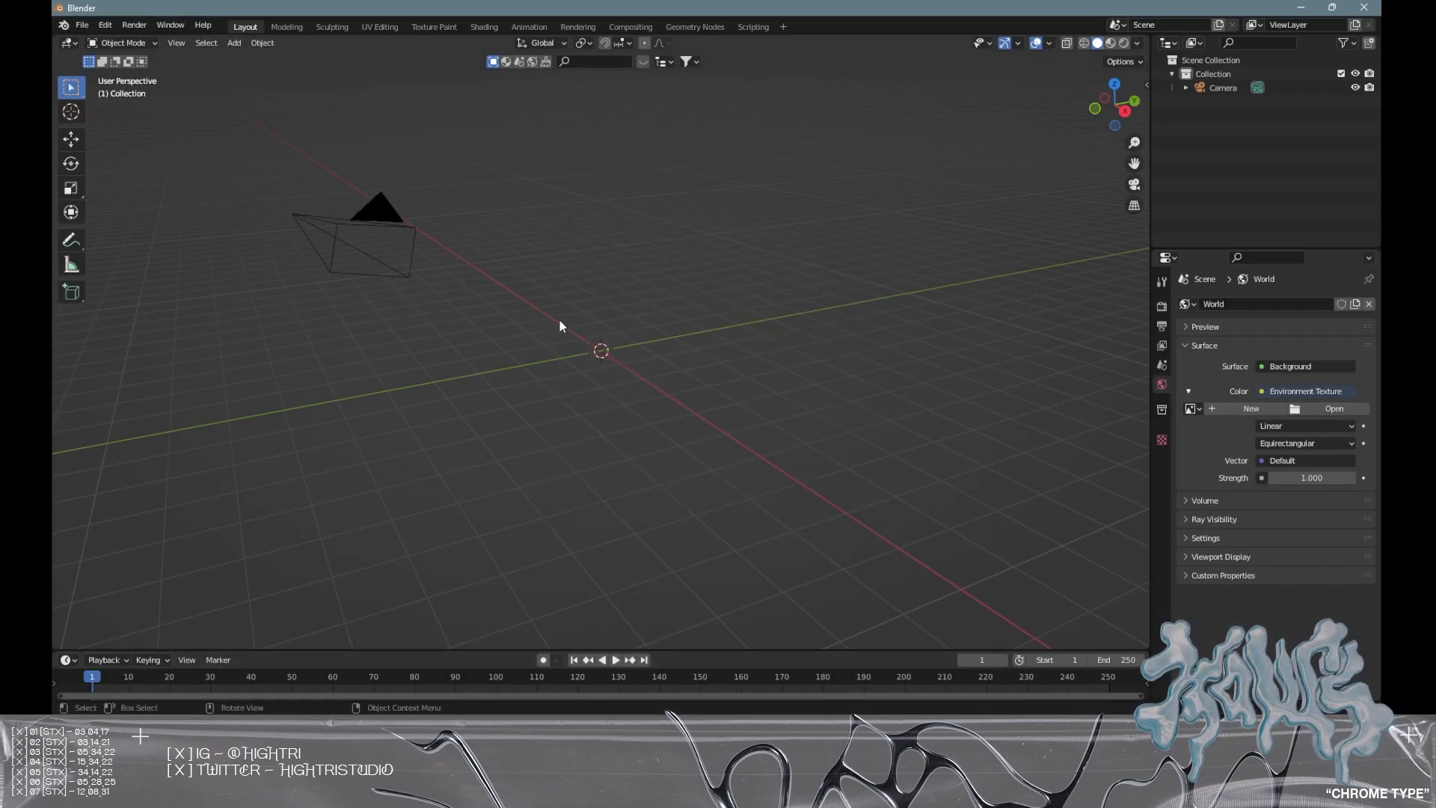
{"action": "middle_click_drag", "start_coordinate": [587, 326], "coordinate": [545, 321]}
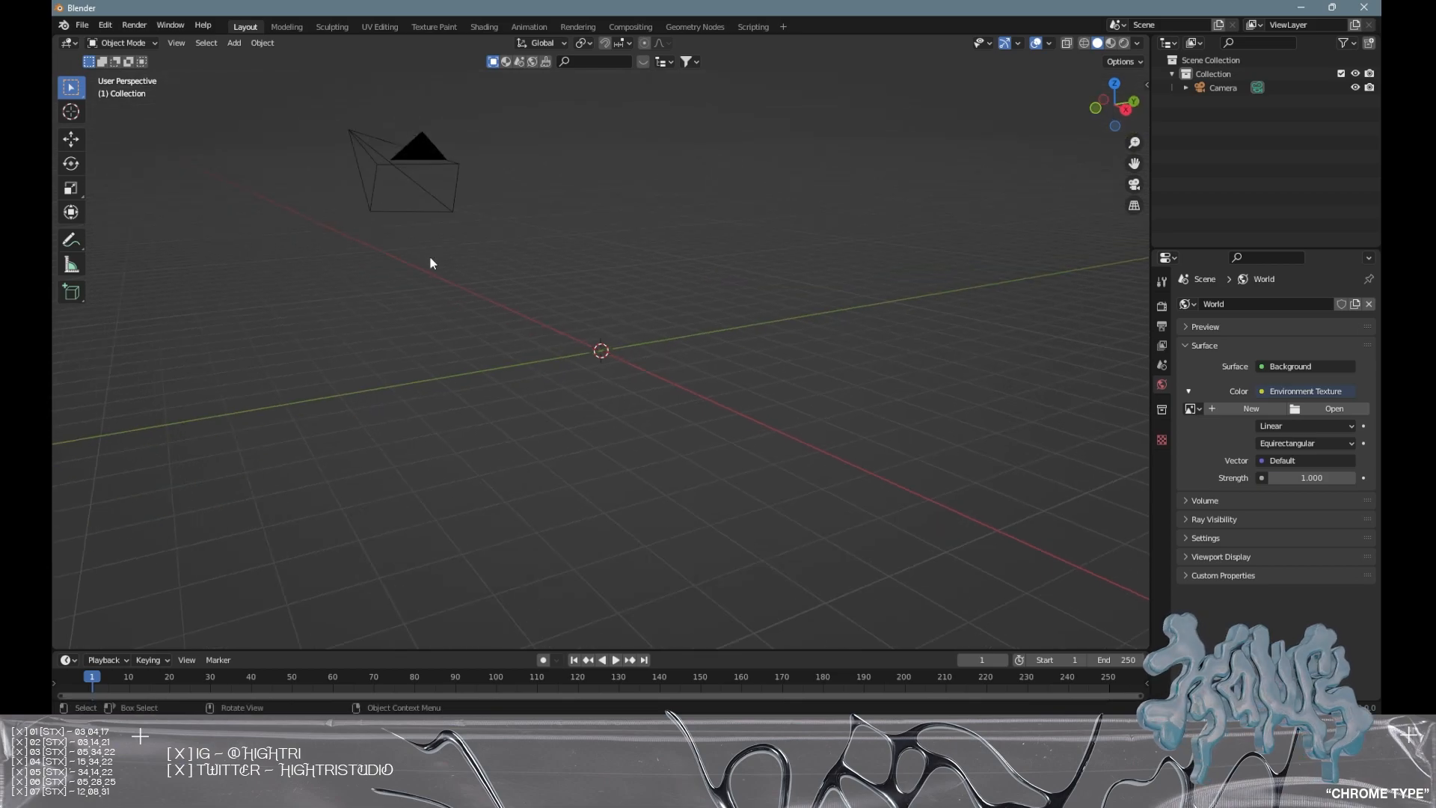
{"action": "left_click", "coordinate": [82, 25]}
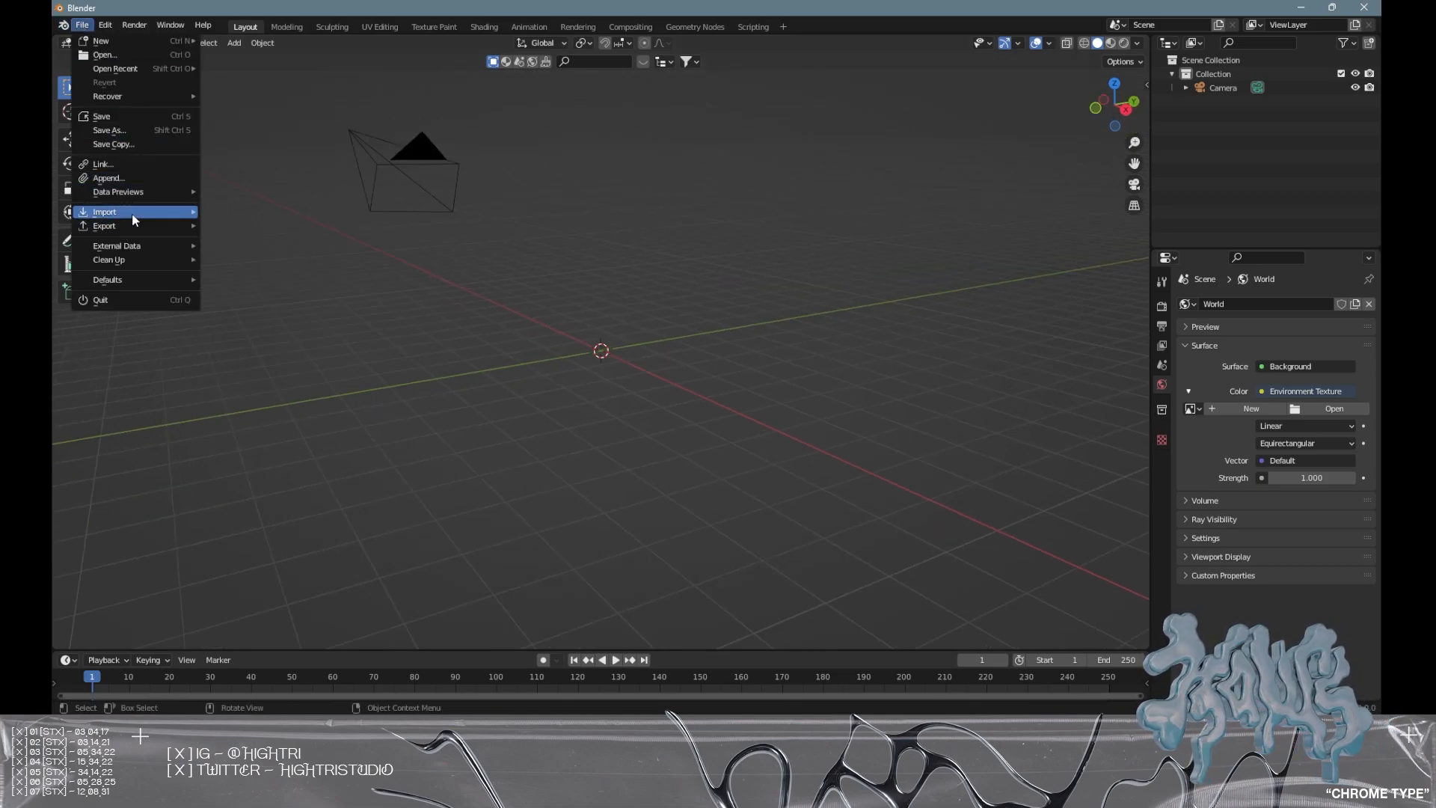
{"action": "mouse_move", "coordinate": [135, 217]}
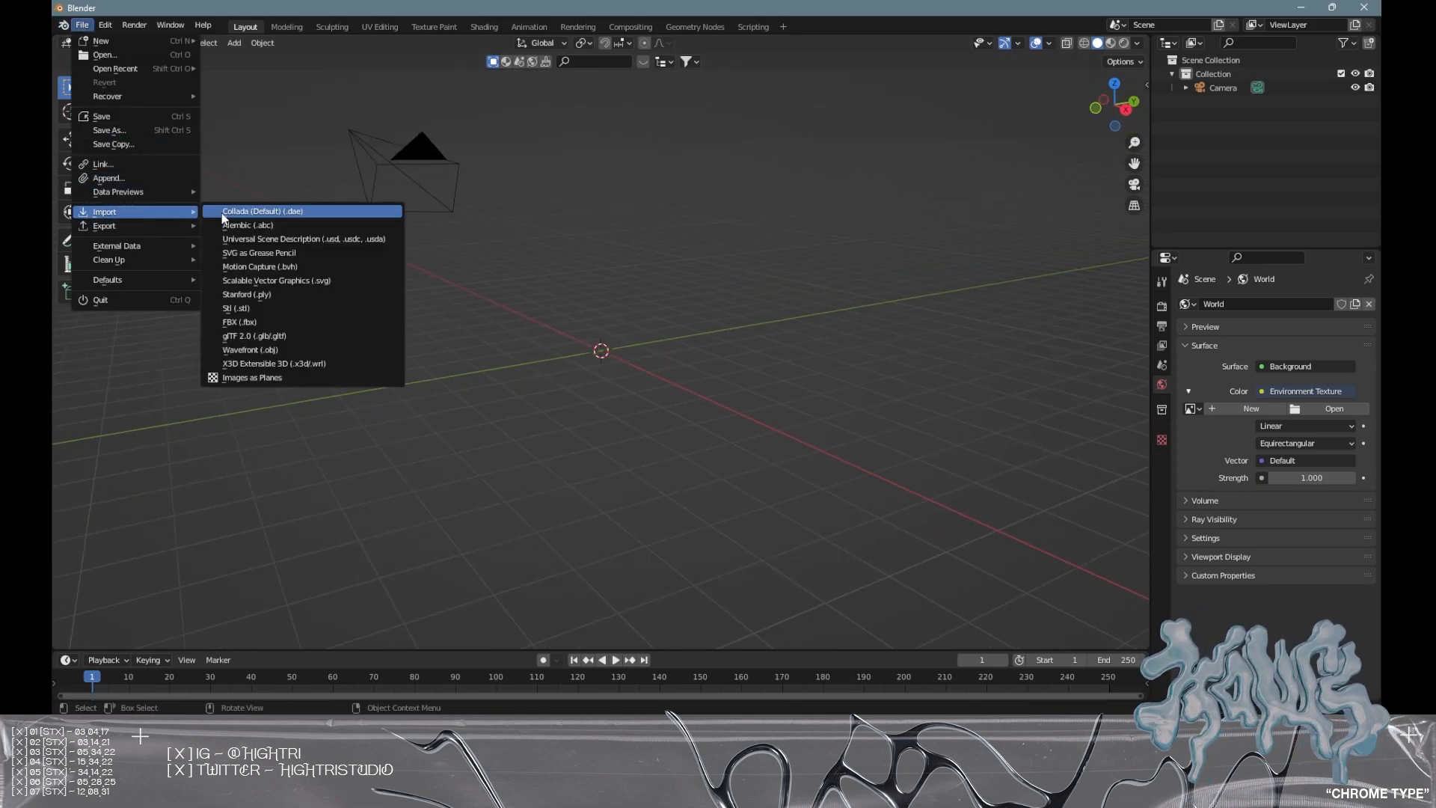
{"action": "left_click", "coordinate": [292, 281]}
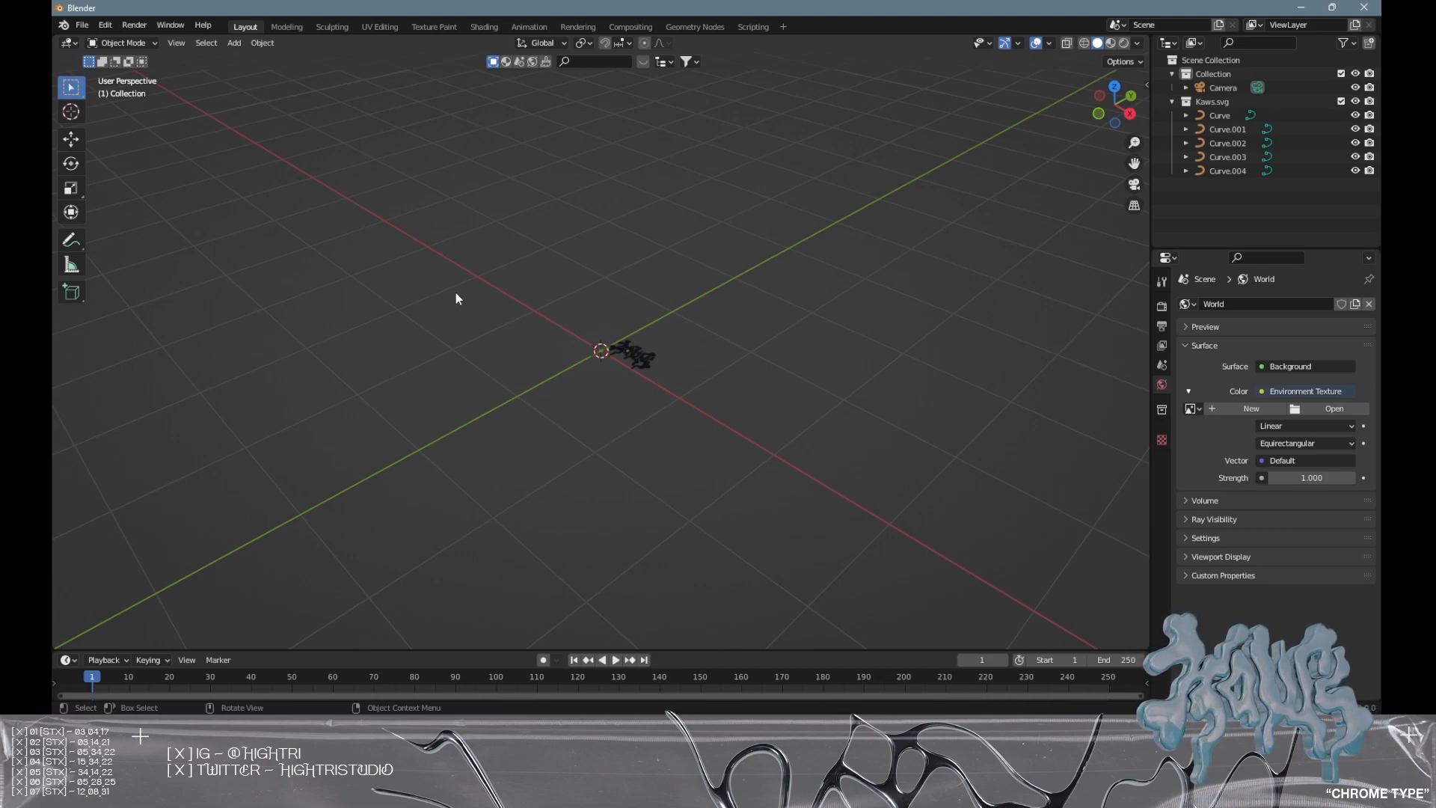
- Select all the imported lettering curves and scale them up uniformly
{"action": "scroll", "coordinate": [509, 291], "scroll_direction": "down", "scroll_amount": 5}
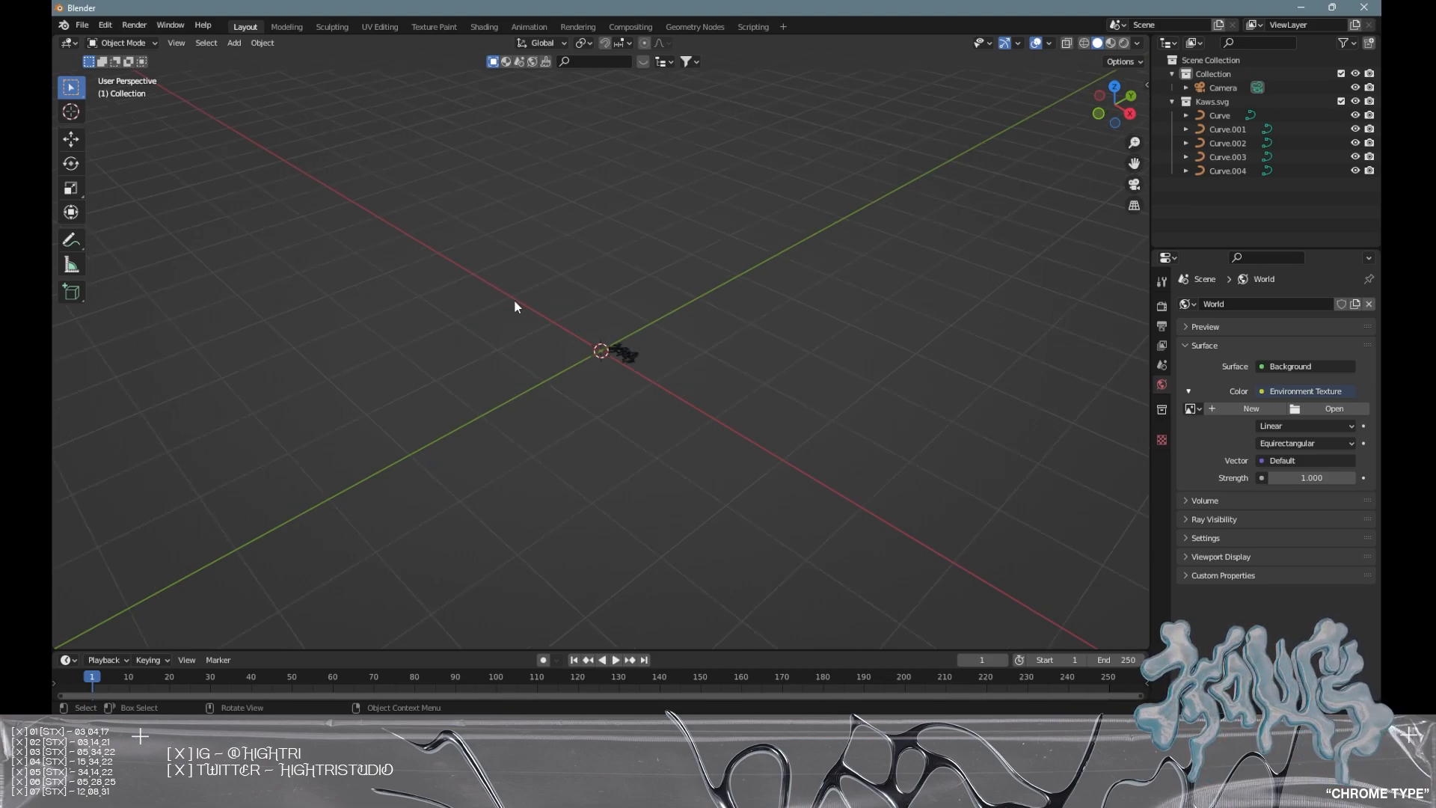
{"action": "middle_click_drag", "start_coordinate": [720, 388], "coordinate": [658, 396]}
{"action": "left_click_drag", "start_coordinate": [551, 319], "coordinate": [731, 419]}
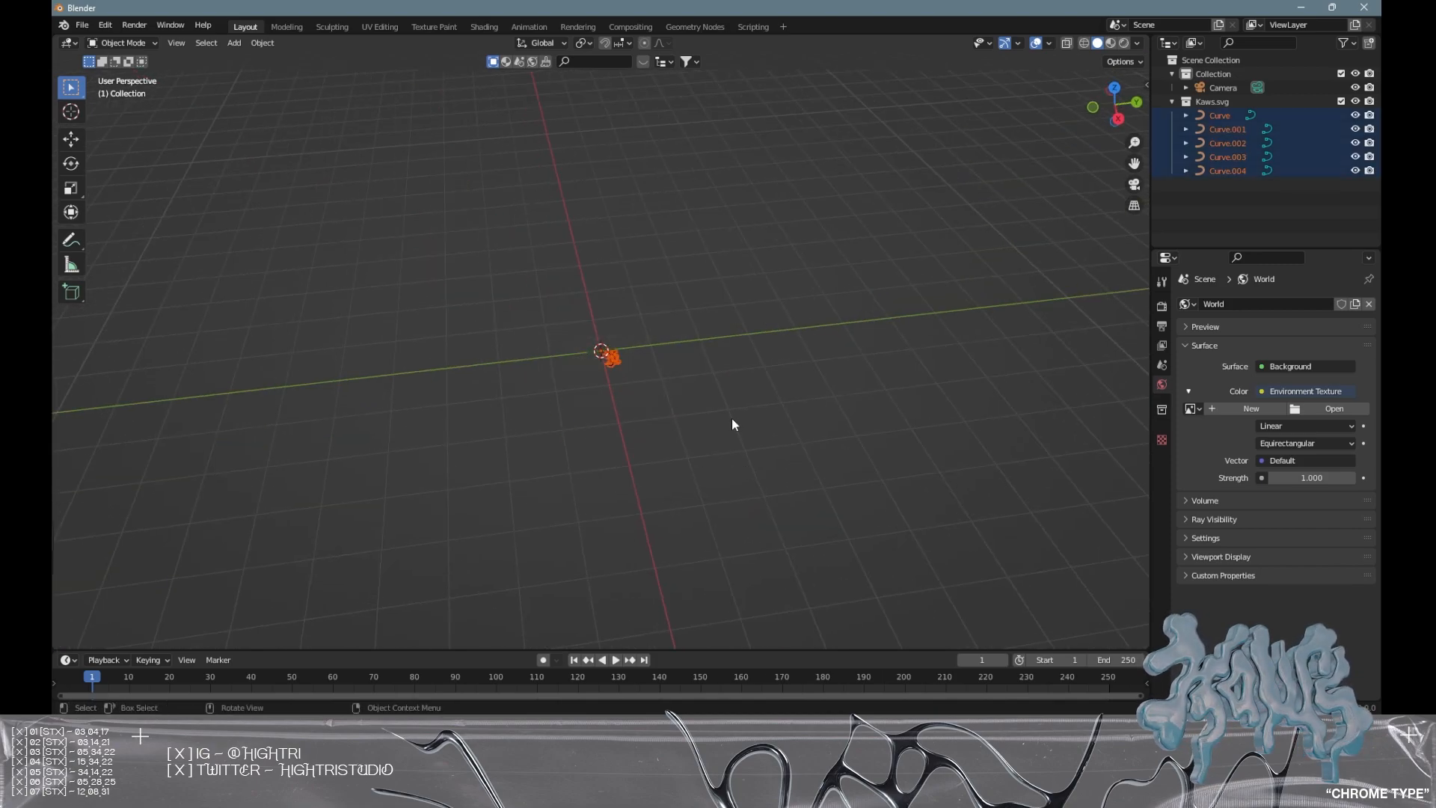
{"action": "key", "text": "s"}
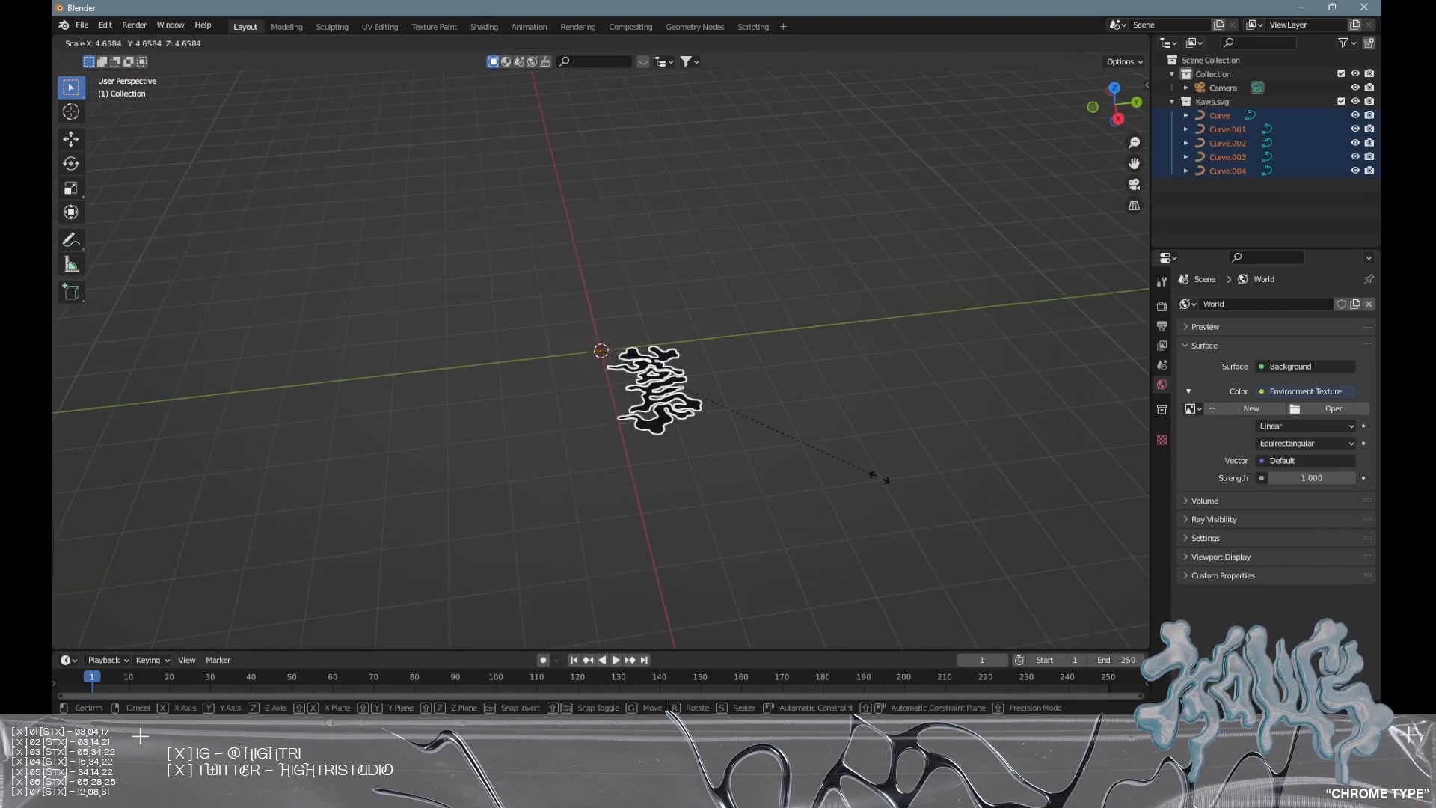
{"action": "left_click", "coordinate": [612, 256]}
- Delete the surplus curve from the imported lettering
{"action": "scroll", "coordinate": [612, 257], "scroll_direction": "down", "scroll_amount": 4}
{"action": "middle_click_drag", "start_coordinate": [611, 260], "coordinate": [581, 437]}
{"action": "left_click", "coordinate": [512, 417]}
{"action": "key", "text": "x"}
{"action": "left_click", "coordinate": [549, 387]}
- Select all the remaining lettering curves and join them into a single curve object
{"action": "middle_click_drag", "start_coordinate": [550, 387], "coordinate": [420, 384]}
{"action": "left_click", "coordinate": [441, 389]}
{"action": "left_click", "coordinate": [584, 400]}
{"action": "left_click", "coordinate": [726, 371]}
{"action": "middle_click_drag", "start_coordinate": [541, 320], "coordinate": [588, 377]}
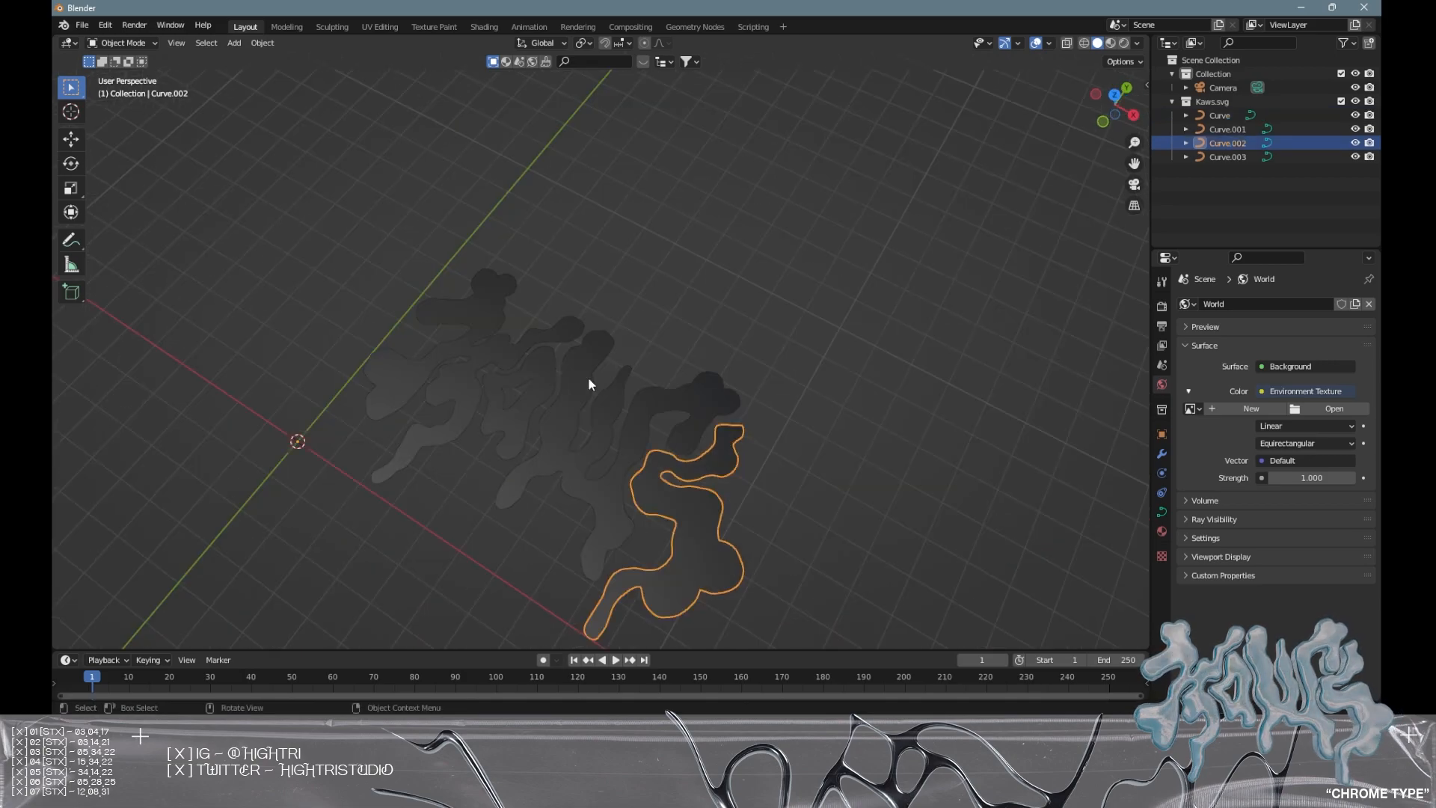
{"action": "middle_click_drag", "start_coordinate": [751, 505], "coordinate": [491, 229]}
{"action": "left_click_drag", "start_coordinate": [398, 112], "coordinate": [764, 486]}
{"action": "key", "text": "ctrl+j"}
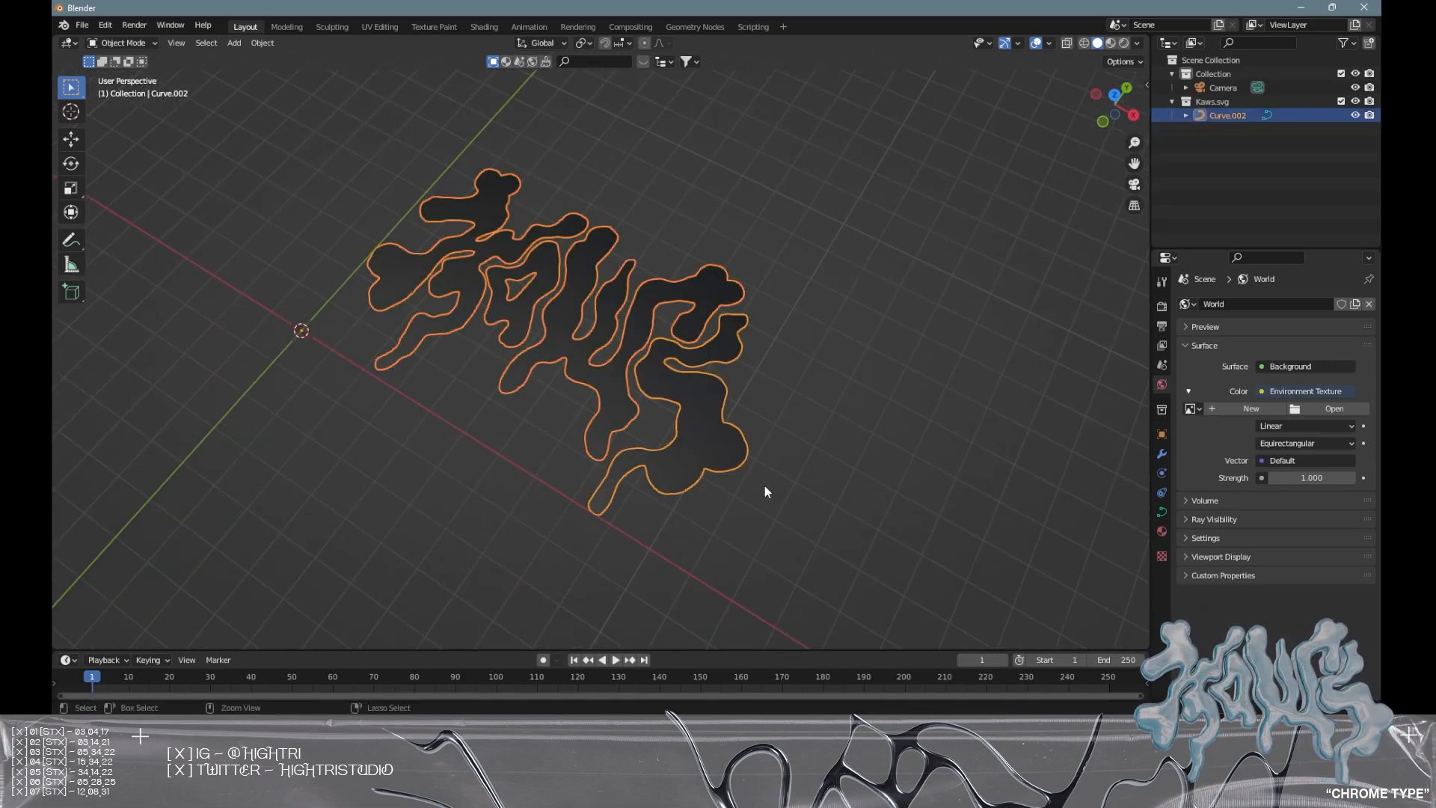
- Extrude the joined lettering curve to 0.02 m in its geometry settings
{"action": "left_click", "coordinate": [828, 527]}
{"action": "left_click", "coordinate": [671, 374]}
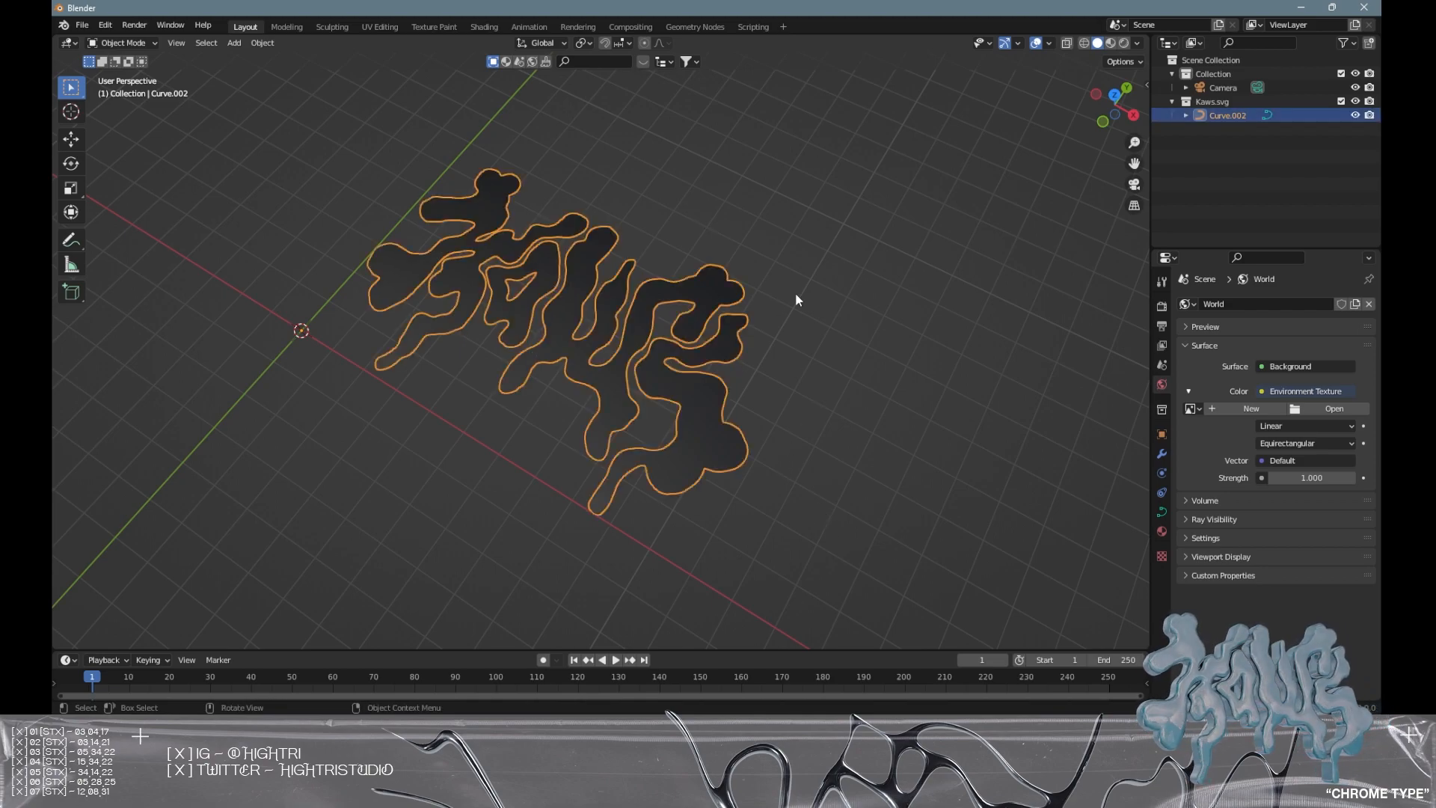
{"action": "left_click", "coordinate": [1160, 510]}
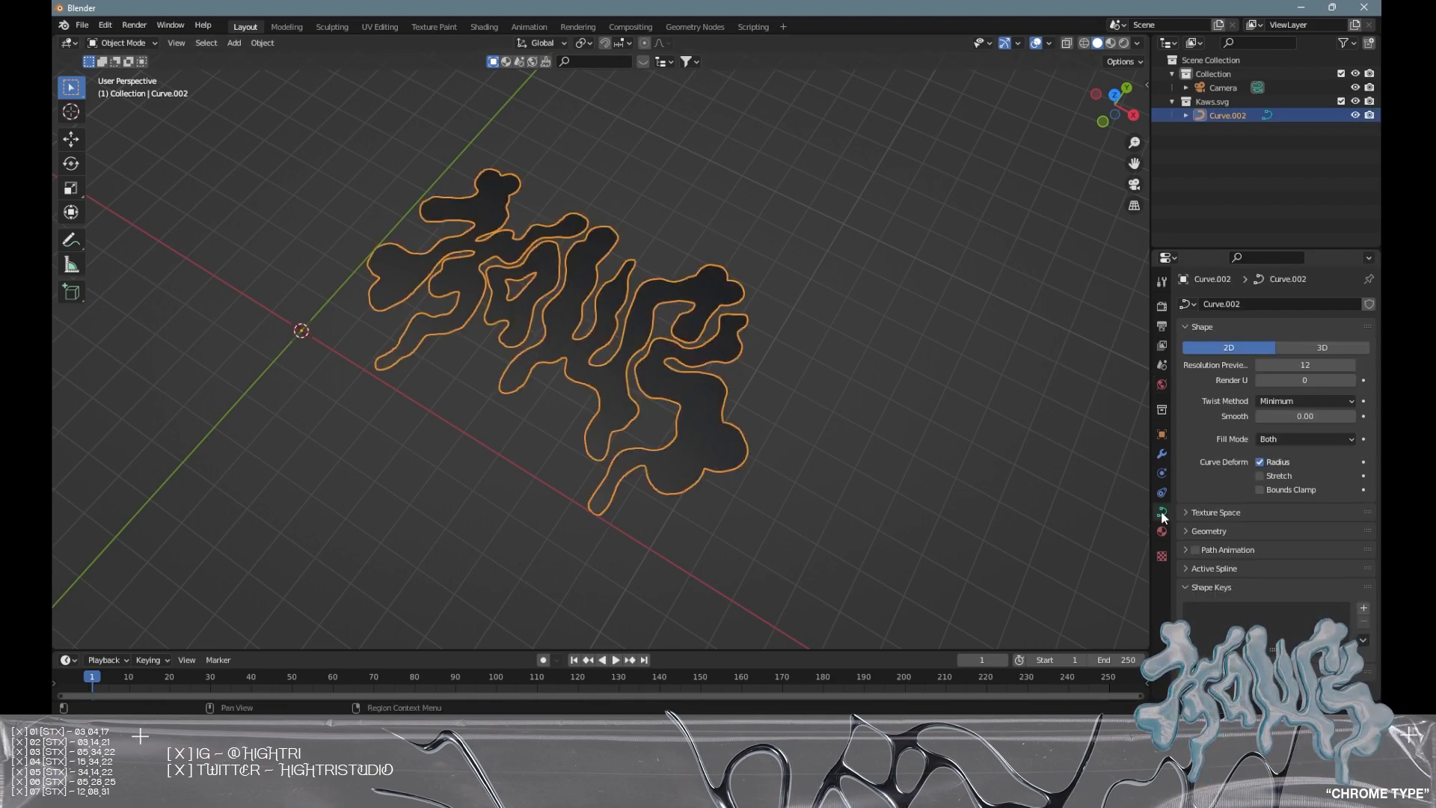
{"action": "left_click", "coordinate": [1187, 532]}
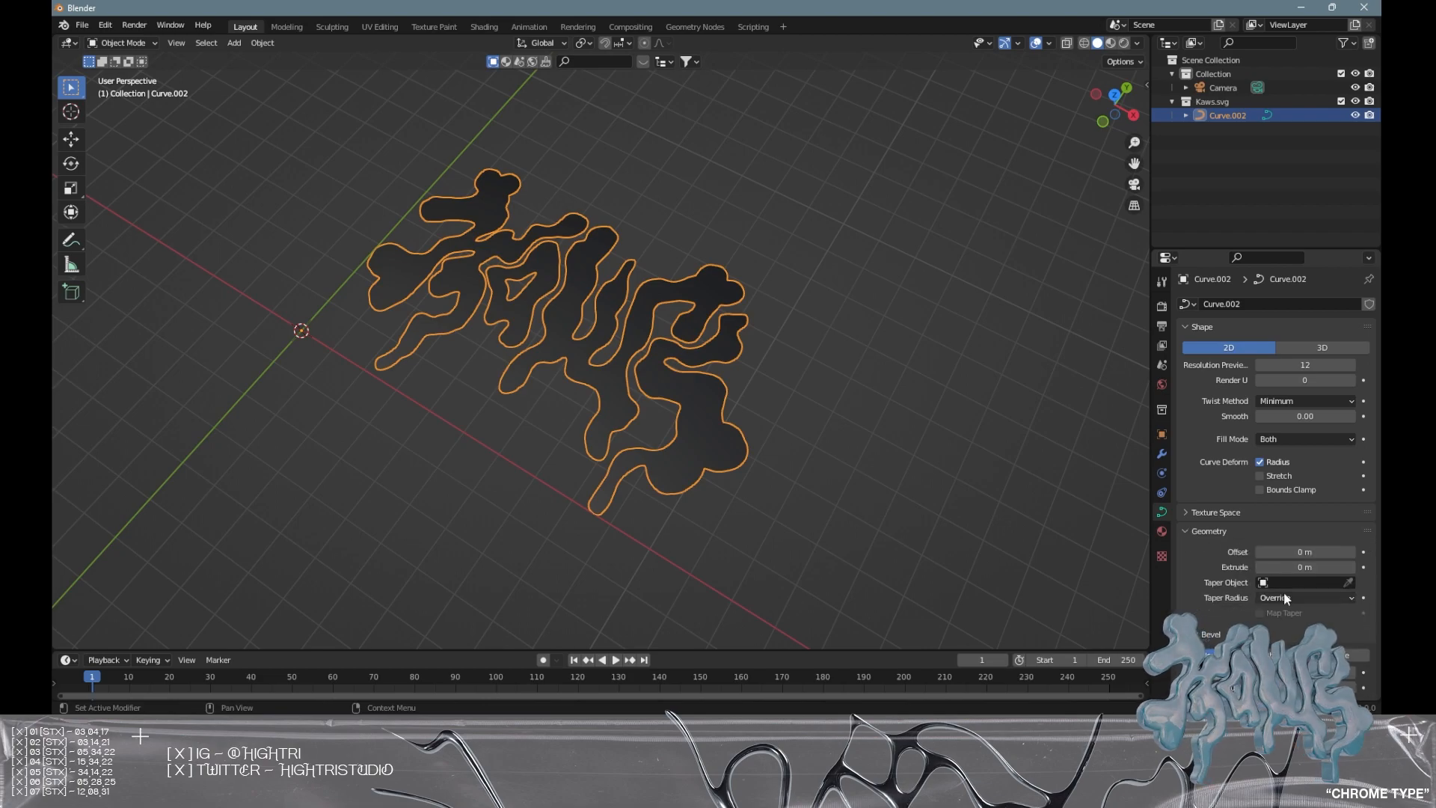
{"action": "mouse_move", "coordinate": [1305, 567]}
{"action": "left_mouse_down"}
{"action": "mouse_move", "coordinate": [1331, 567]}
{"action": "mouse_move", "coordinate": [1291, 568]}
{"action": "mouse_move", "coordinate": [1304, 568]}
{"action": "left_mouse_up"}
{"action": "left_click", "coordinate": [855, 405]}
{"action": "middle_click_drag", "start_coordinate": [854, 405], "coordinate": [845, 314]}
{"action": "left_click", "coordinate": [687, 353]}
{"action": "middle_click_drag", "start_coordinate": [686, 353], "coordinate": [751, 375]}
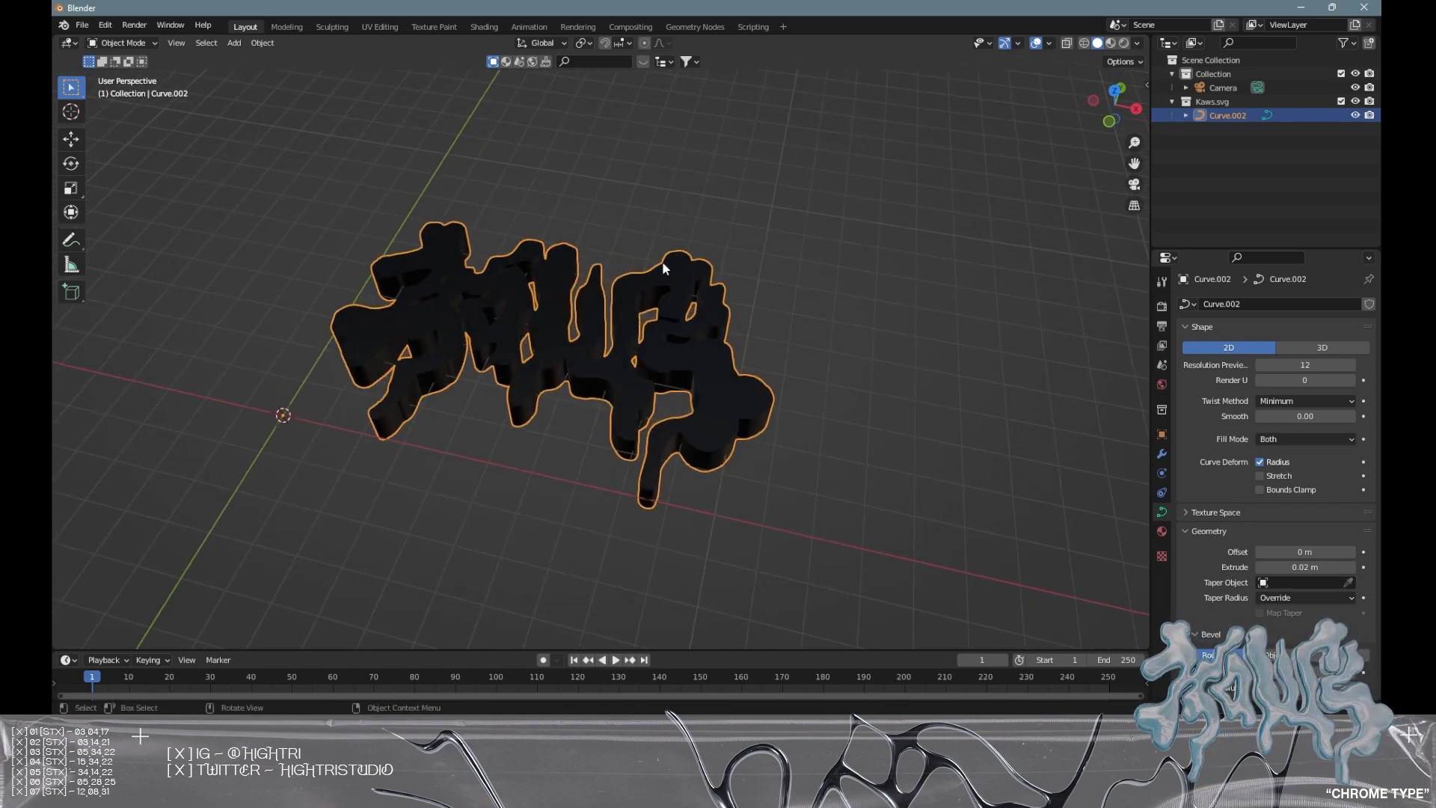
- Stand the lettering upright by rotating it 90° around the Y axis and 90° around the X axis
{"action": "key", "text": "s"}
{"action": "key", "text": "r"}
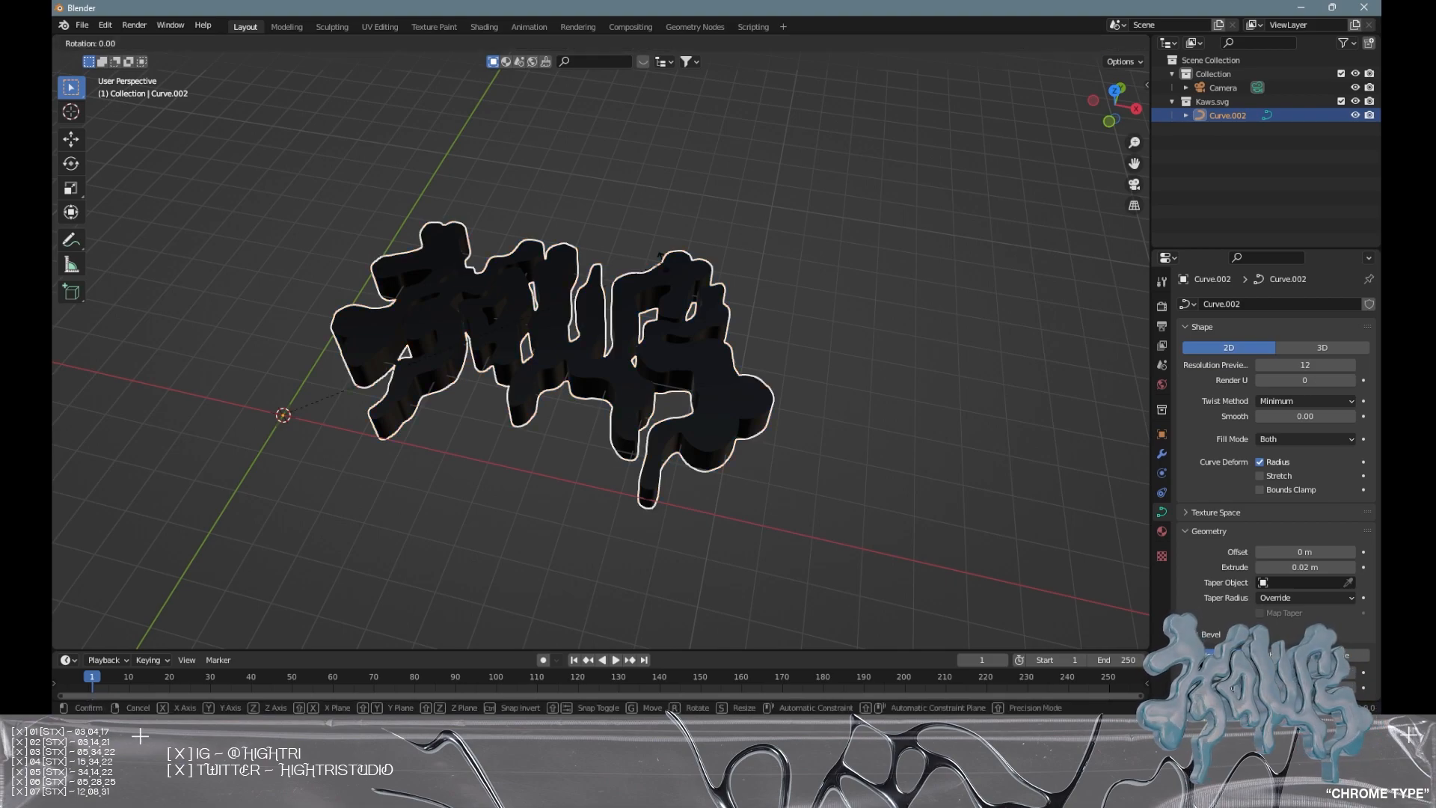
{"action": "type", "text": "x"}
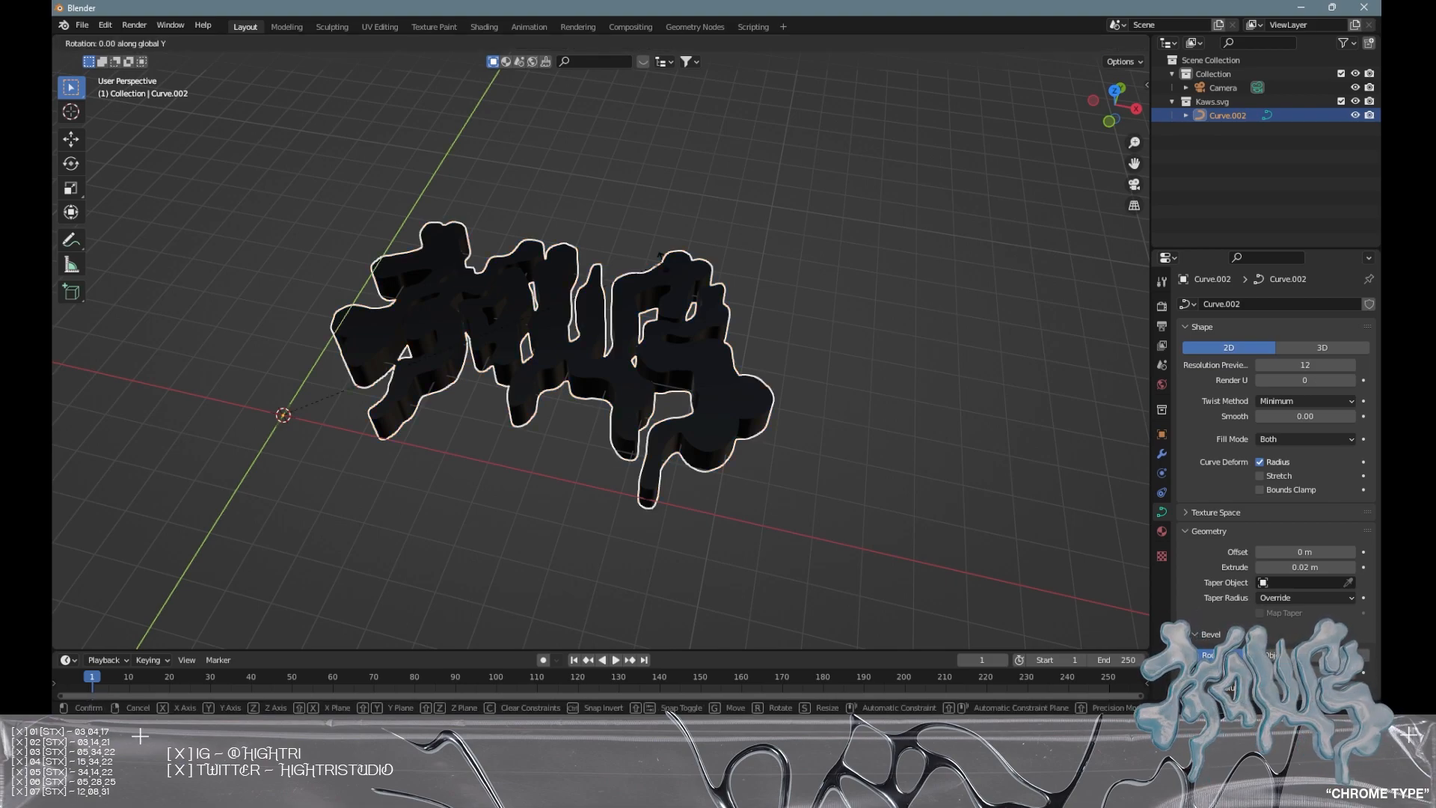
{"action": "type", "text": "90"}
{"action": "key", "text": "Return"}
{"action": "type", "text": "rx90"}
{"action": "key", "text": "Return"}
- Set the lettering's origin to its geometry while working in the right orthographic view
{"action": "left_click", "coordinate": [663, 263]}
{"action": "middle_click_drag", "start_coordinate": [666, 305], "coordinate": [718, 317]}
{"action": "left_click", "coordinate": [558, 421]}
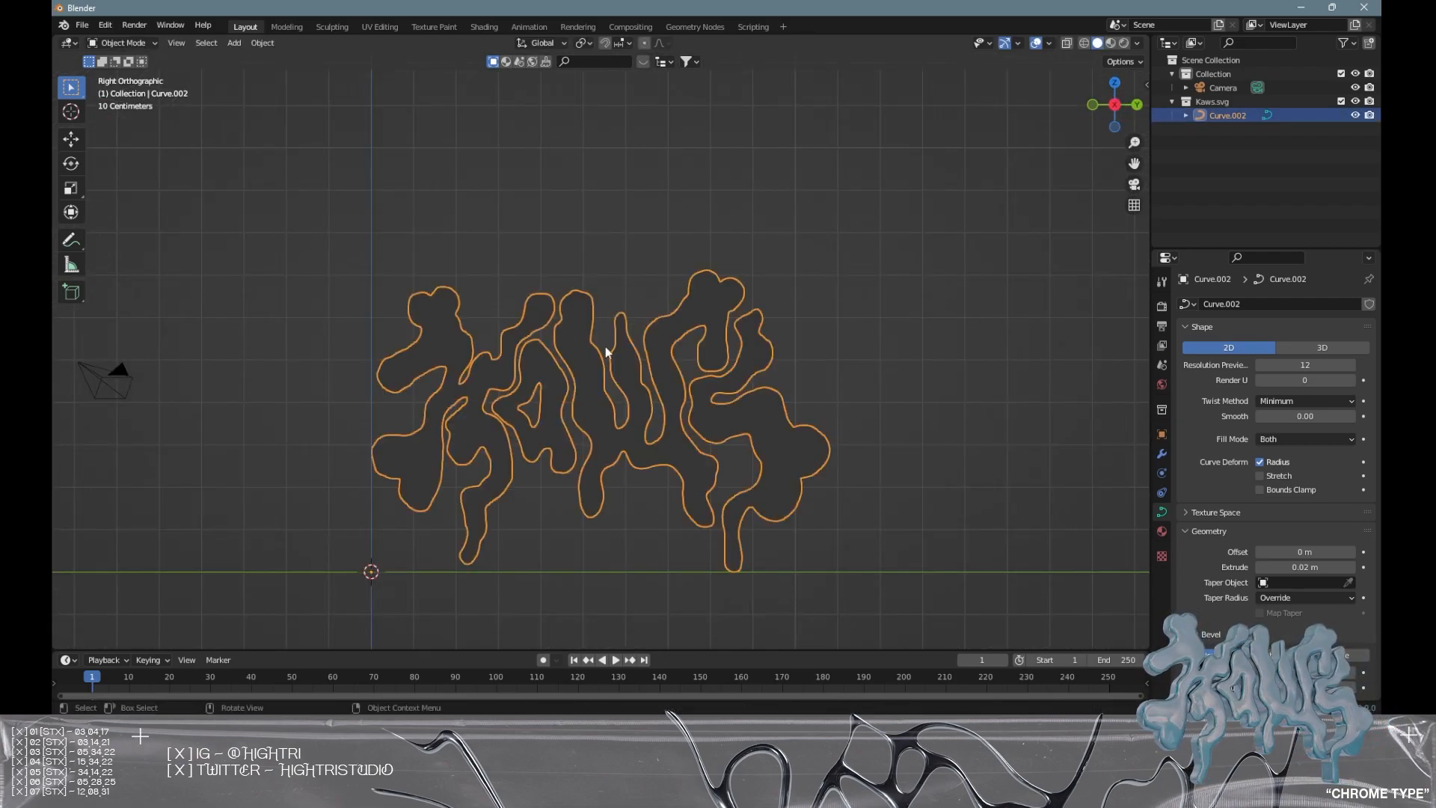
{"action": "left_click", "coordinate": [273, 48]}
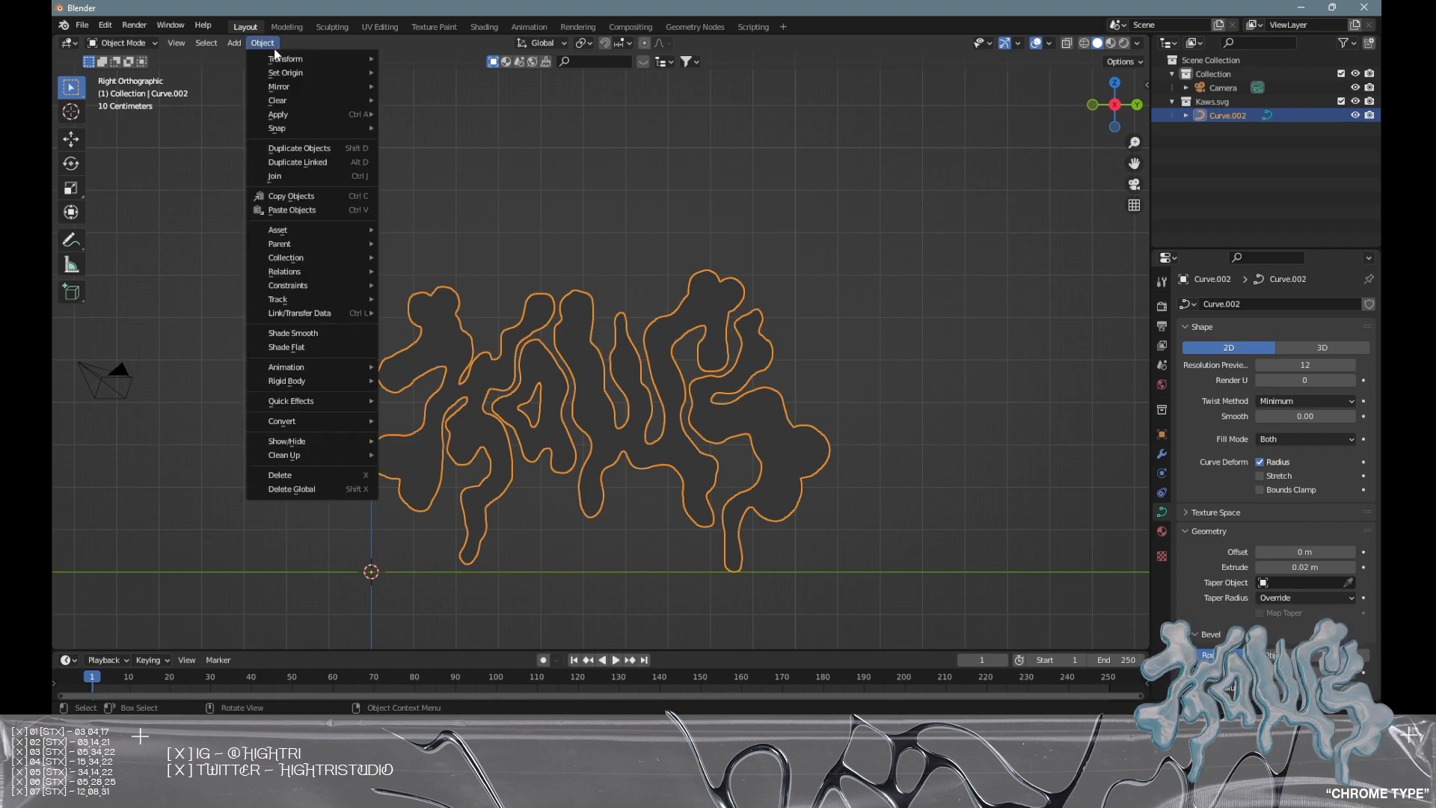
{"action": "mouse_move", "coordinate": [296, 74]}
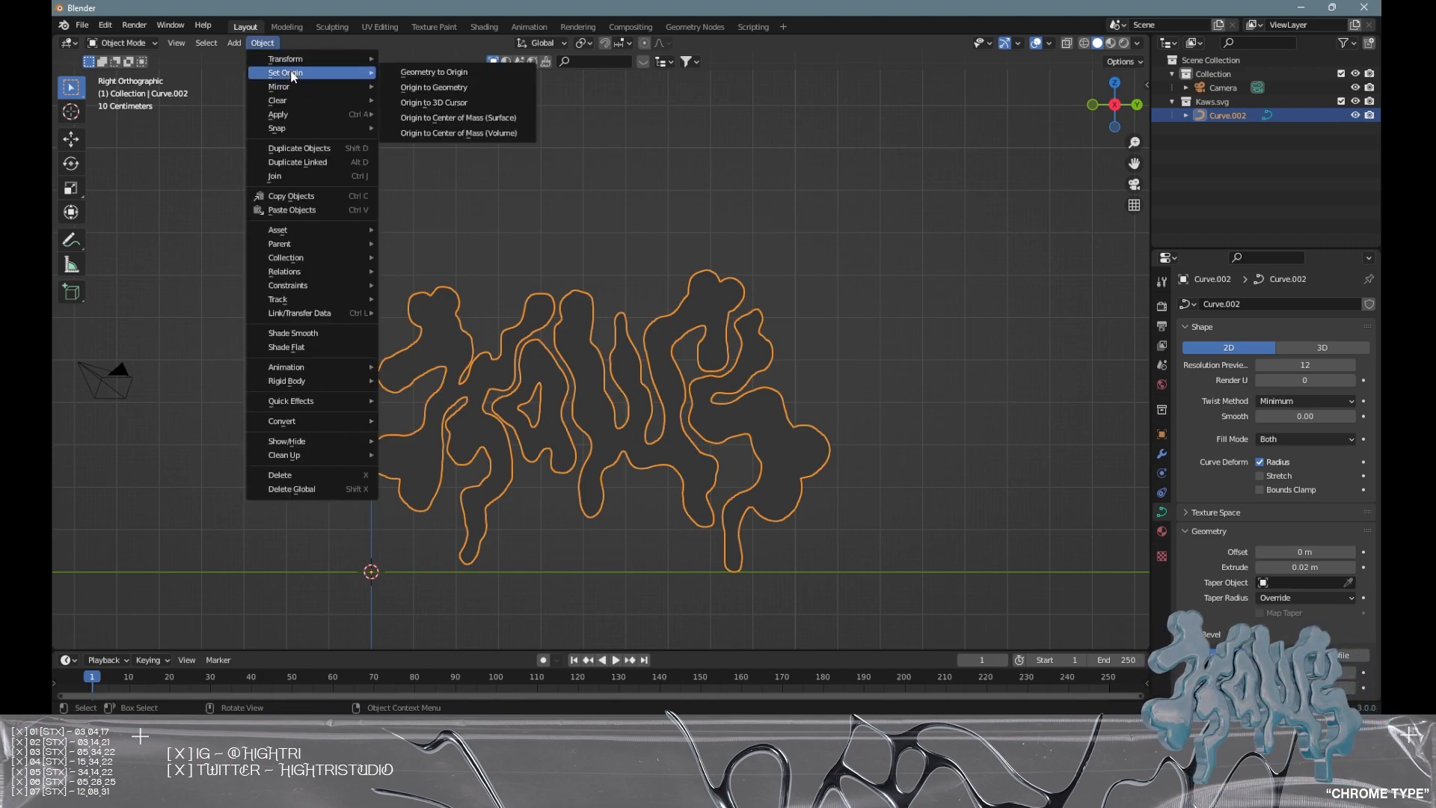
{"action": "left_click", "coordinate": [454, 88]}
- Move the lettering along the Y axis until its origin lines up with the world's vertical axis
{"action": "left_click", "coordinate": [72, 140]}
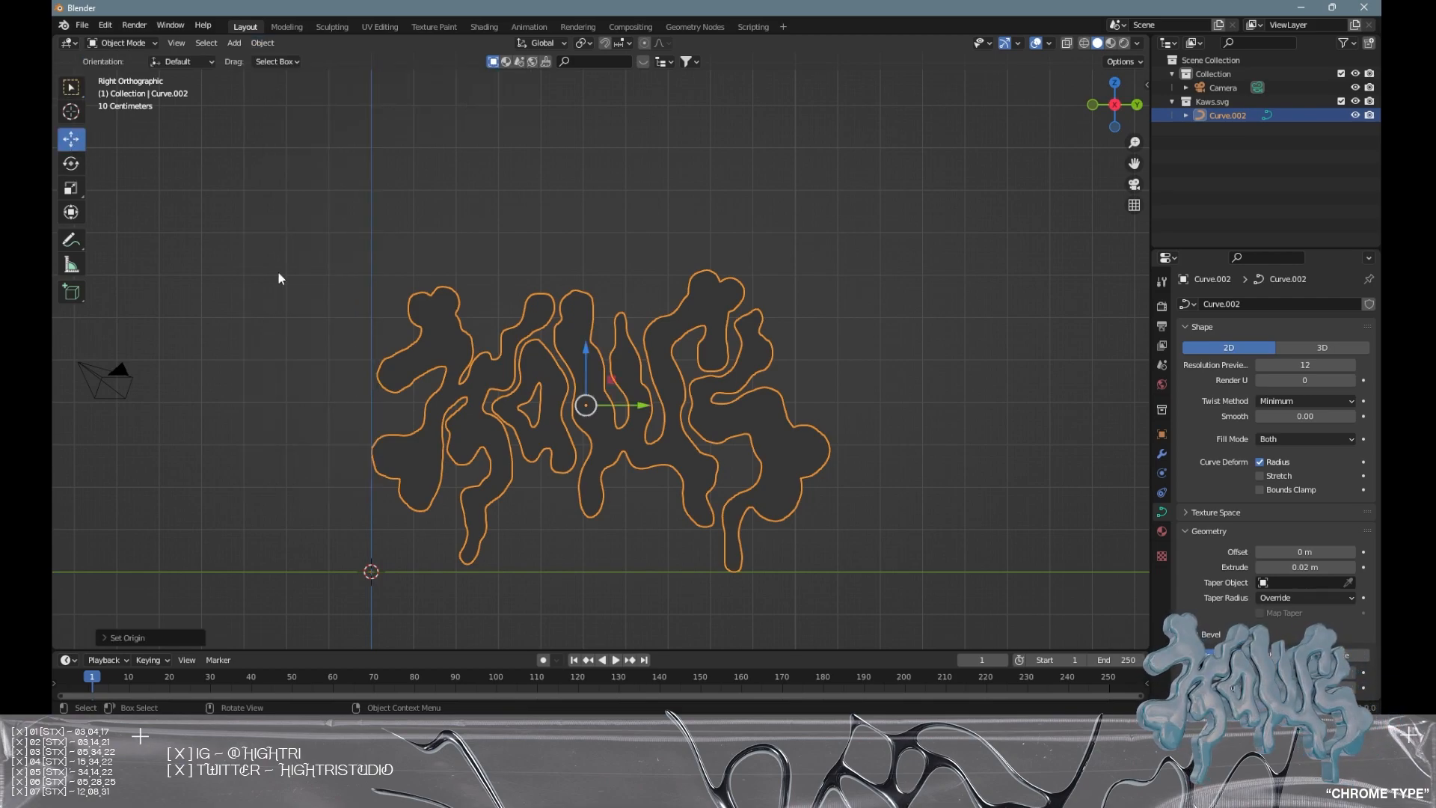
{"action": "left_click_drag", "start_coordinate": [627, 405], "coordinate": [343, 428]}
{"action": "left_click", "coordinate": [680, 314]}
{"action": "middle_click_drag", "start_coordinate": [454, 325], "coordinate": [627, 294], "text": "shift"}
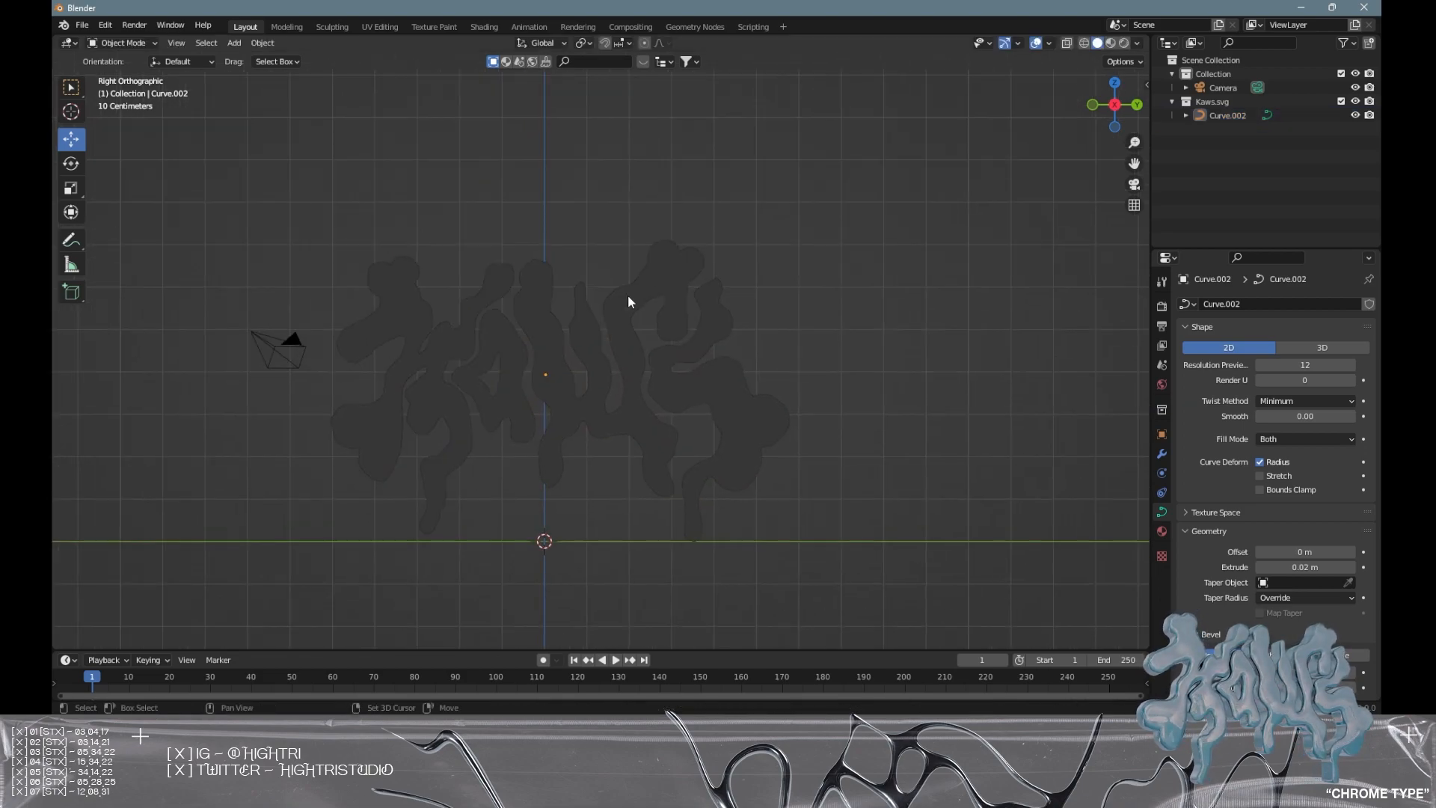
- Convert the selected lettering curve to a mesh
{"action": "left_click", "coordinate": [711, 319]}
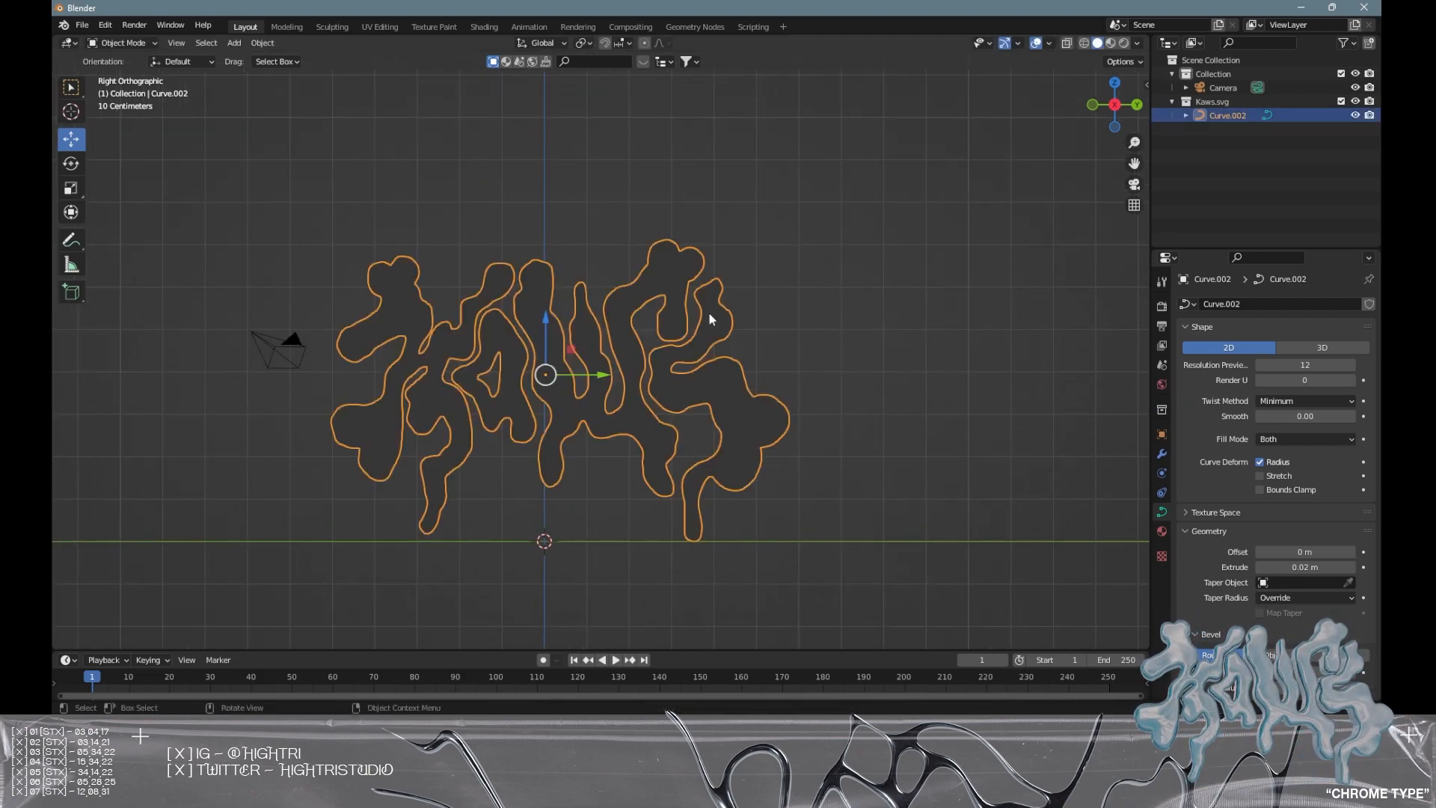
{"action": "left_click", "coordinate": [266, 43]}
{"action": "mouse_move", "coordinate": [320, 421]}
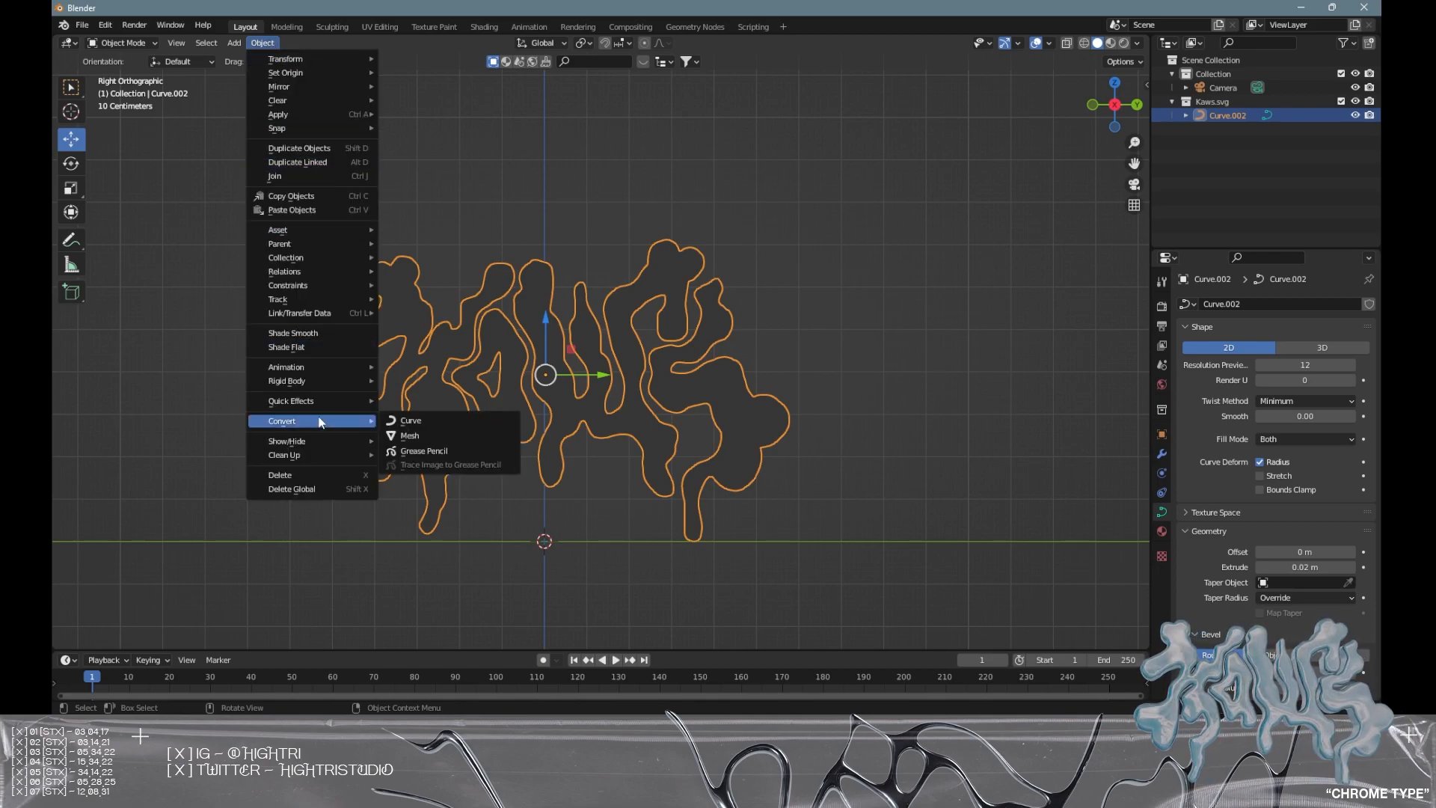
{"action": "left_click", "coordinate": [414, 437]}
- Inspect the vertices and edges of the converted lettering mesh in Edit Mode and return to Object Mode
{"action": "key", "text": "ctrl+Tab"}
{"action": "middle_click_drag", "start_coordinate": [571, 341], "coordinate": [885, 373]}
{"action": "scroll", "coordinate": [877, 369], "scroll_direction": "up", "scroll_amount": 5}
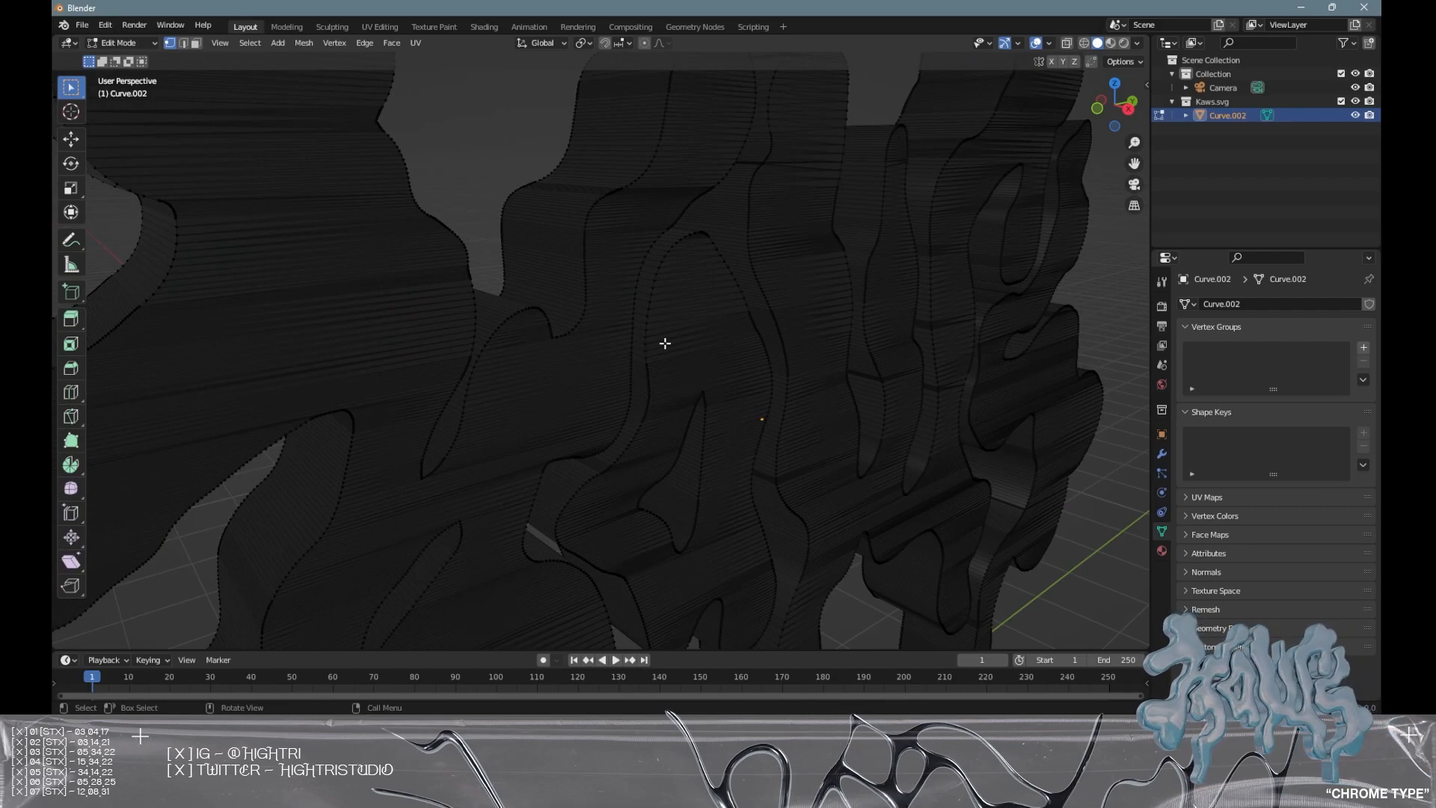
{"action": "scroll", "coordinate": [661, 353], "scroll_direction": "down", "scroll_amount": 5}
{"action": "middle_click_drag", "start_coordinate": [774, 359], "coordinate": [638, 356]}
{"action": "scroll", "coordinate": [584, 350], "scroll_direction": "up", "scroll_amount": 5}
{"action": "middle_click_drag", "start_coordinate": [394, 336], "coordinate": [612, 310], "text": "shift"}
{"action": "scroll", "coordinate": [550, 344], "scroll_direction": "down", "scroll_amount": 5}
{"action": "key", "text": "Tab"}
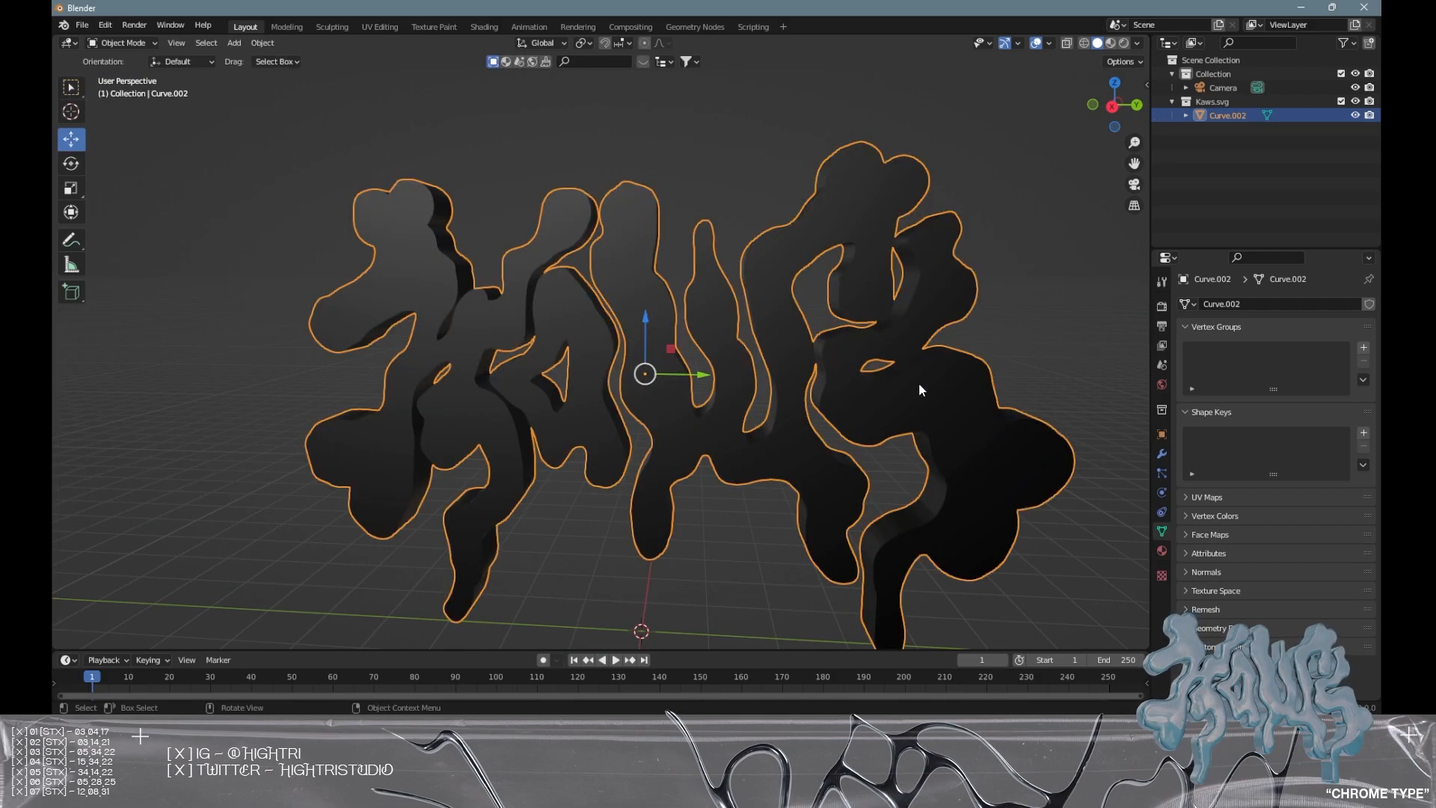
- Add a Remesh modifier in Voxel mode to the lettering with a voxel size of 0.00066 m
{"action": "left_click", "coordinate": [1162, 455]}
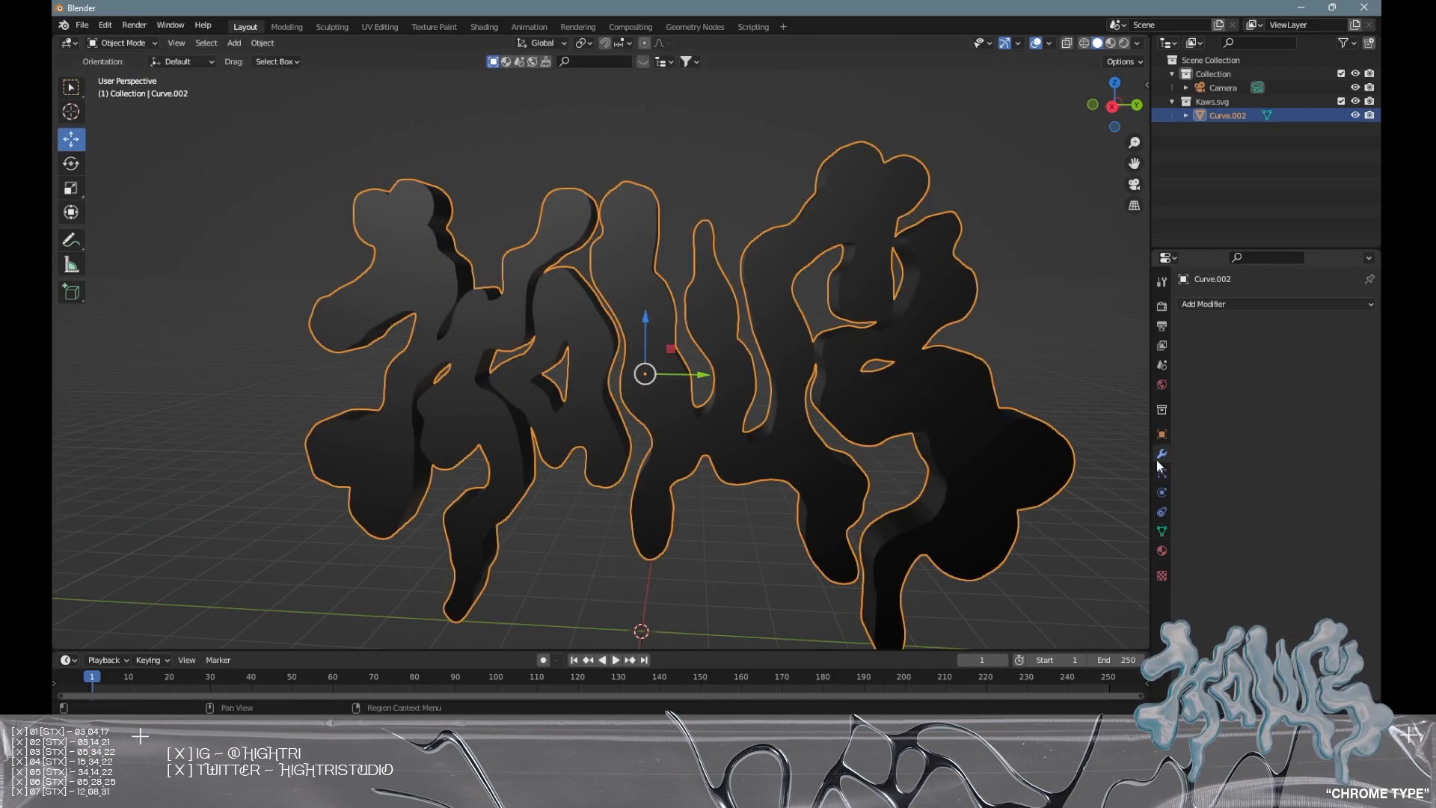
{"action": "left_click", "coordinate": [1222, 300]}
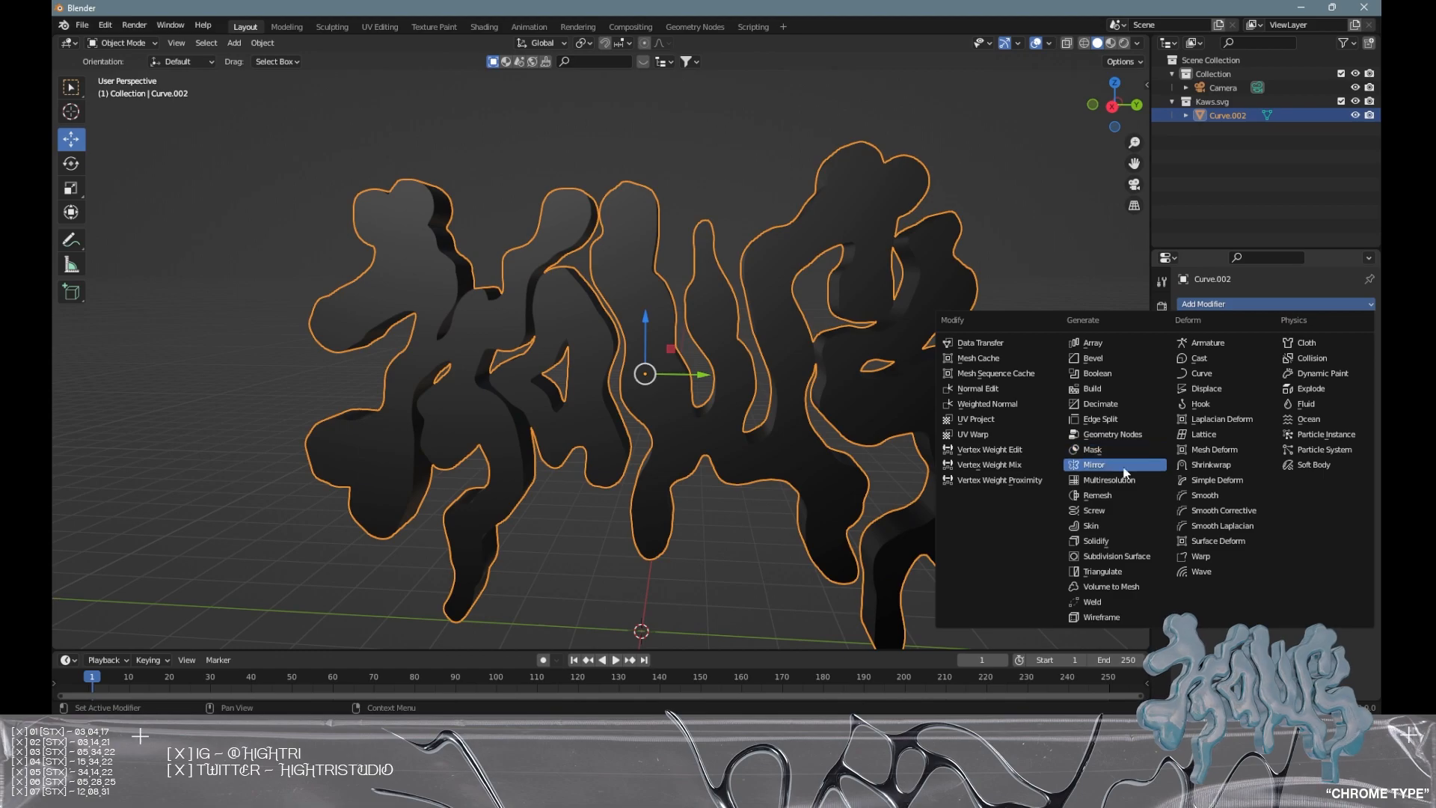
{"action": "left_click", "coordinate": [1111, 495]}
{"action": "middle_click_drag", "start_coordinate": [894, 401], "coordinate": [792, 406], "text": "shift"}
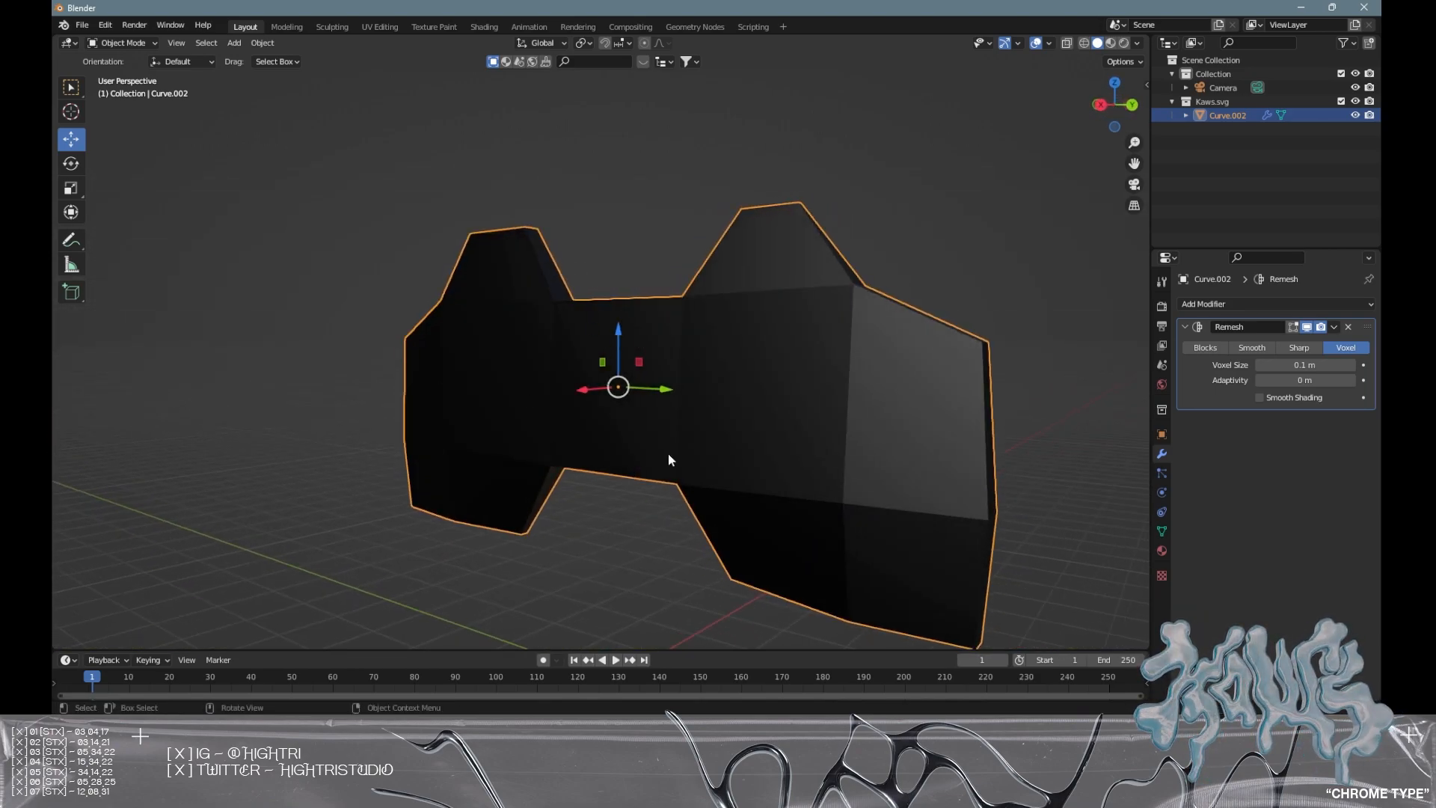
{"action": "left_click_drag", "start_coordinate": [1322, 364], "coordinate": [1234, 364]}
{"action": "left_click_drag", "start_coordinate": [1304, 365], "coordinate": [1274, 364]}
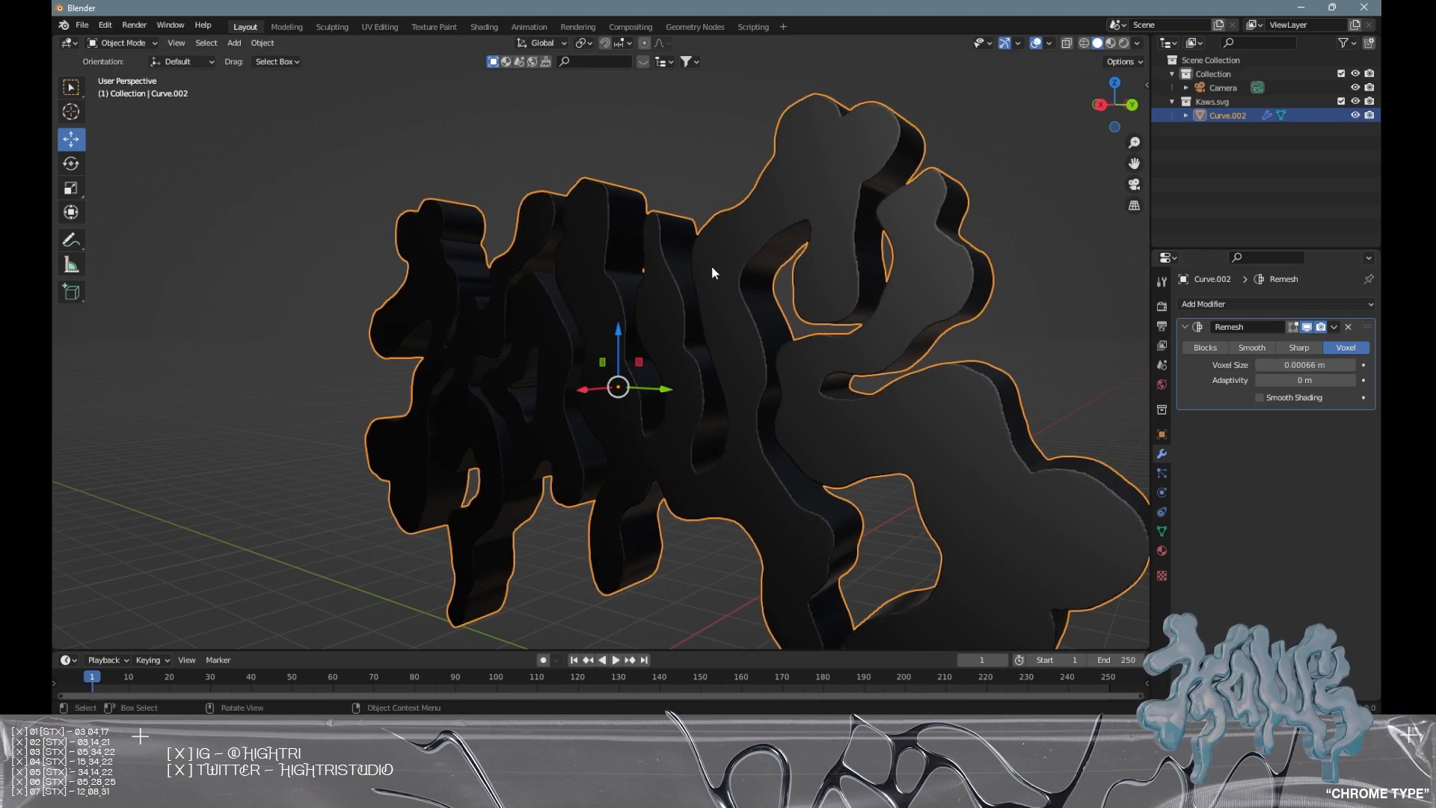
- Apply the Remesh modifier to the lettering, check the mesh density in Edit Mode and return to Object Mode
{"action": "middle_click_drag", "start_coordinate": [711, 266], "coordinate": [936, 259]}
{"action": "left_click", "coordinate": [1333, 327]}
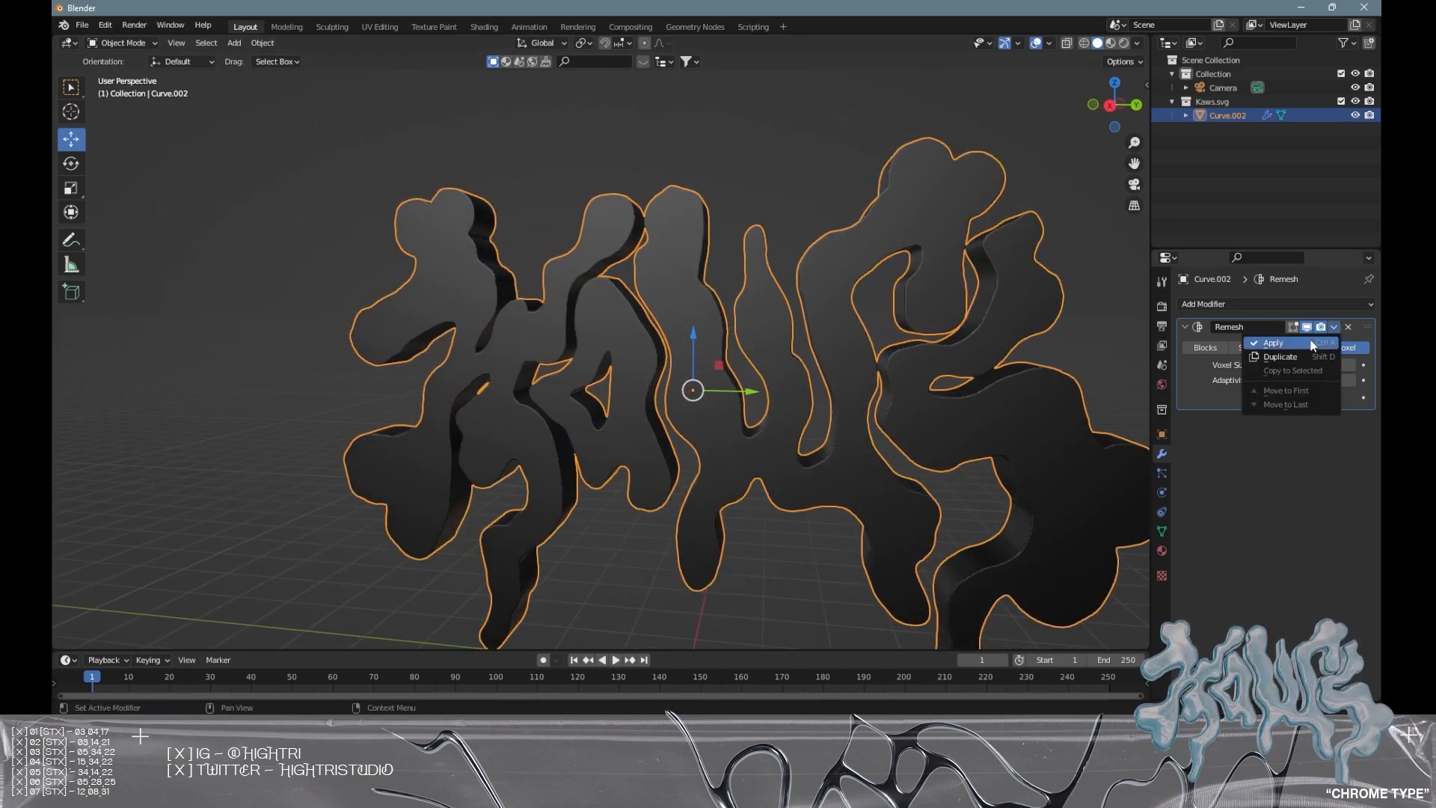
{"action": "left_click", "coordinate": [1282, 343]}
{"action": "middle_click_drag", "start_coordinate": [826, 355], "coordinate": [705, 309], "text": "shift"}
{"action": "left_click", "coordinate": [755, 311]}
{"action": "left_click", "coordinate": [705, 309]}
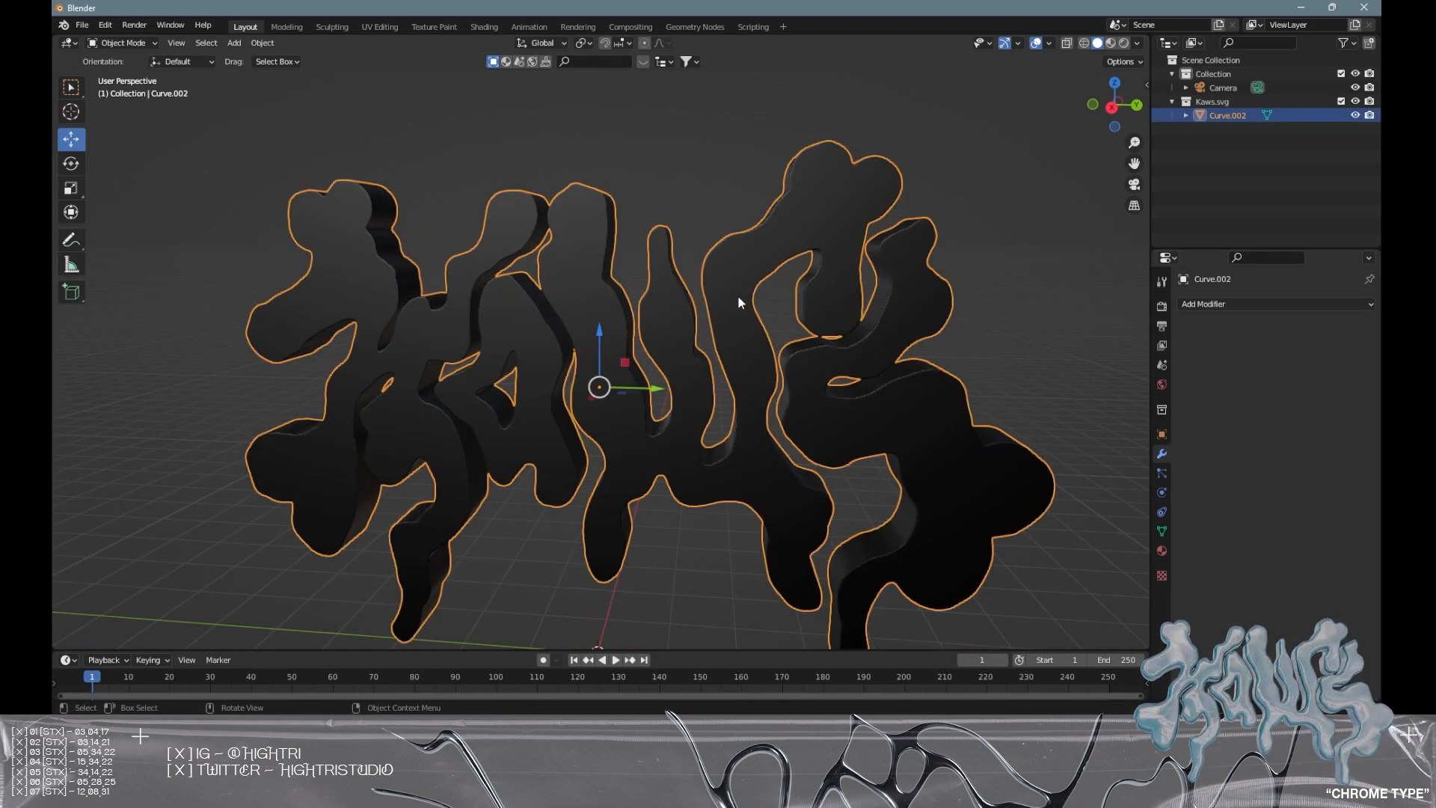
{"action": "key", "text": "Tab"}
{"action": "scroll", "coordinate": [608, 299], "scroll_direction": "up", "scroll_amount": 10}
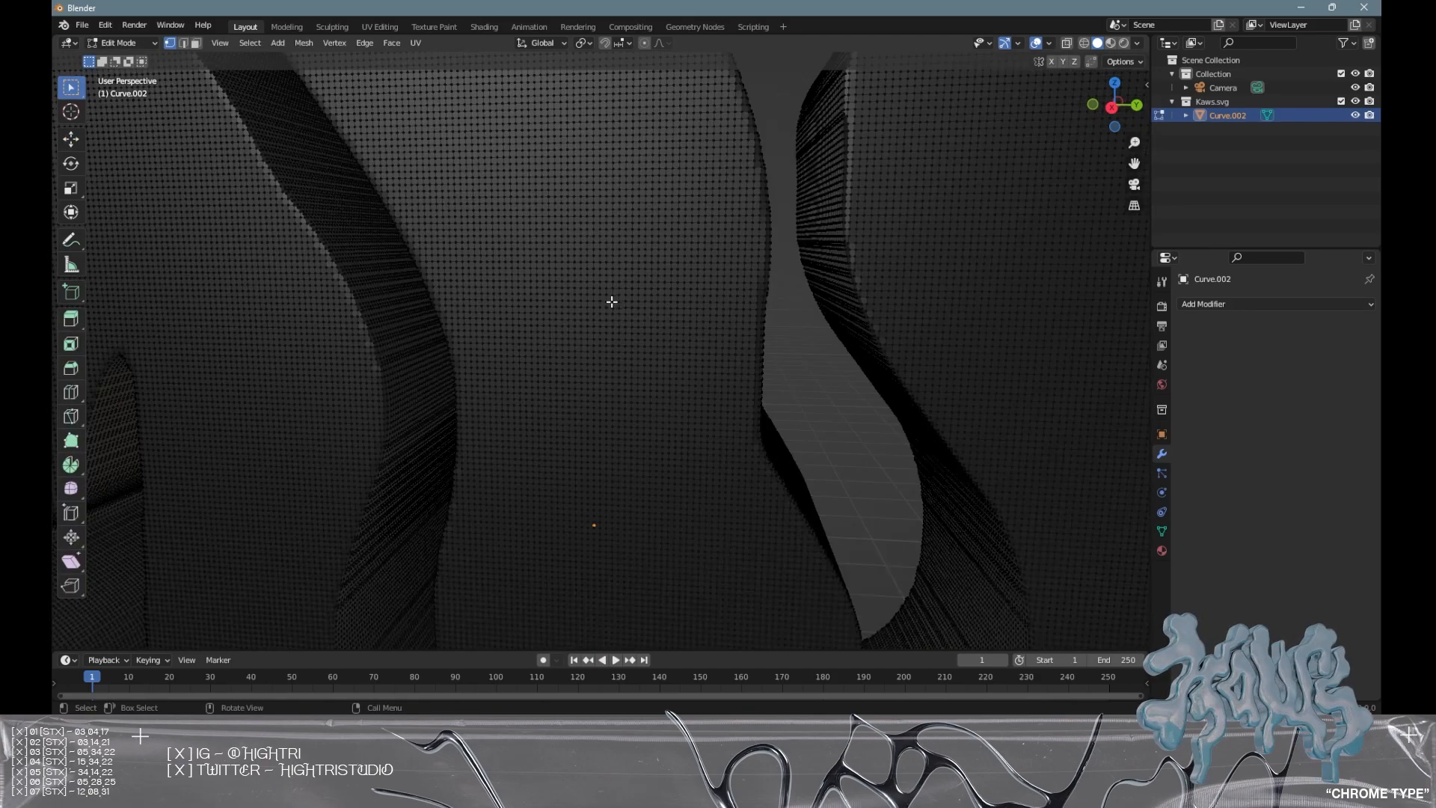
{"action": "scroll", "coordinate": [692, 308], "scroll_direction": "down", "scroll_amount": 5}
{"action": "middle_click_drag", "start_coordinate": [658, 309], "coordinate": [815, 349]}
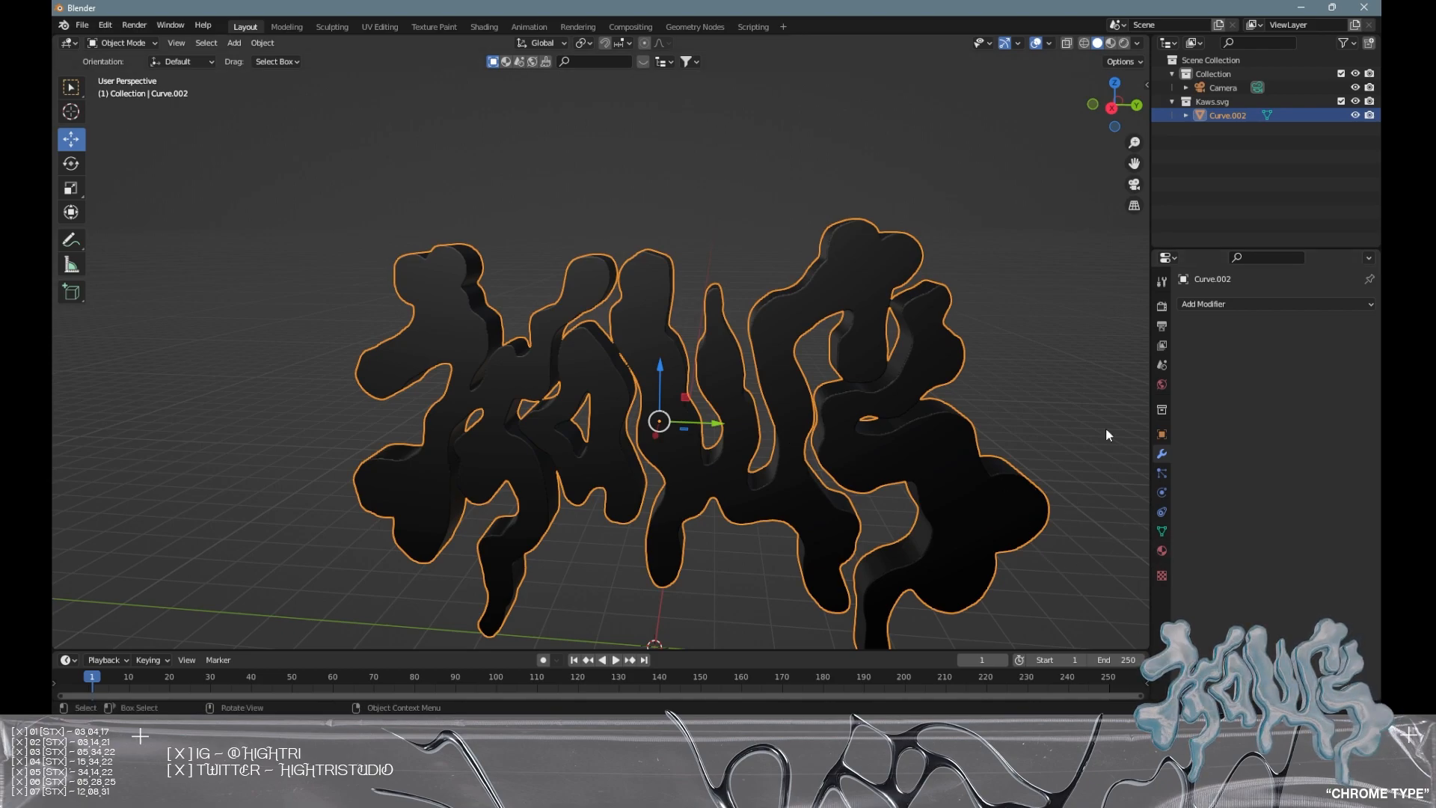
- Remove the SVGMat material from the lettering
{"action": "left_click", "coordinate": [1161, 550]}
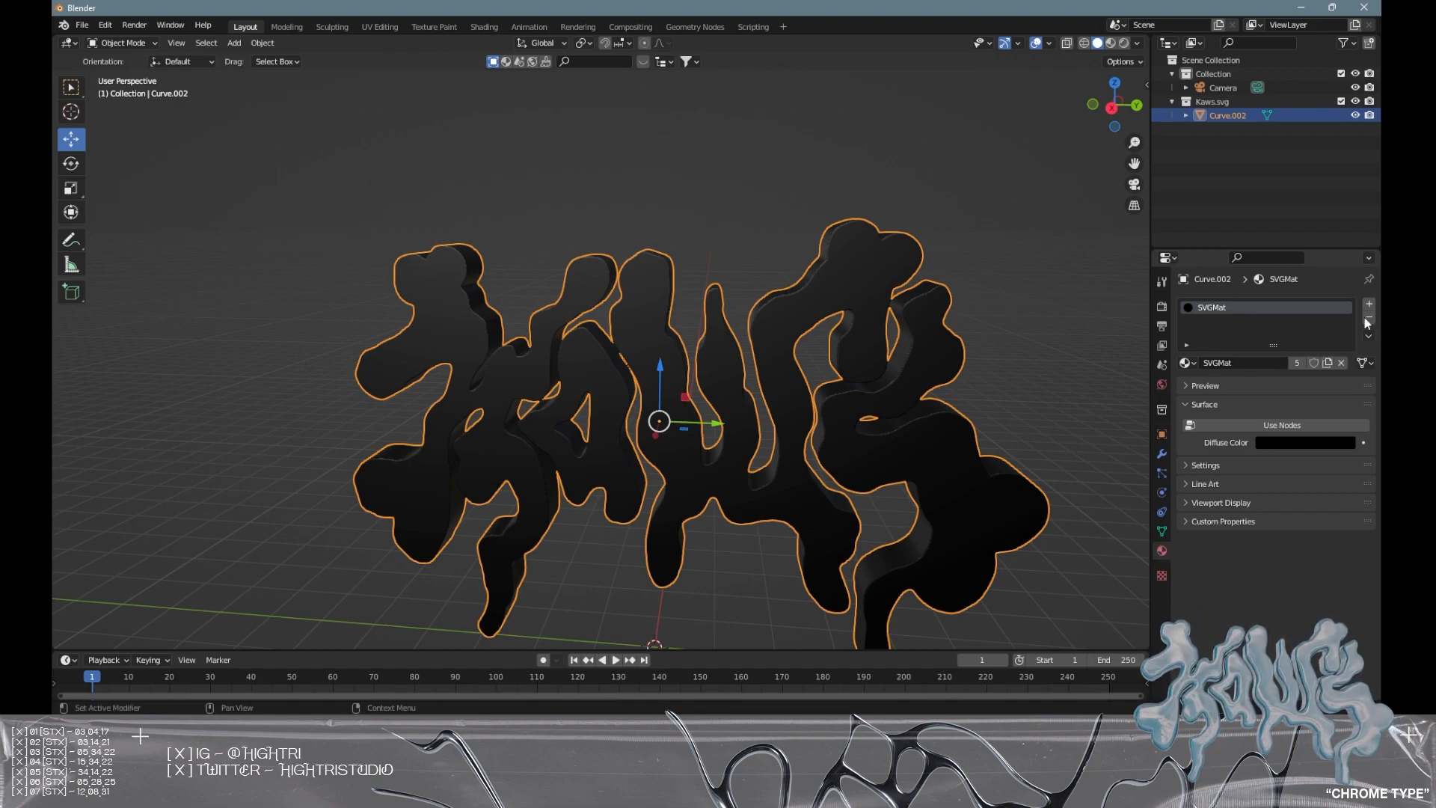
{"action": "left_click", "coordinate": [998, 315]}
{"action": "middle_click_drag", "start_coordinate": [774, 404], "coordinate": [729, 380]}
{"action": "scroll", "coordinate": [729, 380], "scroll_direction": "down", "scroll_amount": 6}
{"action": "left_click", "coordinate": [624, 344]}
{"action": "scroll", "coordinate": [636, 359], "scroll_direction": "up", "scroll_amount": 7}
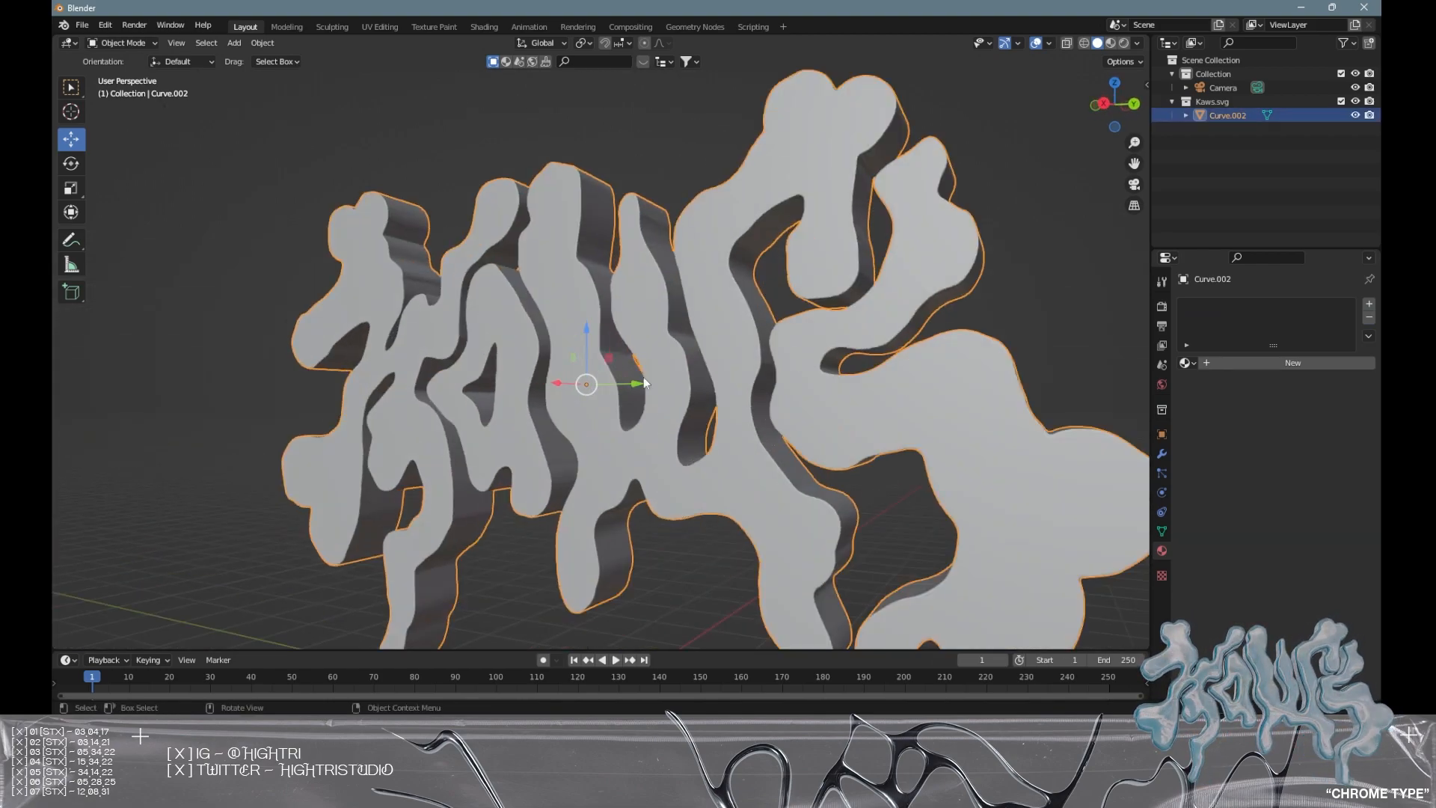
- Switch the lettering to Sculpt Mode and choose the Smooth brush
{"action": "left_click", "coordinate": [145, 43]}
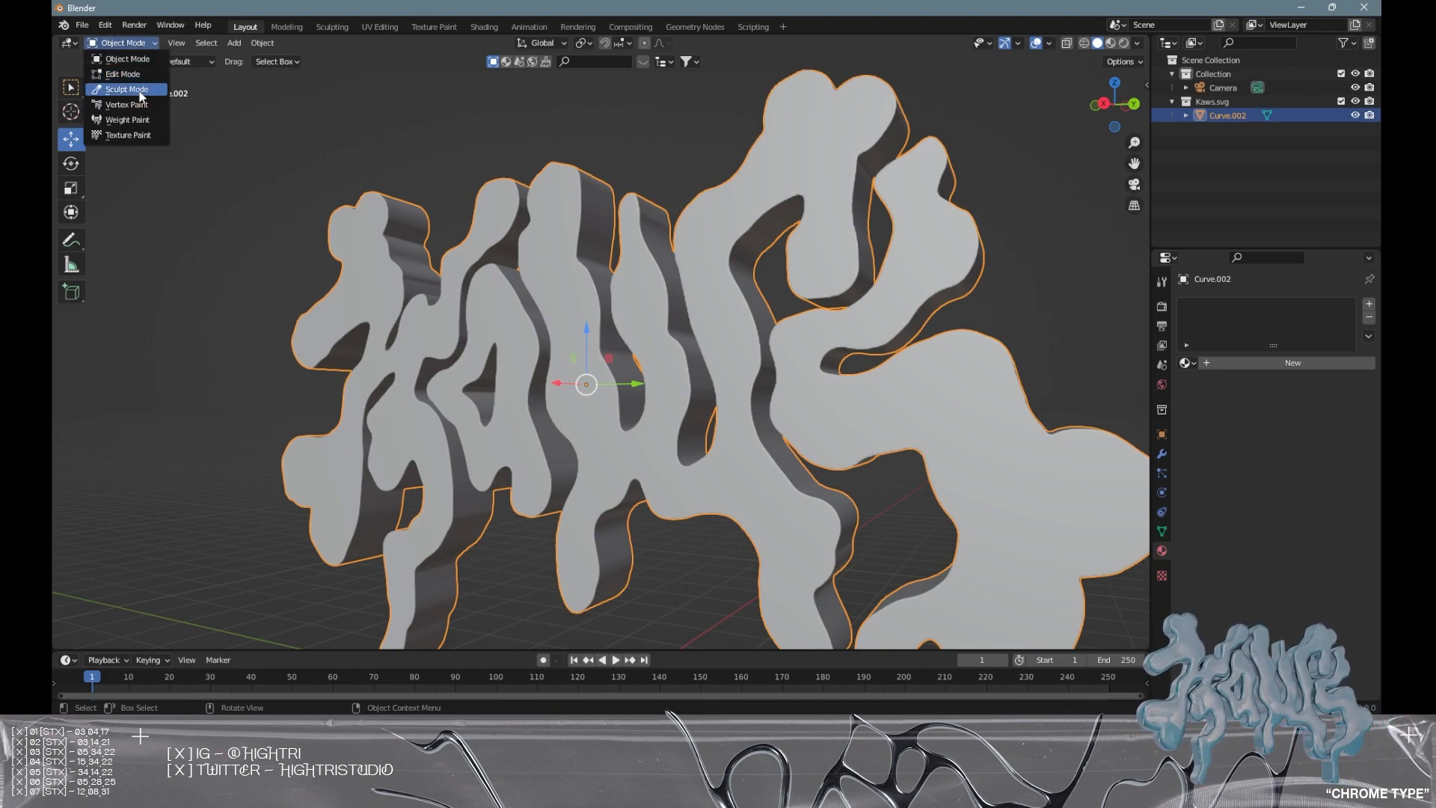
{"action": "scroll", "coordinate": [392, 146], "scroll_direction": "down", "scroll_amount": 1}
{"action": "mouse_move", "coordinate": [393, 145]}
{"action": "middle_mouse_down"}
{"action": "mouse_move", "coordinate": [471, 280]}
{"action": "mouse_move", "coordinate": [577, 299]}
{"action": "mouse_move", "coordinate": [596, 342]}
{"action": "mouse_move", "coordinate": [613, 338]}
{"action": "middle_mouse_up"}
{"action": "scroll", "coordinate": [576, 299], "scroll_direction": "up", "scroll_amount": 4}
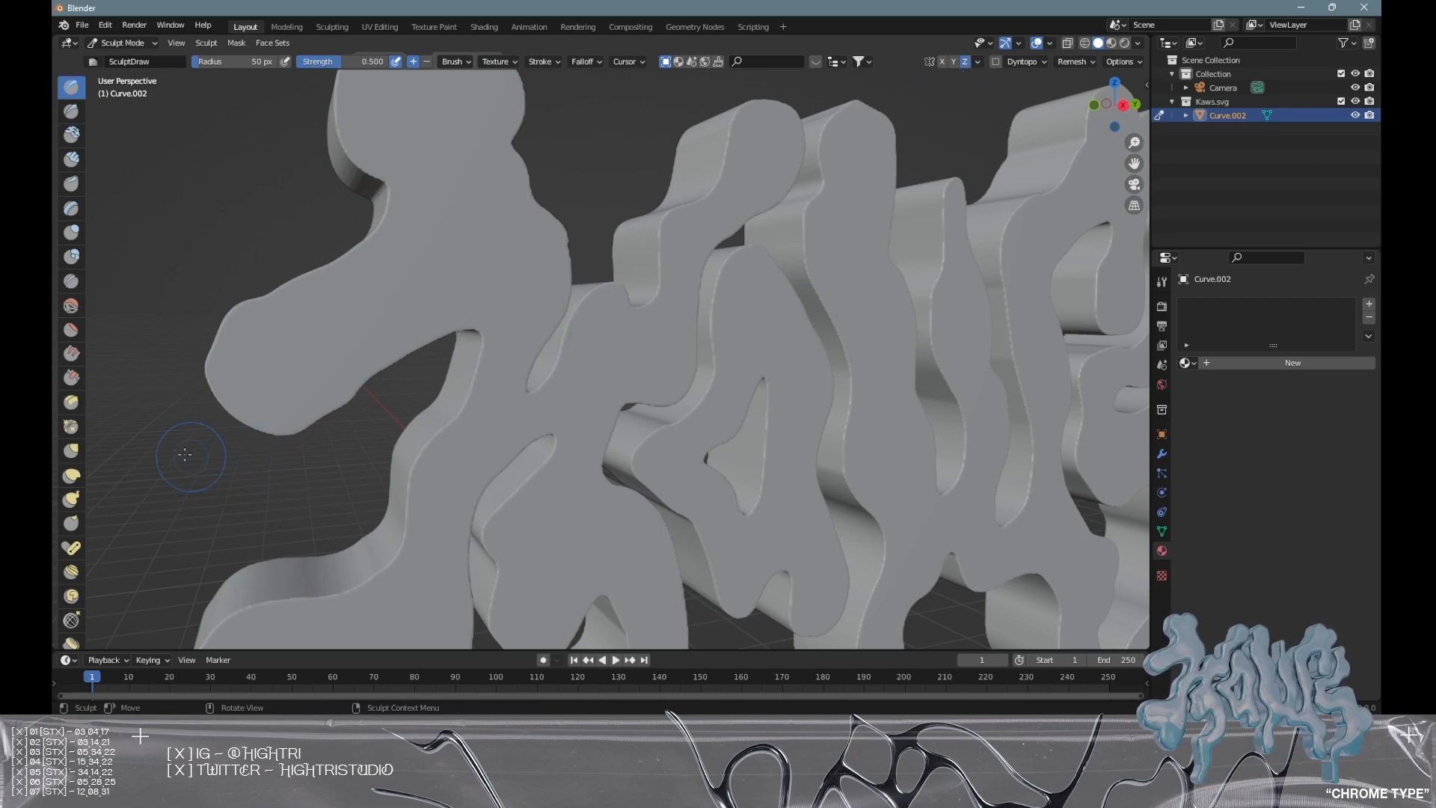
{"action": "left_click", "coordinate": [77, 304]}
- Round off the whole lettering in the right orthographic view with the Smooth brush at 303 px radius and 0.437 strength
{"action": "key", "text": "KP_3"}
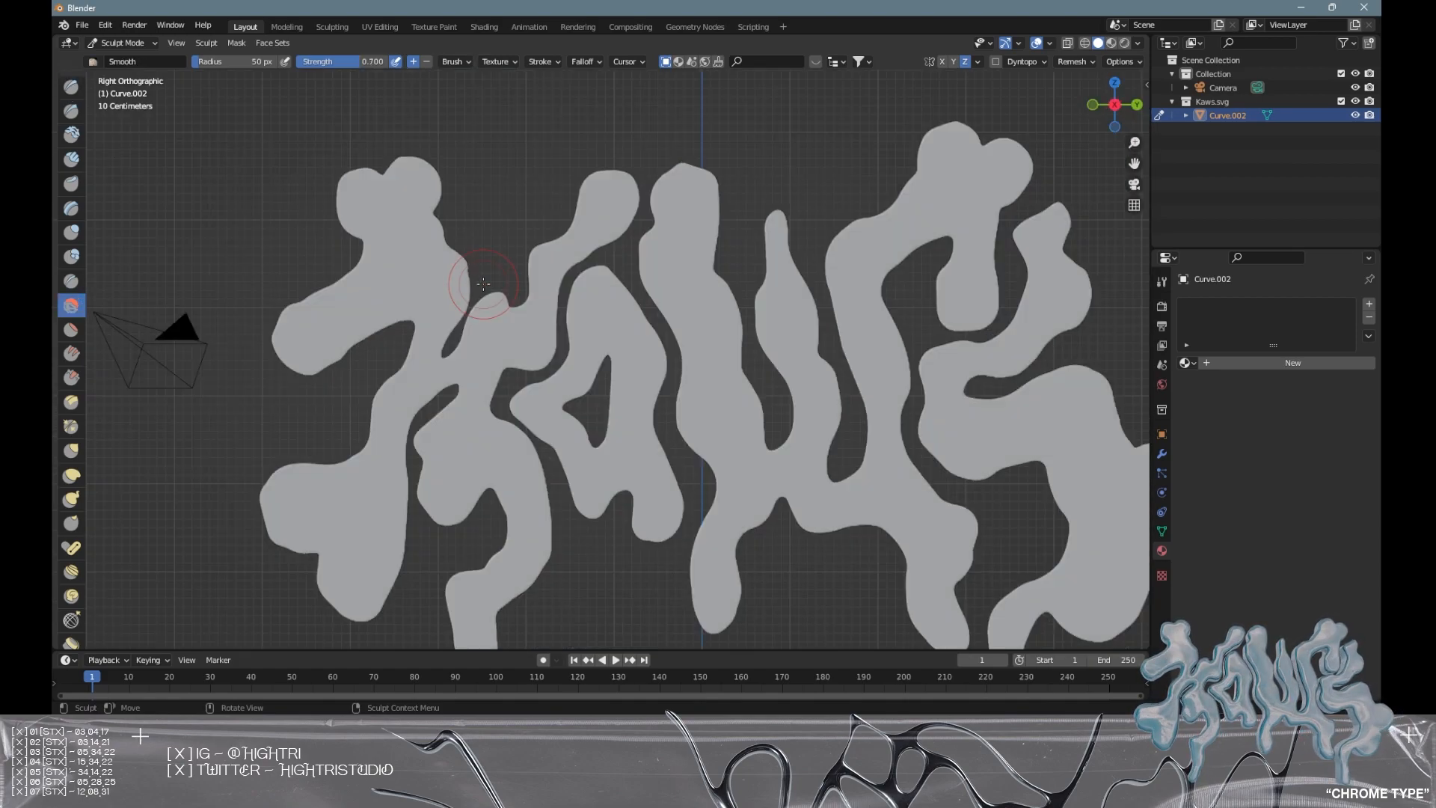
{"action": "middle_click_drag", "start_coordinate": [882, 354], "coordinate": [725, 353], "text": "shift"}
{"action": "middle_click_drag", "start_coordinate": [510, 353], "coordinate": [648, 321], "text": "shift"}
{"action": "middle_click_drag", "start_coordinate": [379, 307], "coordinate": [505, 312], "text": "shift"}
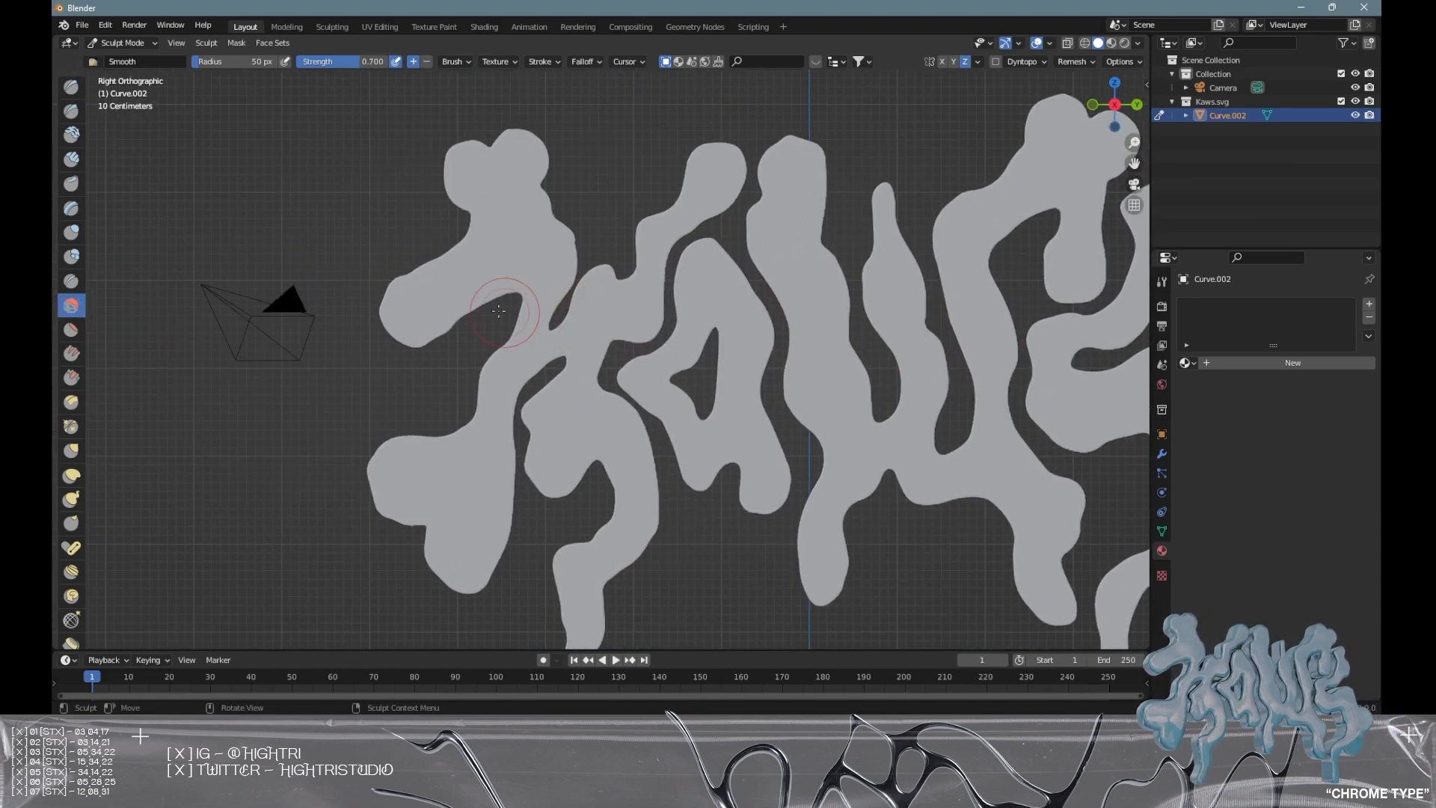
{"action": "scroll", "coordinate": [408, 285], "scroll_direction": "down", "scroll_amount": 3}
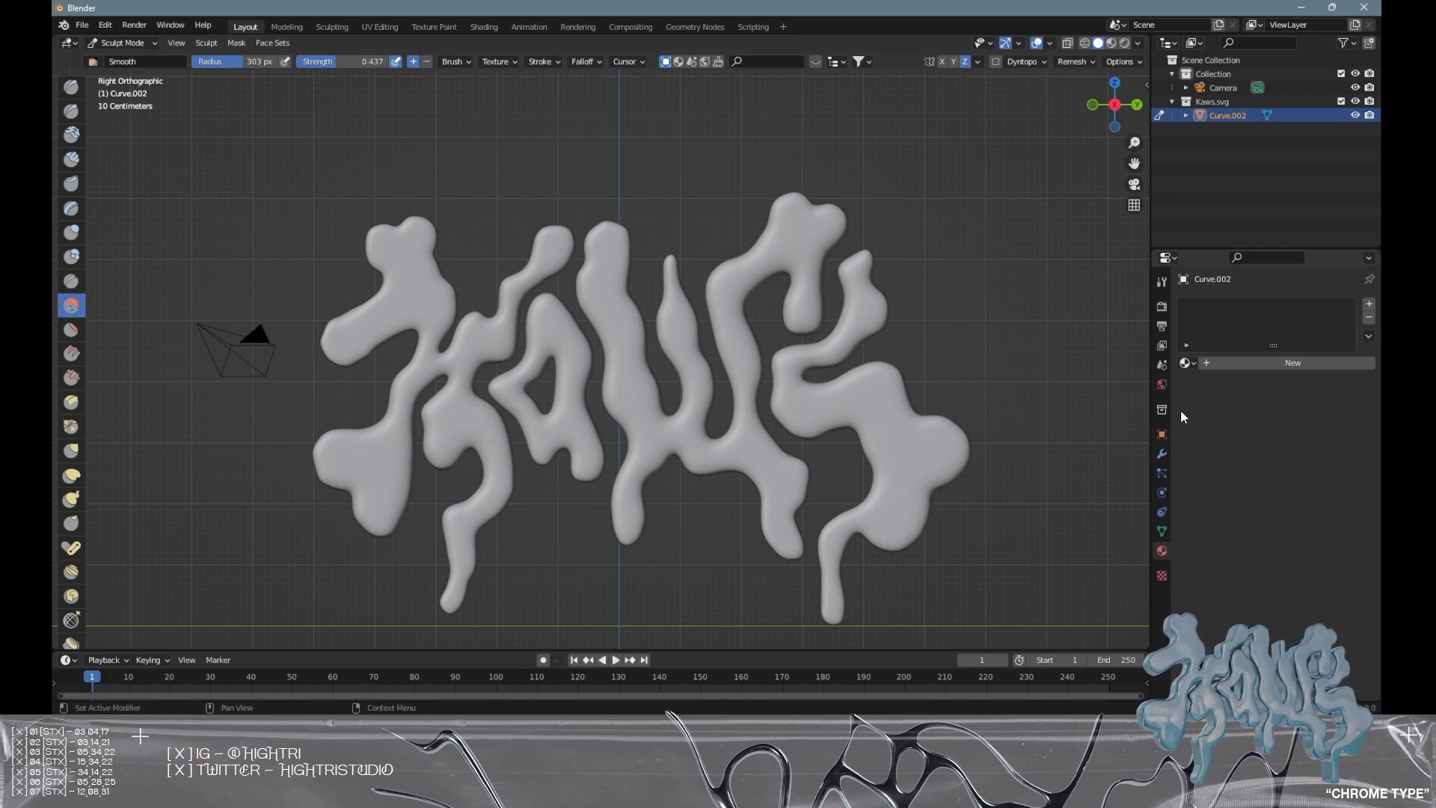
- Give the lettering a new material, preview it in rendered shading and set the Cycles device to GPU Compute
{"action": "left_click", "coordinate": [1291, 364]}
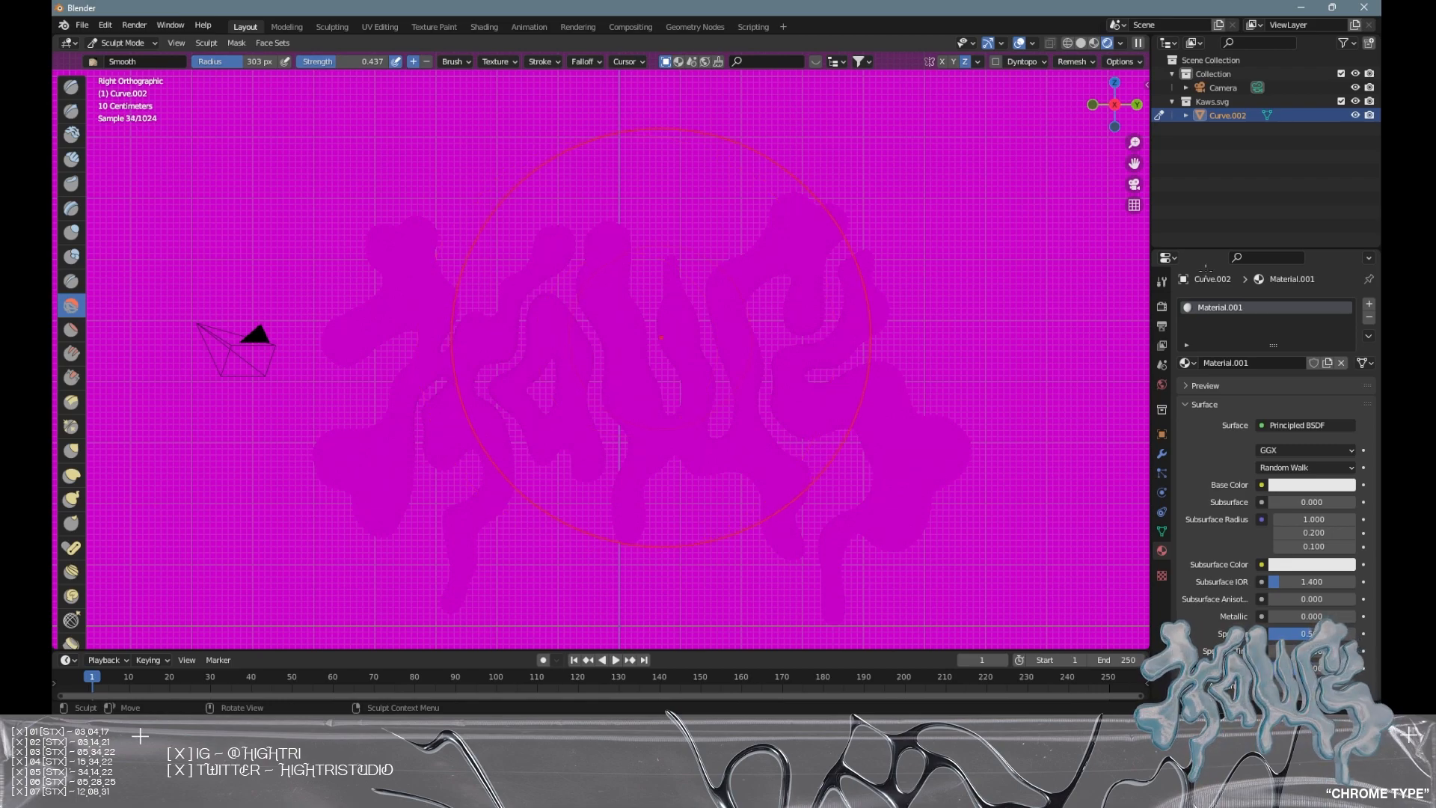
{"action": "left_click", "coordinate": [1161, 307]}
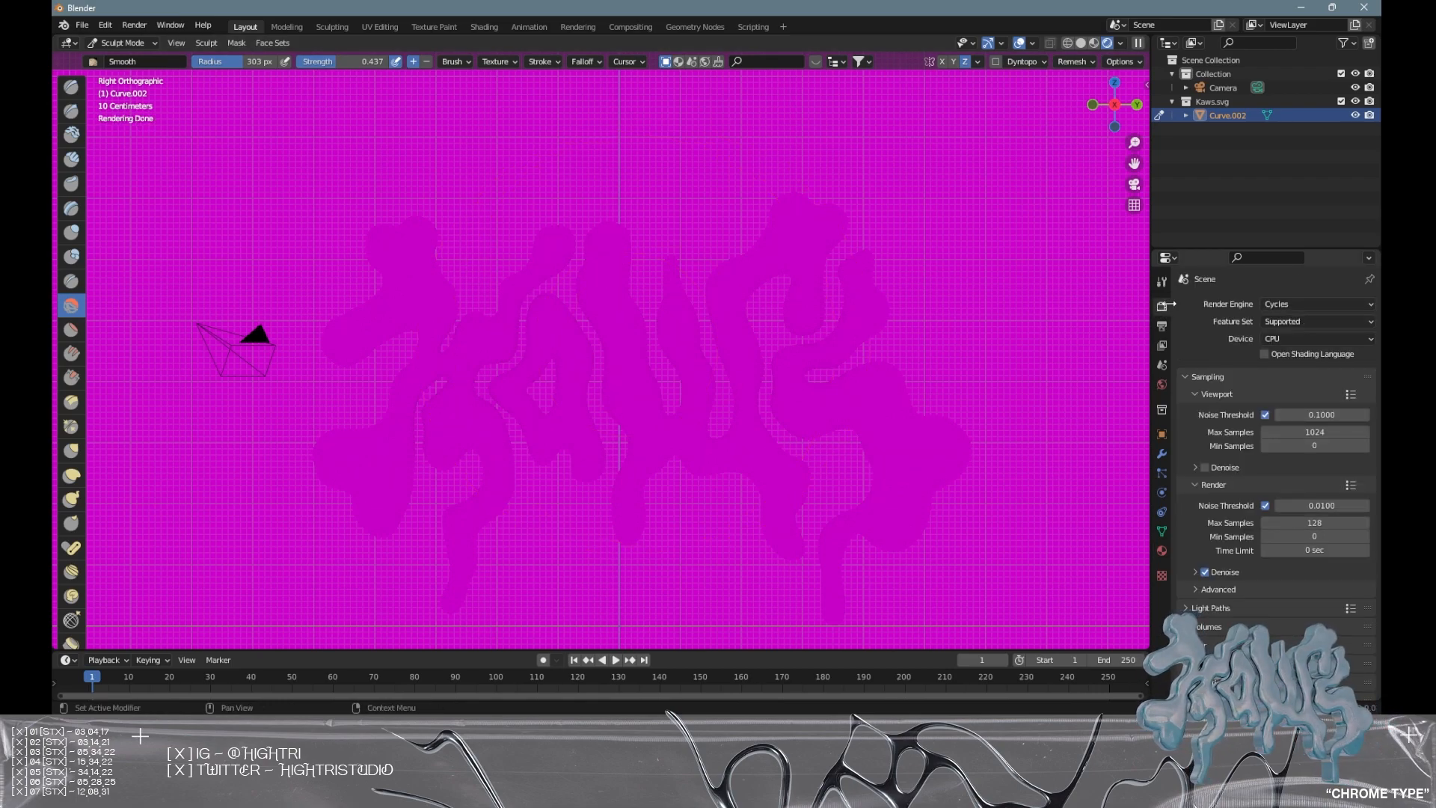
{"action": "left_click", "coordinate": [1280, 339]}
{"action": "left_click", "coordinate": [1288, 371]}
- Load 086_hdrmaps_com_free.exr as the world's environment texture and check the lit lettering
{"action": "left_click", "coordinate": [1161, 385]}
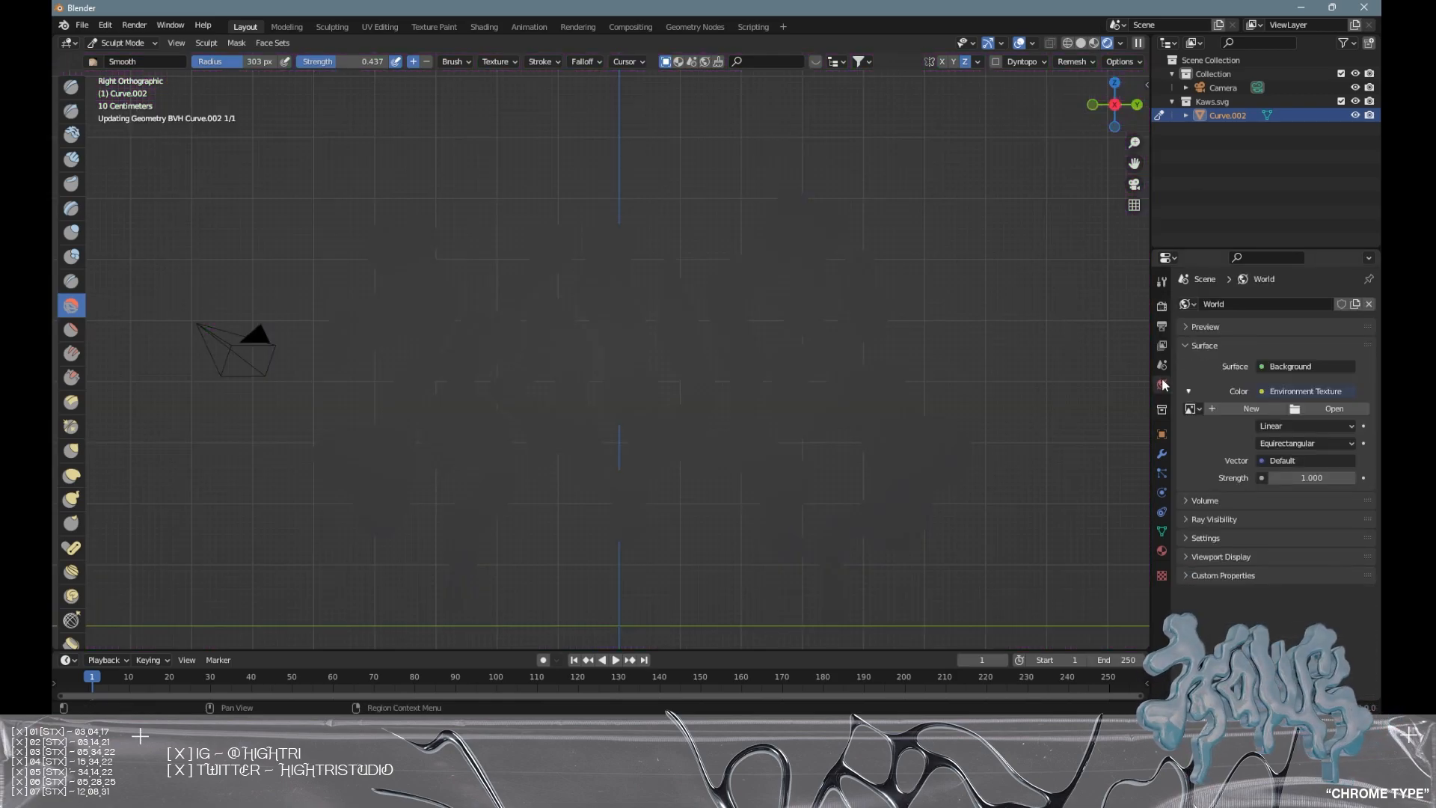
{"action": "left_click", "coordinate": [1334, 408]}
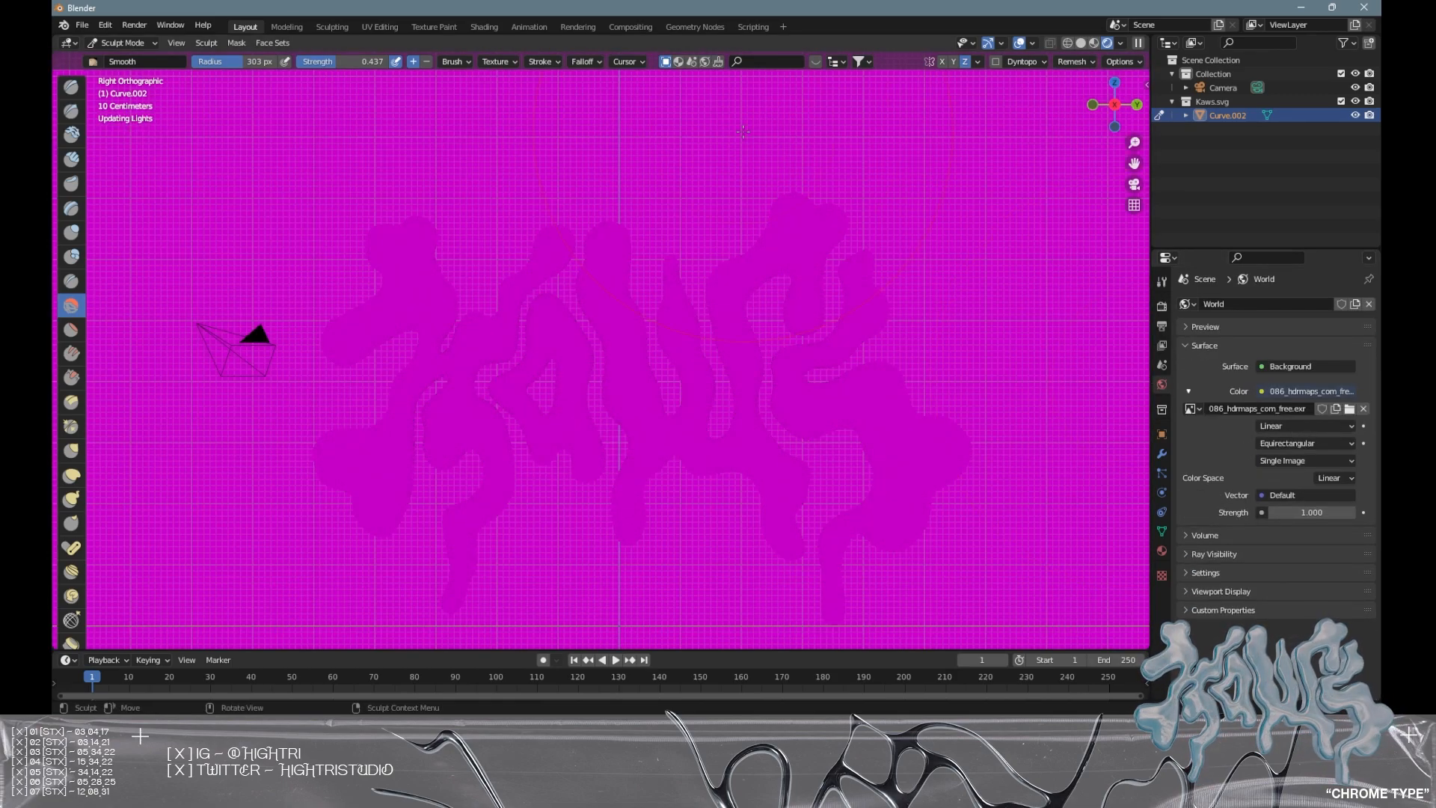
{"action": "middle_click_drag", "start_coordinate": [743, 263], "coordinate": [927, 243]}
{"action": "scroll", "coordinate": [785, 277], "scroll_direction": "down", "scroll_amount": 6}
{"action": "scroll", "coordinate": [818, 298], "scroll_direction": "up", "scroll_amount": 5}
{"action": "middle_click_drag", "start_coordinate": [818, 298], "coordinate": [778, 299]}
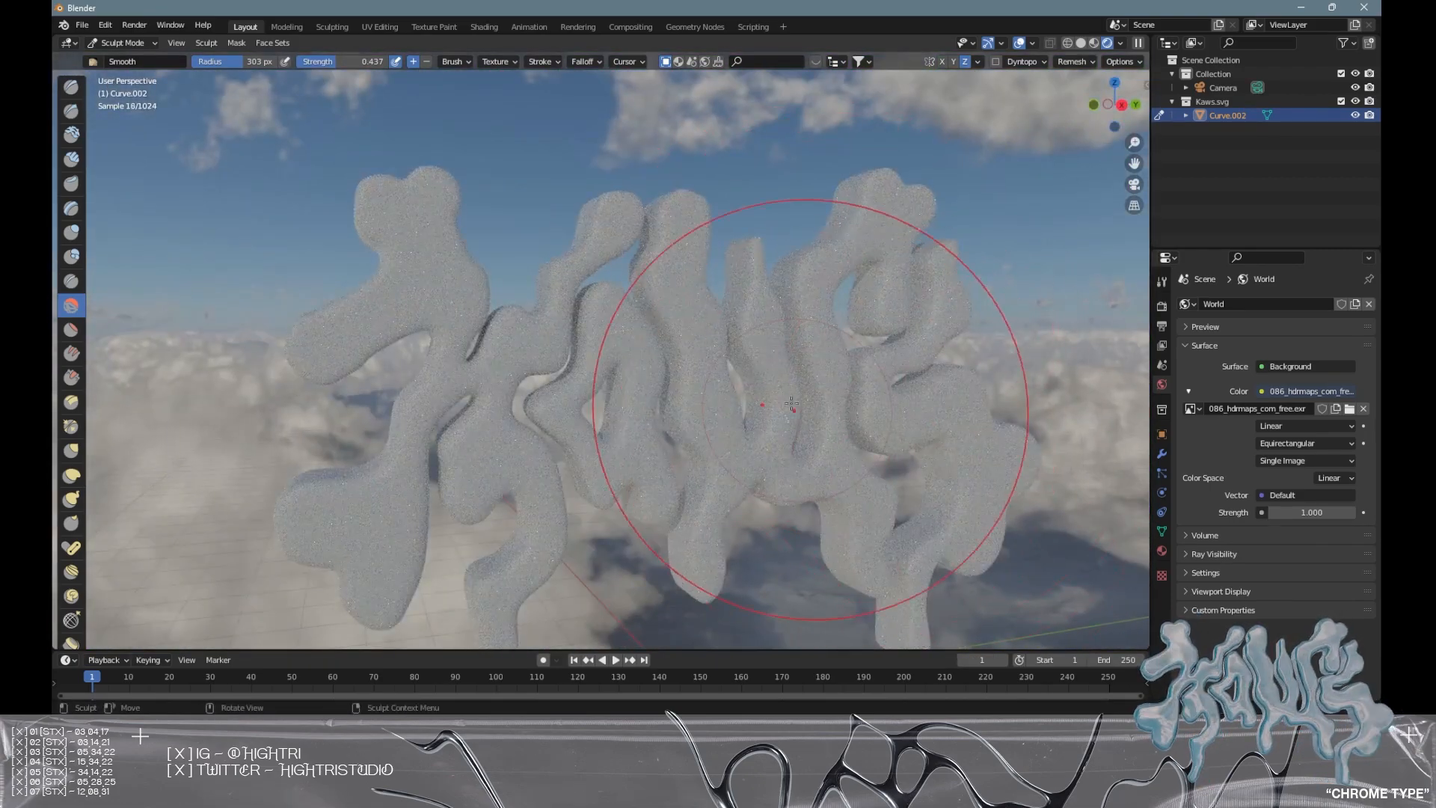
- Return to Object Mode and set the lettering material's Metallic value to 1.000
{"action": "left_click", "coordinate": [1161, 551]}
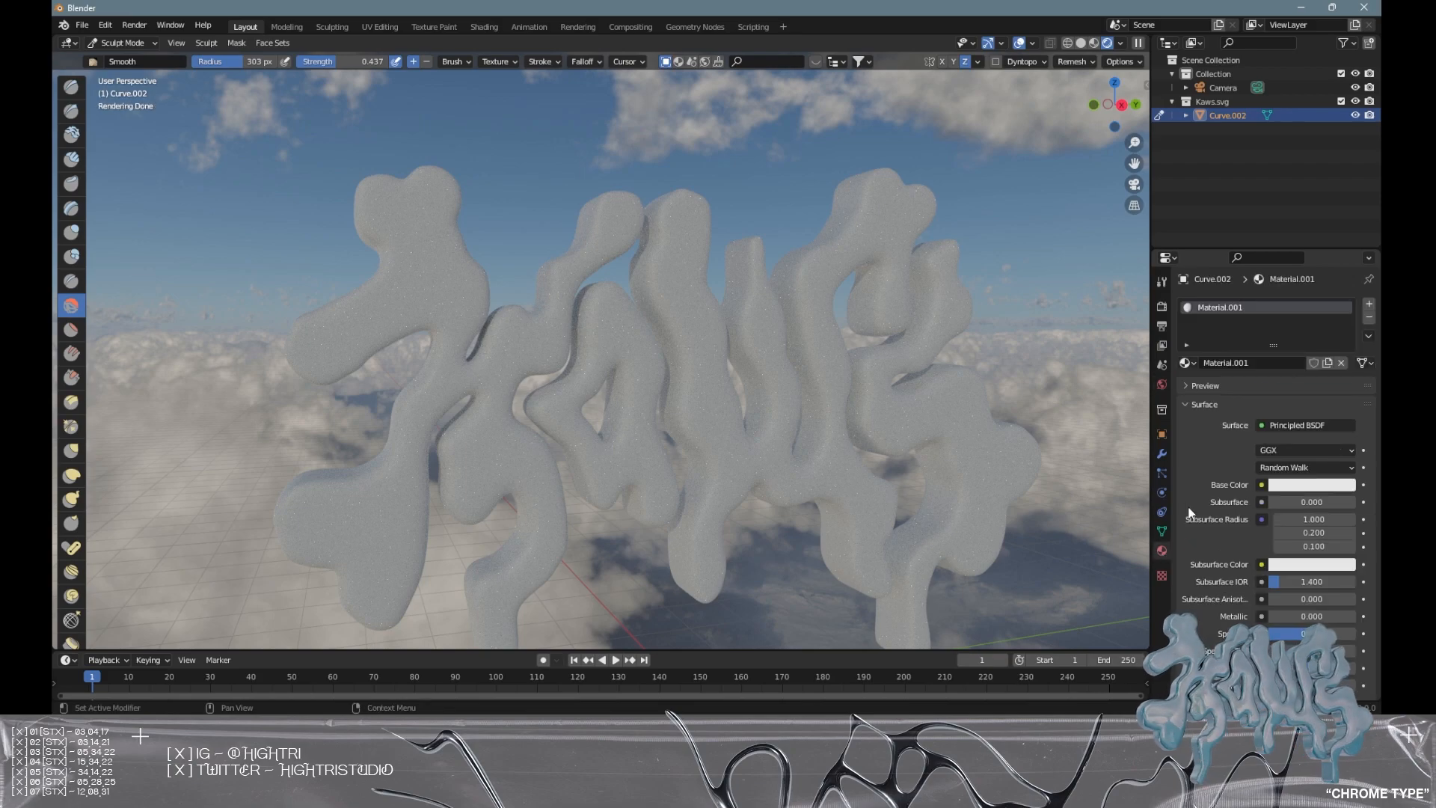
{"action": "left_click", "coordinate": [120, 42]}
{"action": "left_click", "coordinate": [127, 59]}
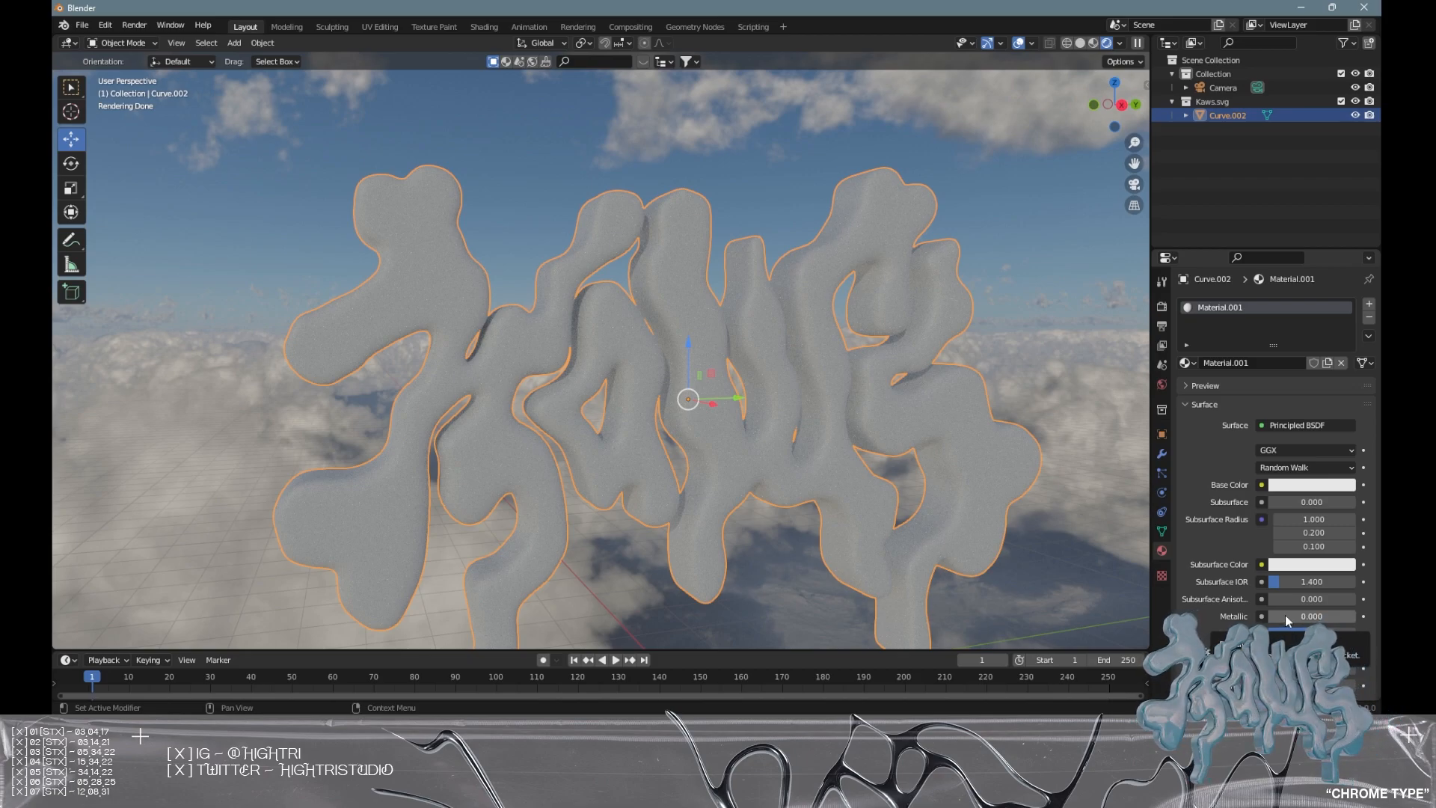
{"action": "left_click_drag", "start_coordinate": [1286, 616], "coordinate": [1357, 616]}
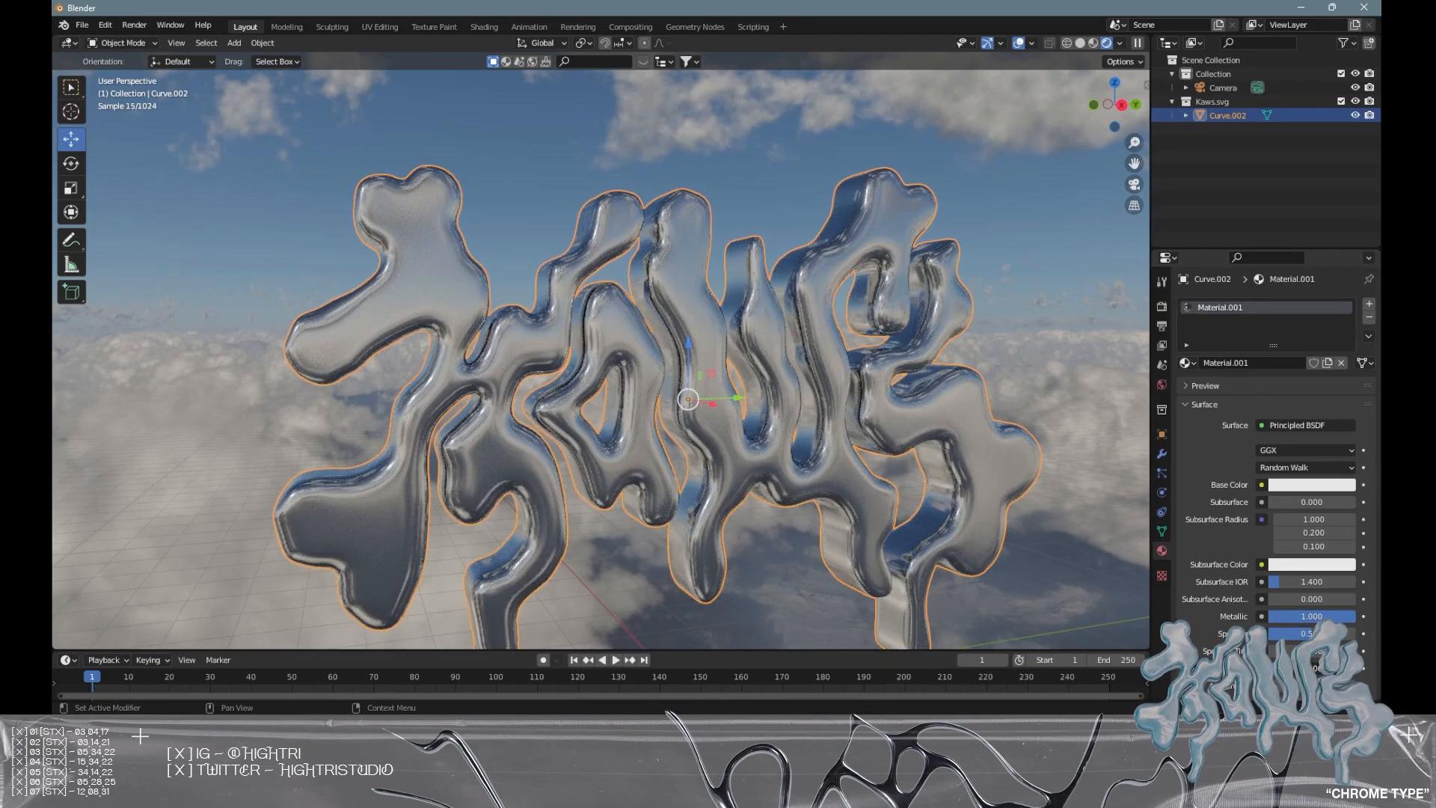
{"action": "left_click", "coordinate": [1024, 382]}
{"action": "scroll", "coordinate": [1020, 400], "scroll_direction": "down", "scroll_amount": 1}
{"action": "middle_click_drag", "start_coordinate": [1020, 397], "coordinate": [930, 417]}
{"action": "left_click", "coordinate": [930, 419]}
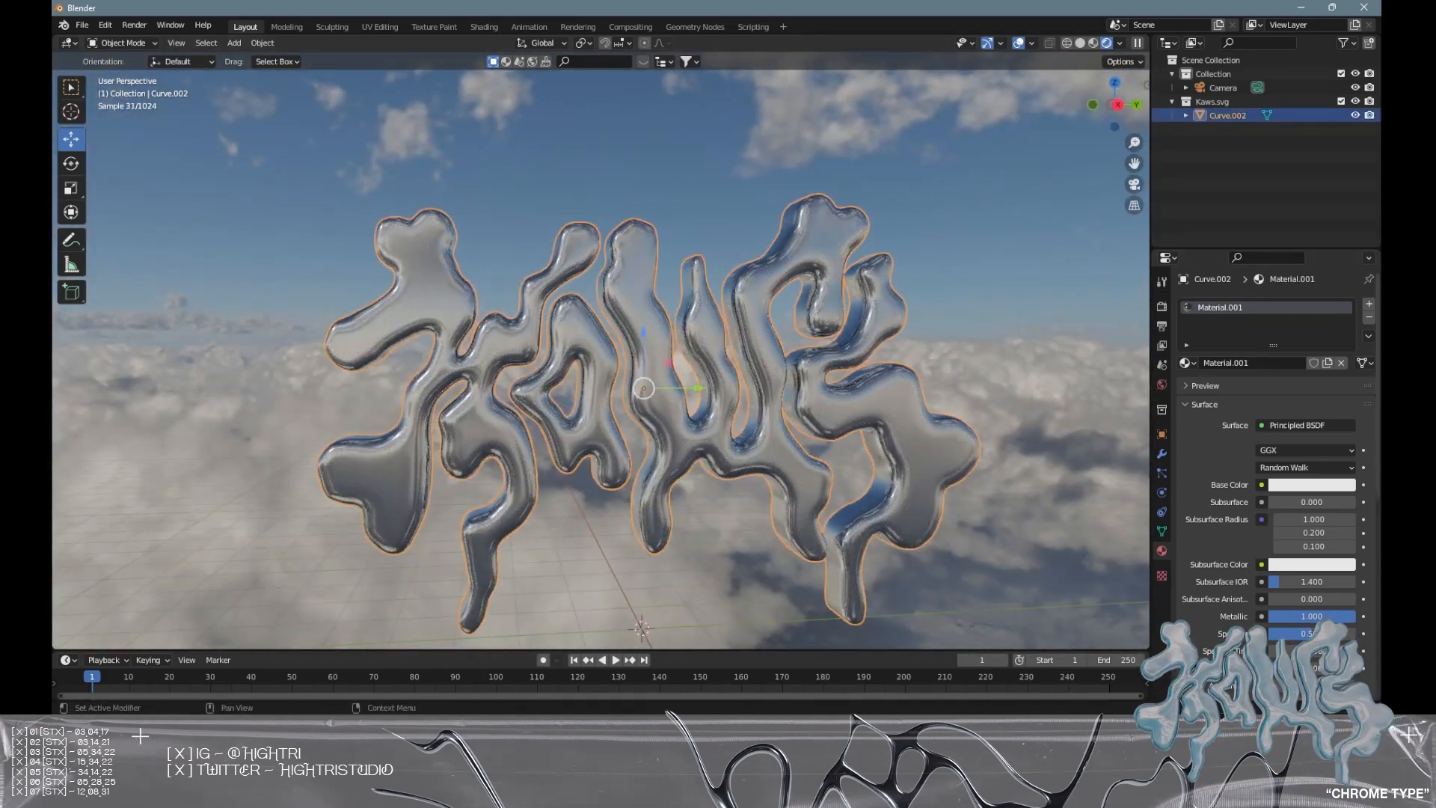
- Change the lettering material's base color to a light blue and check the reflections
{"action": "left_click", "coordinate": [1308, 486]}
{"action": "left_click_drag", "start_coordinate": [1295, 333], "coordinate": [1291, 329]}
{"action": "left_click", "coordinate": [846, 365]}
{"action": "scroll", "coordinate": [846, 365], "scroll_direction": "down", "scroll_amount": 4}
{"action": "middle_click_drag", "start_coordinate": [847, 365], "coordinate": [698, 325]}
{"action": "scroll", "coordinate": [670, 344], "scroll_direction": "up", "scroll_amount": 5}
{"action": "scroll", "coordinate": [690, 312], "scroll_direction": "down", "scroll_amount": 3}
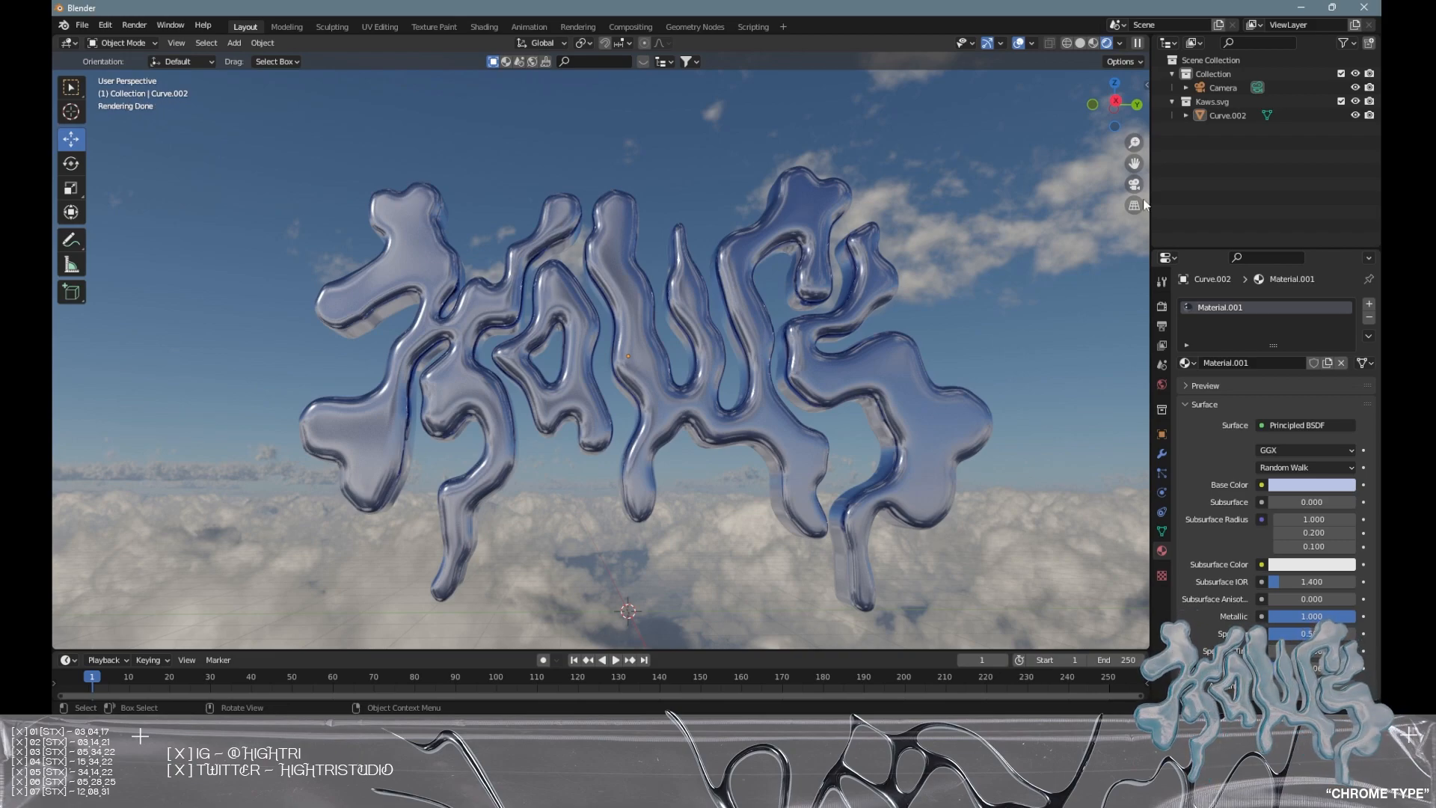
- Preview the scene with the film's Transparent option enabled, then restore the sky background
{"action": "left_click", "coordinate": [1161, 306]}
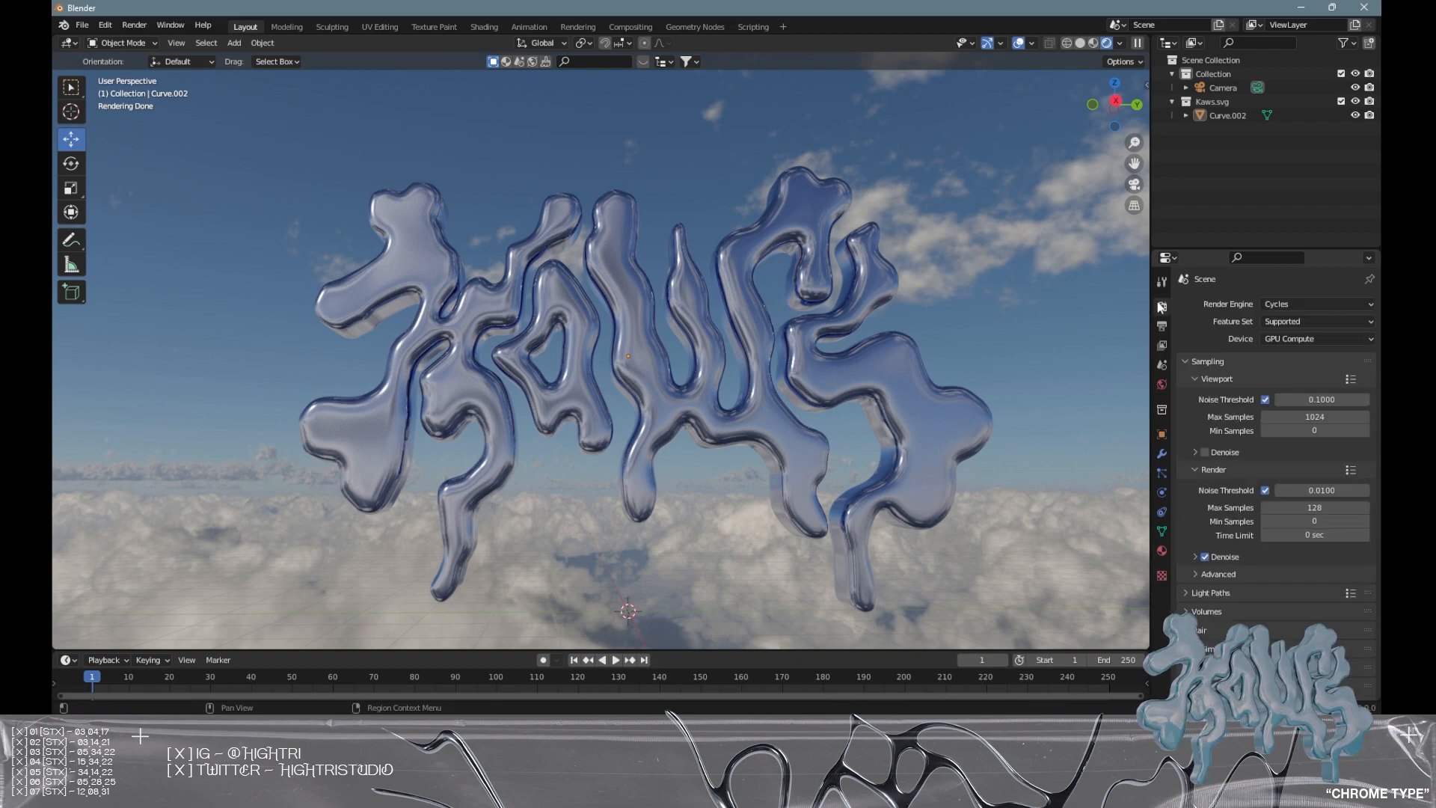
{"action": "scroll", "coordinate": [1220, 567], "scroll_direction": "down", "scroll_amount": 3}
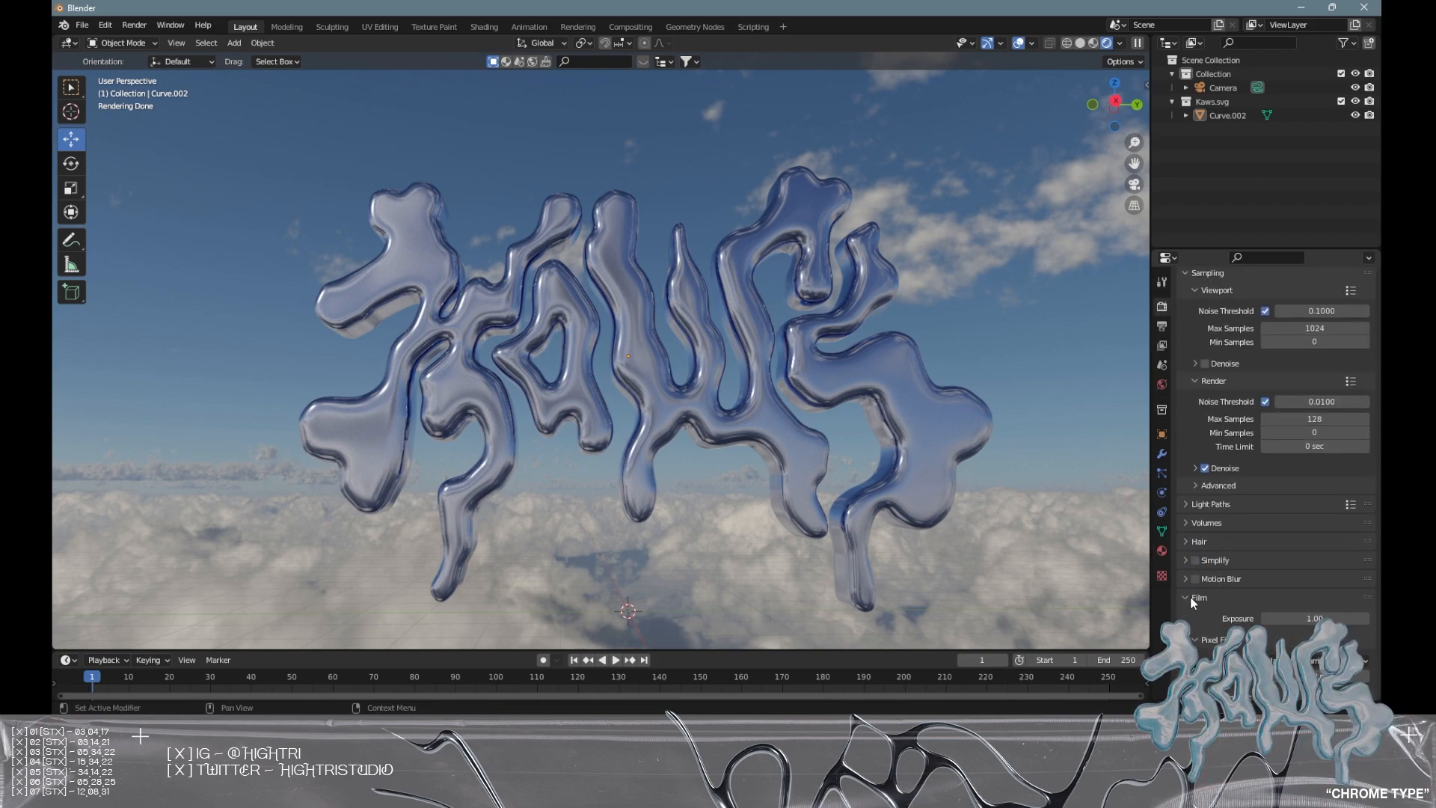
{"action": "left_click", "coordinate": [1188, 599]}
{"action": "scroll", "coordinate": [1209, 633], "scroll_direction": "down", "scroll_amount": 2}
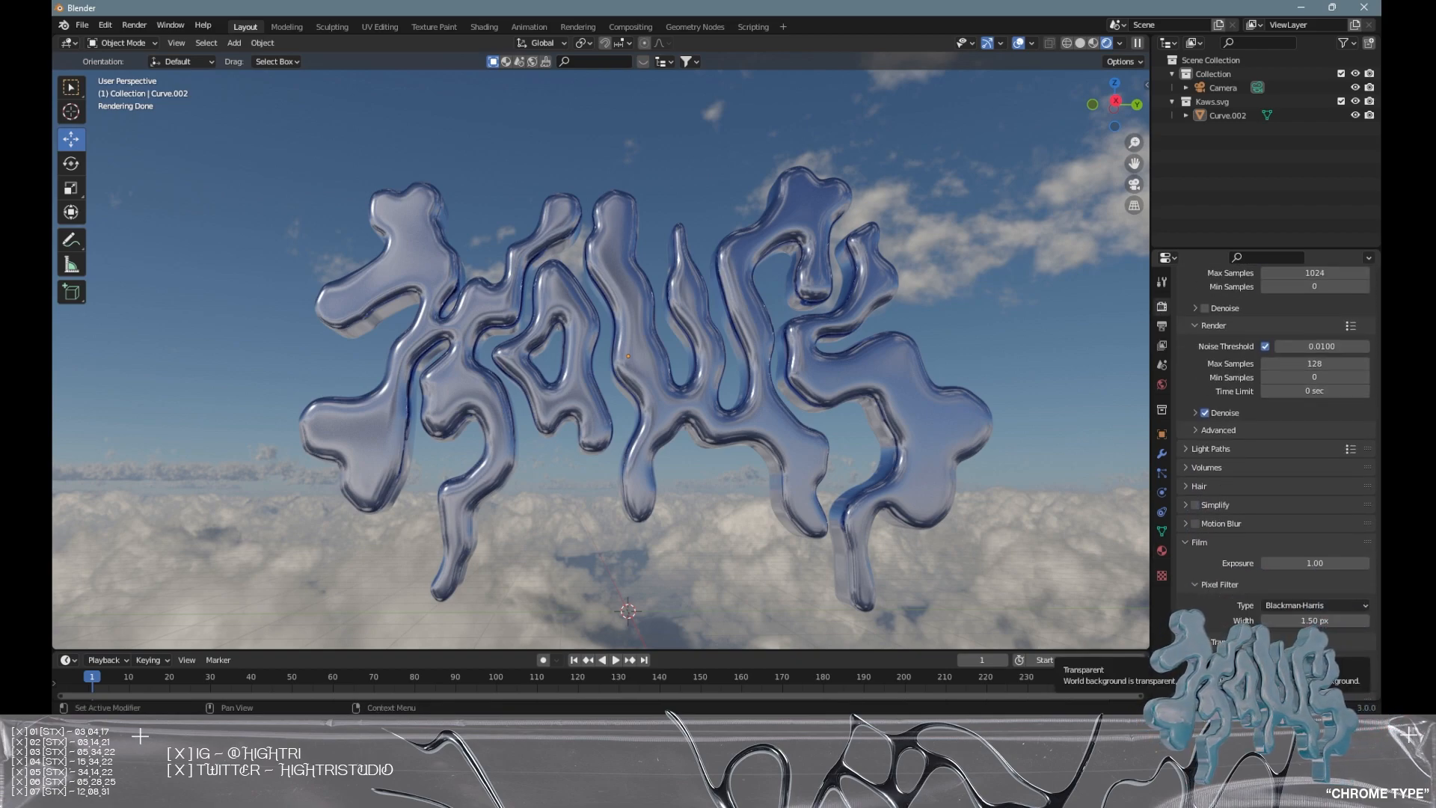
{"action": "left_click", "coordinate": [1204, 642]}
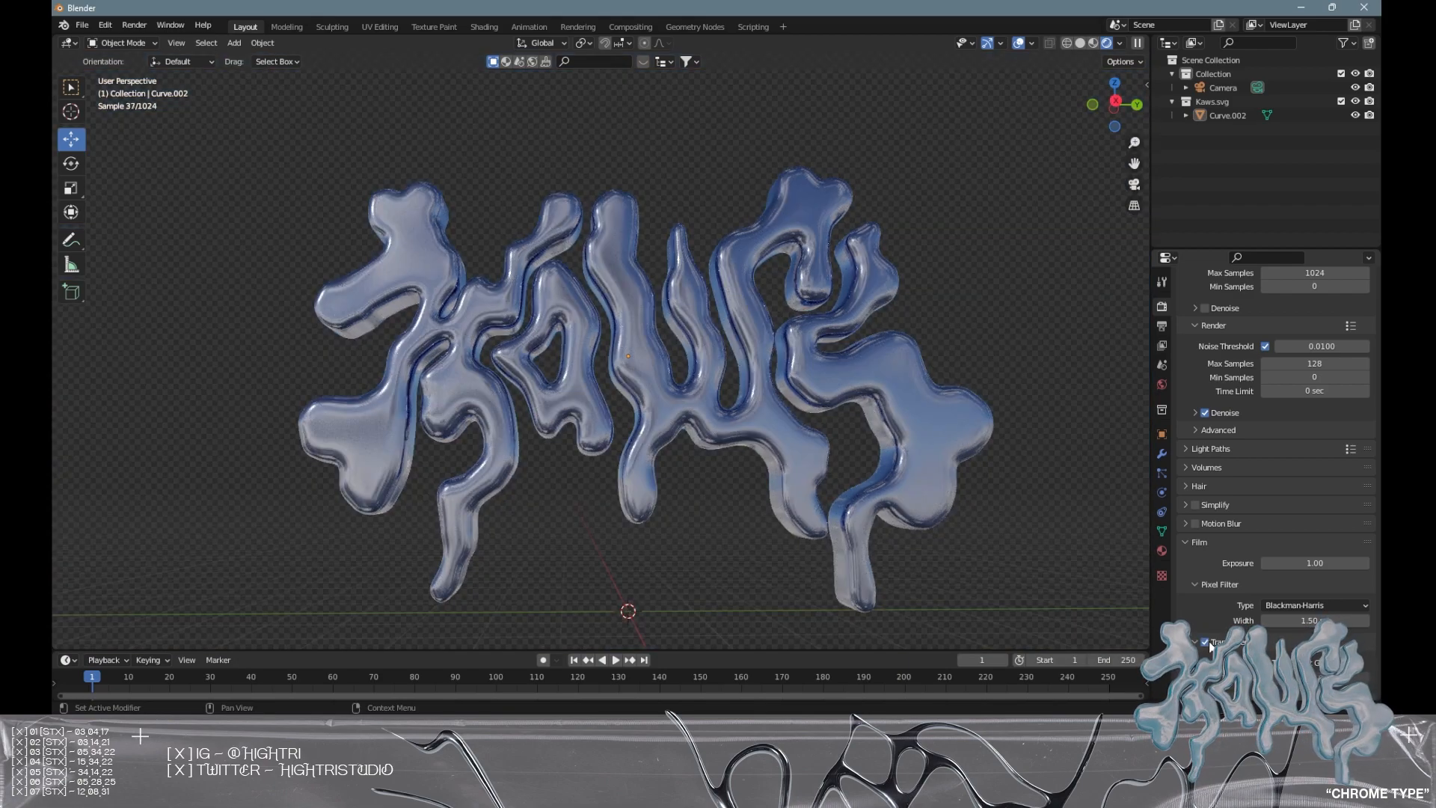
{"action": "left_click", "coordinate": [1204, 642]}
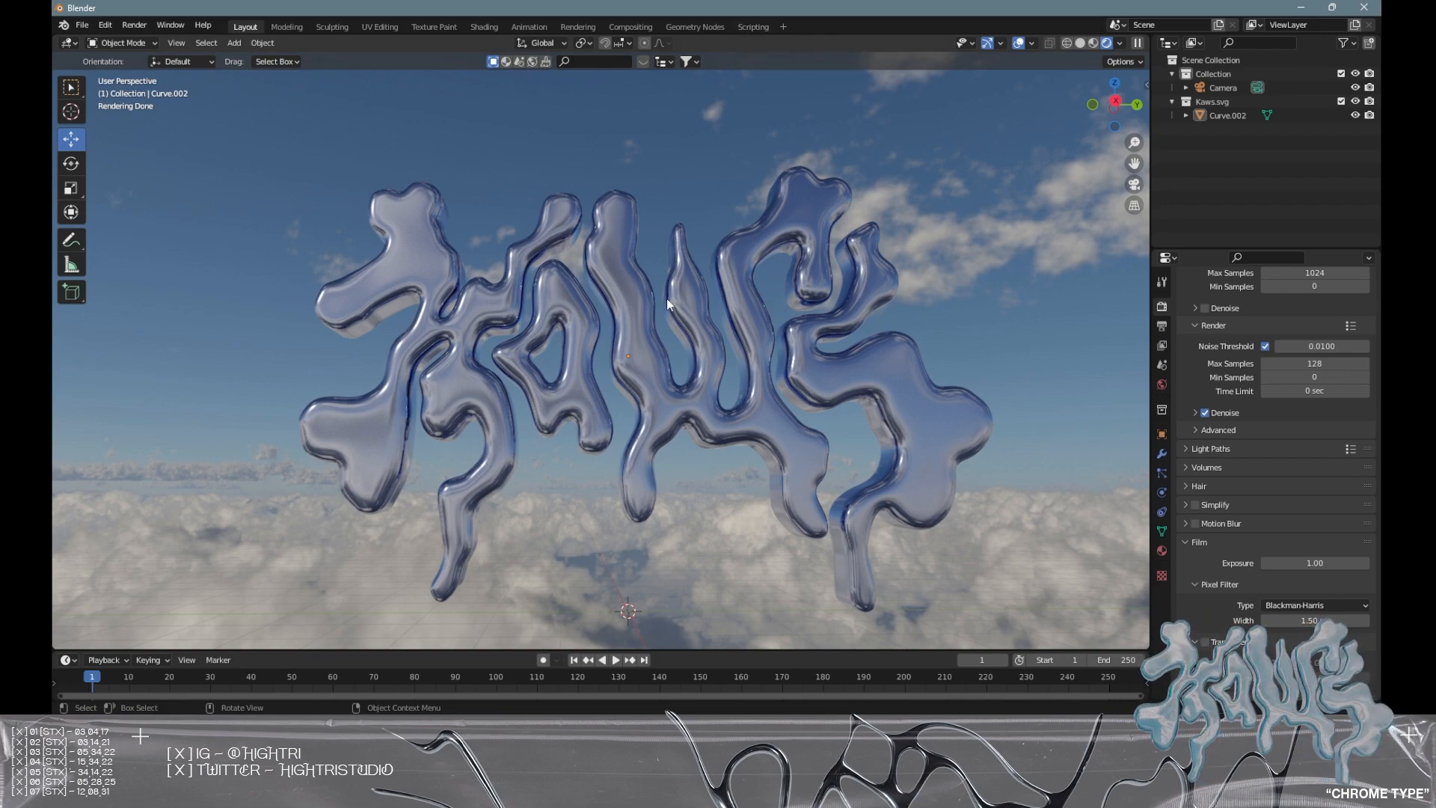
- Delete the existing camera from the scene
{"action": "middle_click_drag", "start_coordinate": [798, 295], "coordinate": [584, 366]}
{"action": "scroll", "coordinate": [558, 338], "scroll_direction": "down", "scroll_amount": 2}
{"action": "left_click", "coordinate": [468, 364]}
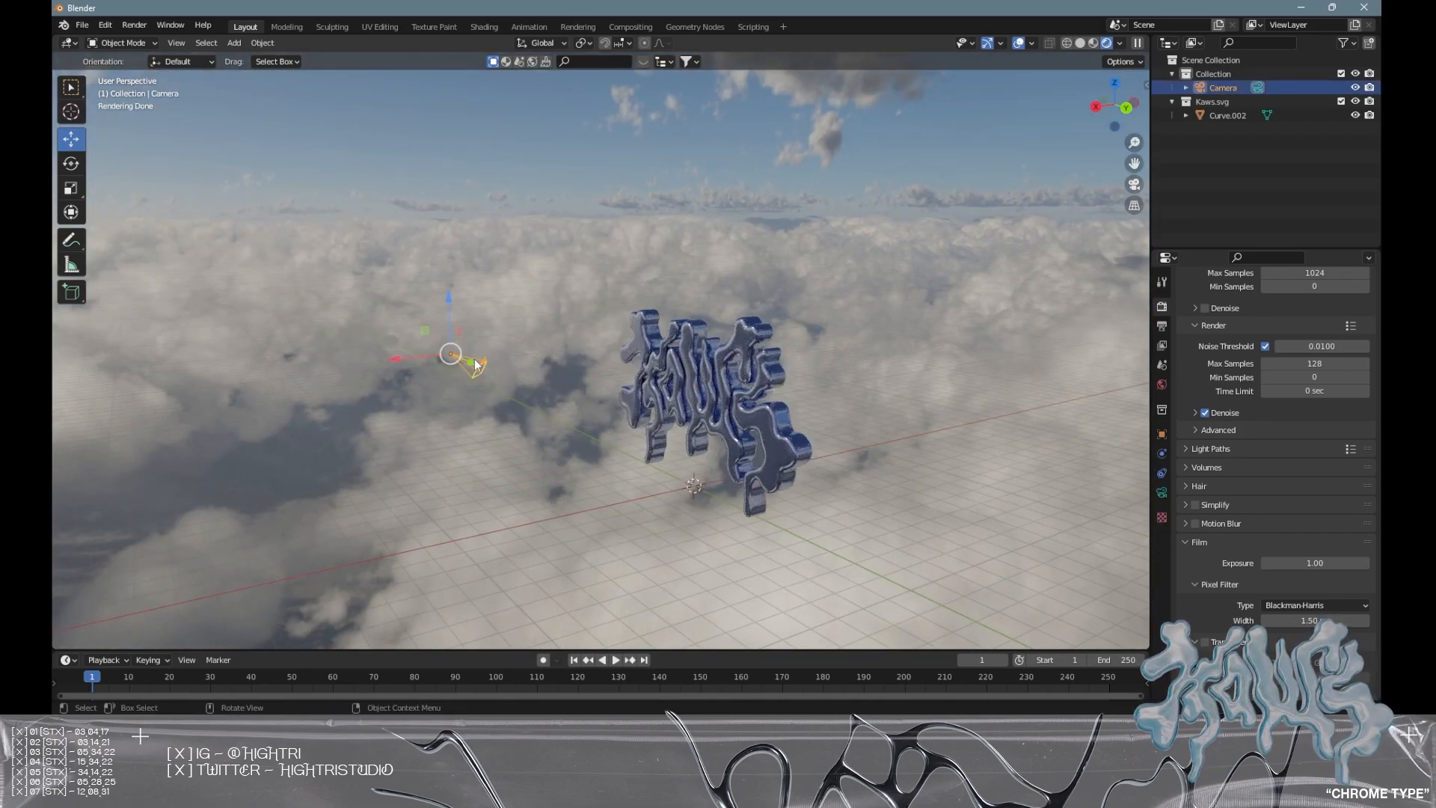
{"action": "key", "text": "x"}
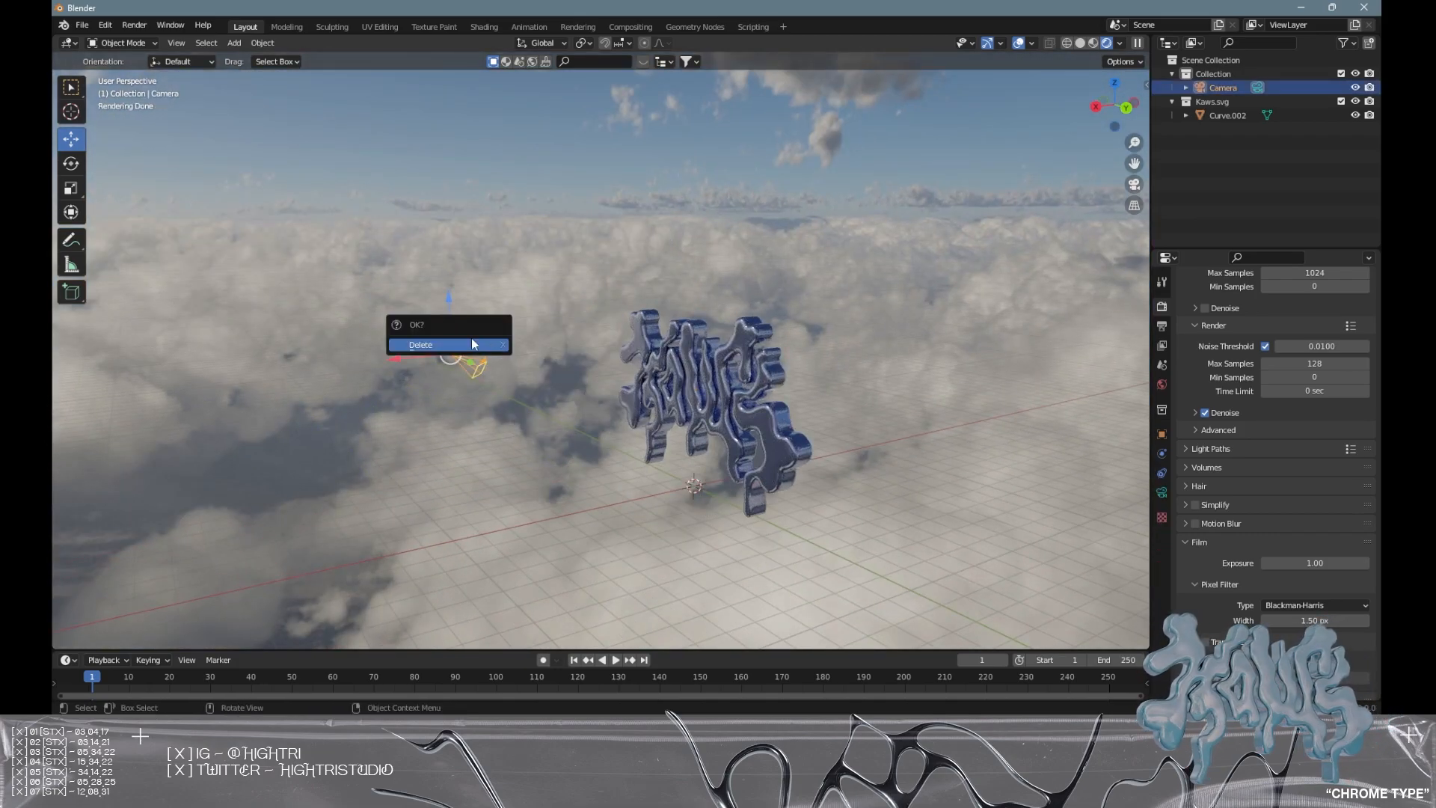
{"action": "left_click", "coordinate": [426, 345]}
- Add a new camera at the world origin and display its transform values
{"action": "key", "text": "shift+a"}
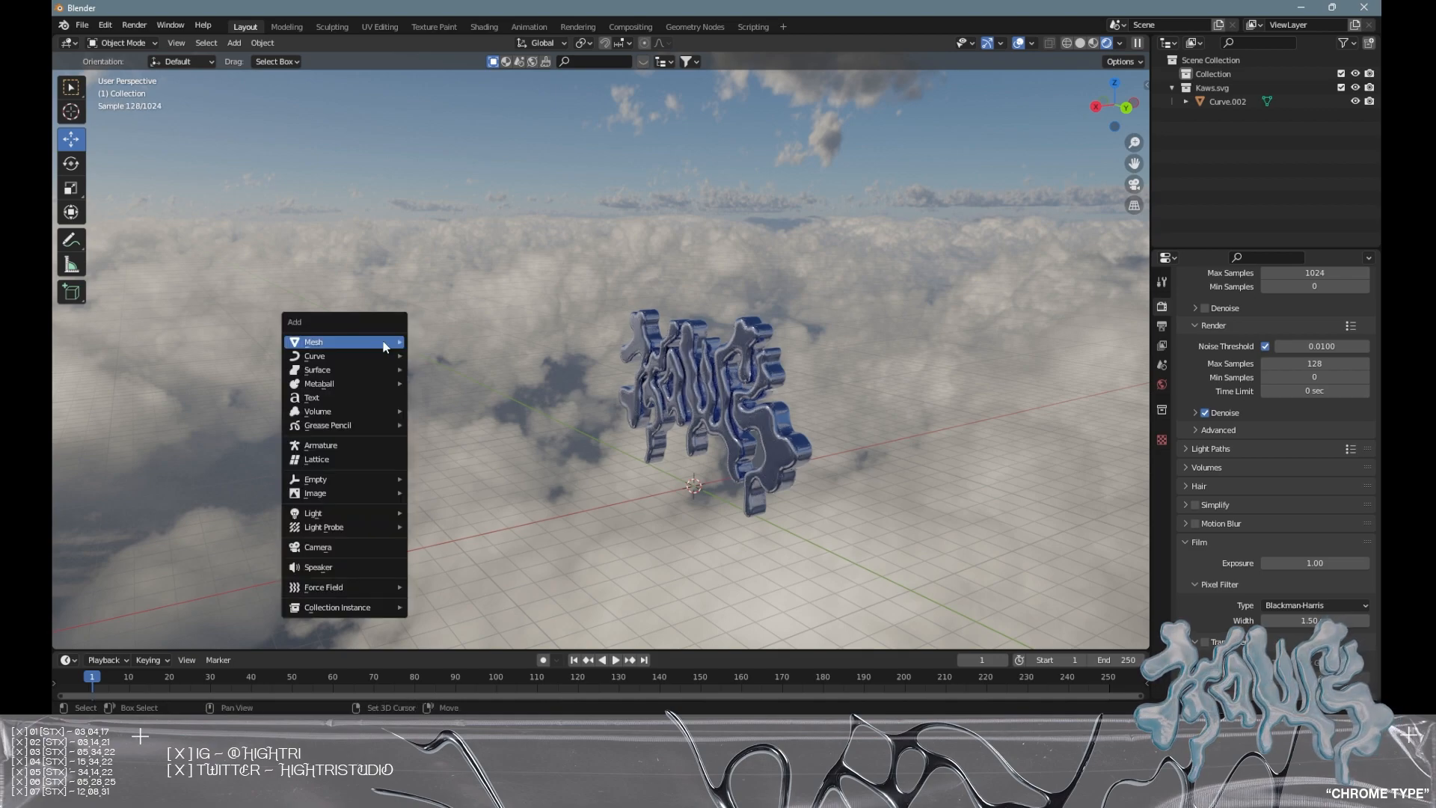
{"action": "left_click", "coordinate": [327, 550]}
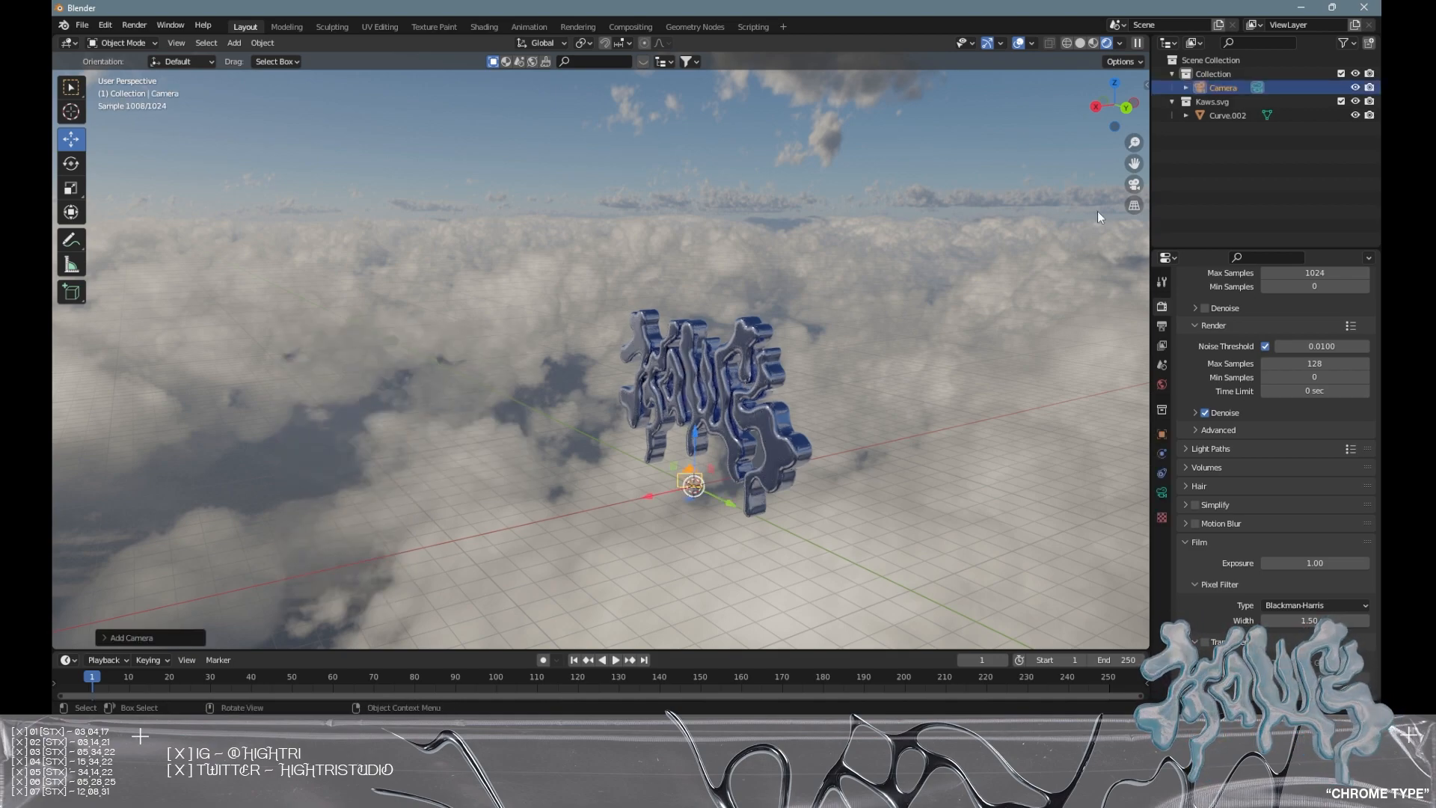
{"action": "key", "text": "n"}
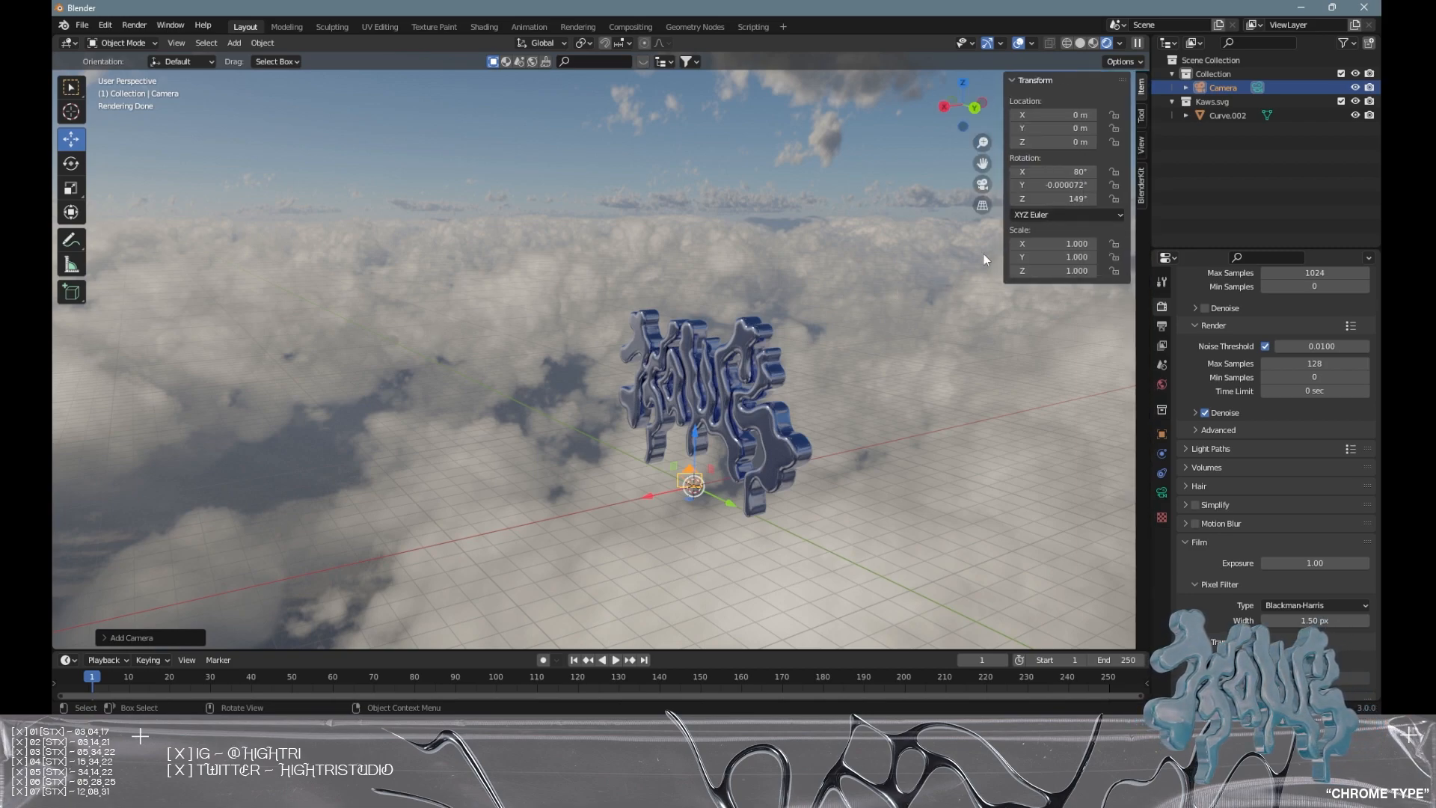
- Lock the camera to the view and frame the whole KAWS lettering from the front in the camera view
{"action": "left_click", "coordinate": [1140, 144]}
{"action": "left_click", "coordinate": [1092, 254]}
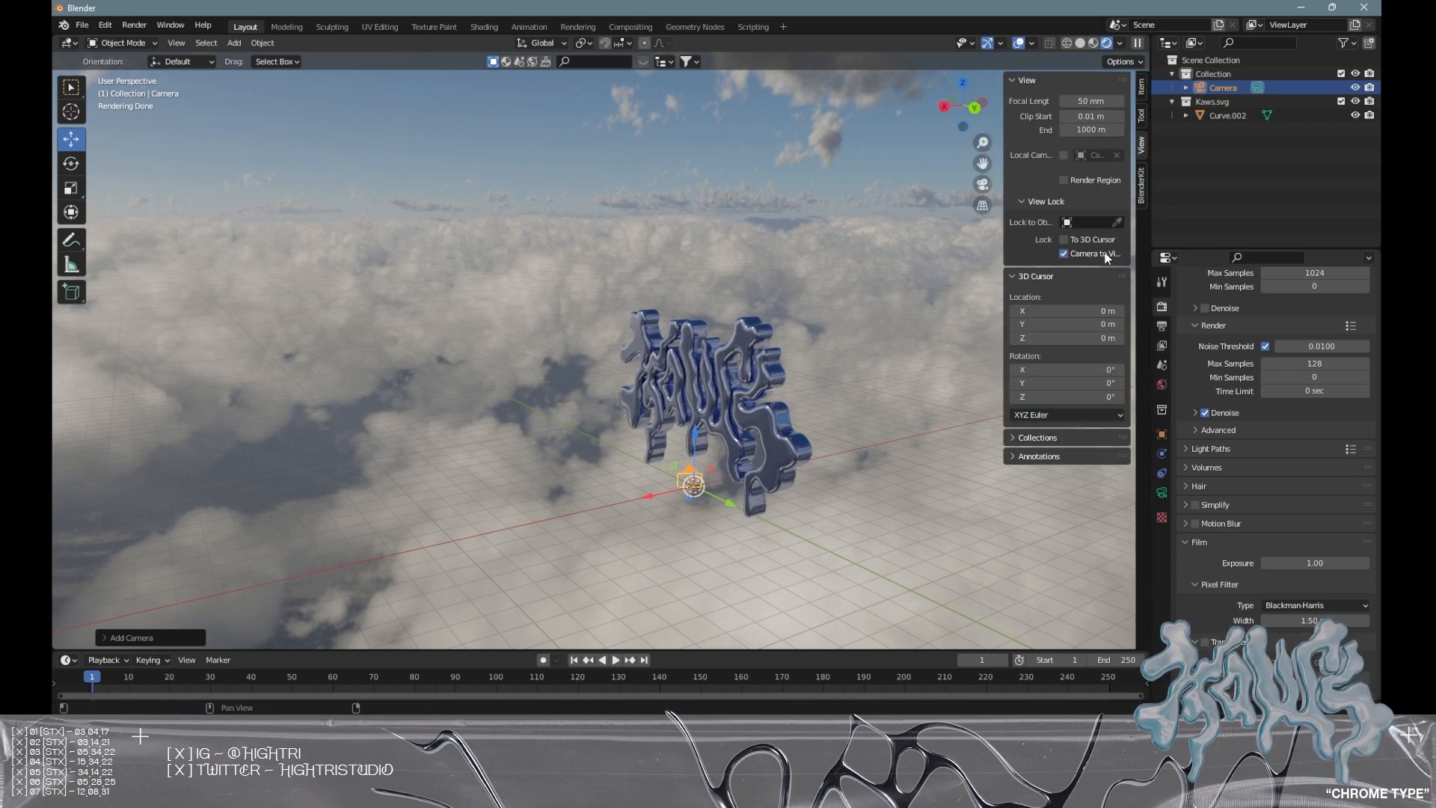
{"action": "key", "text": "KP_0"}
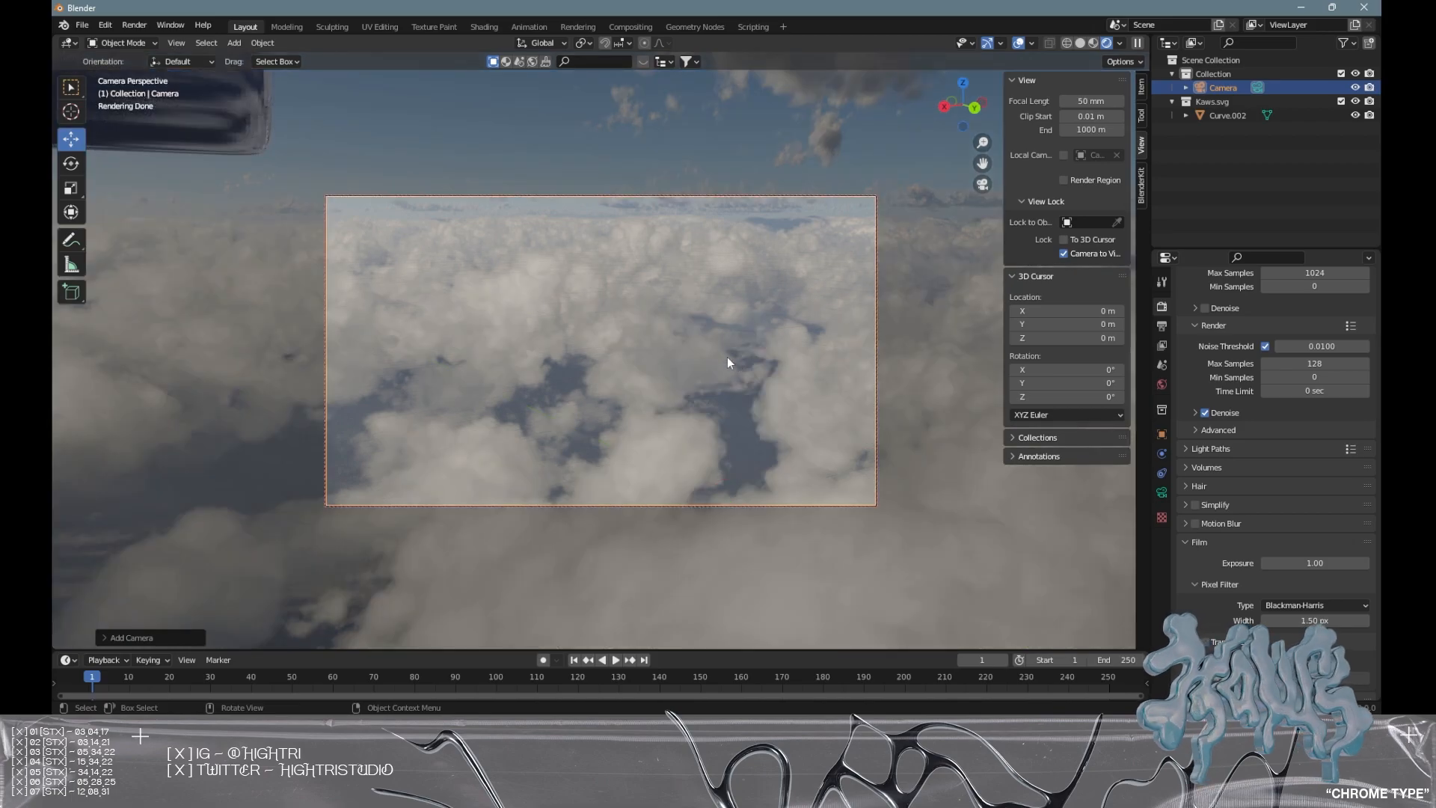
{"action": "middle_click_drag", "start_coordinate": [656, 338], "coordinate": [754, 376]}
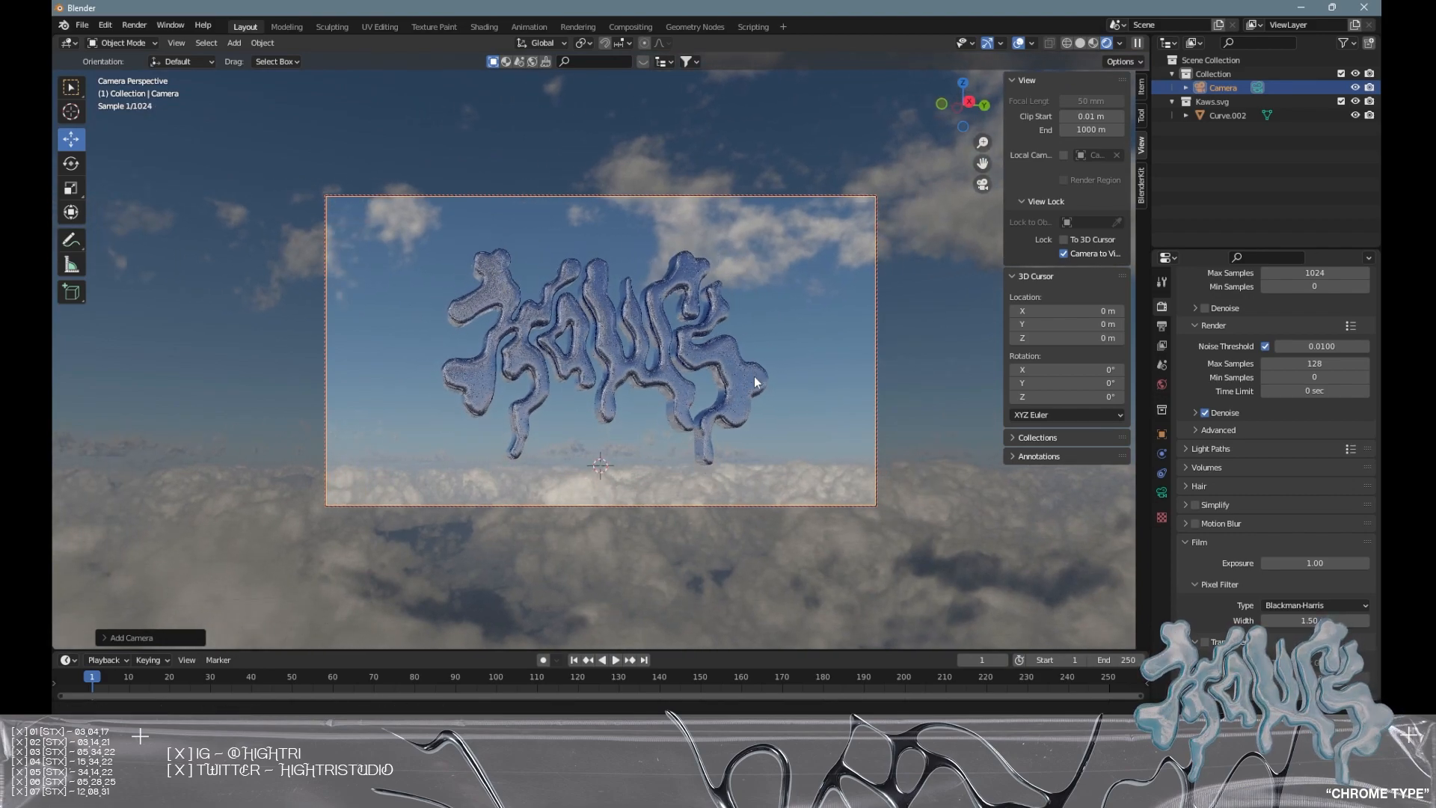
- Set the camera's focal length to 22 mm and move the camera closer so the lettering fills the frame
{"action": "left_click", "coordinate": [1161, 492]}
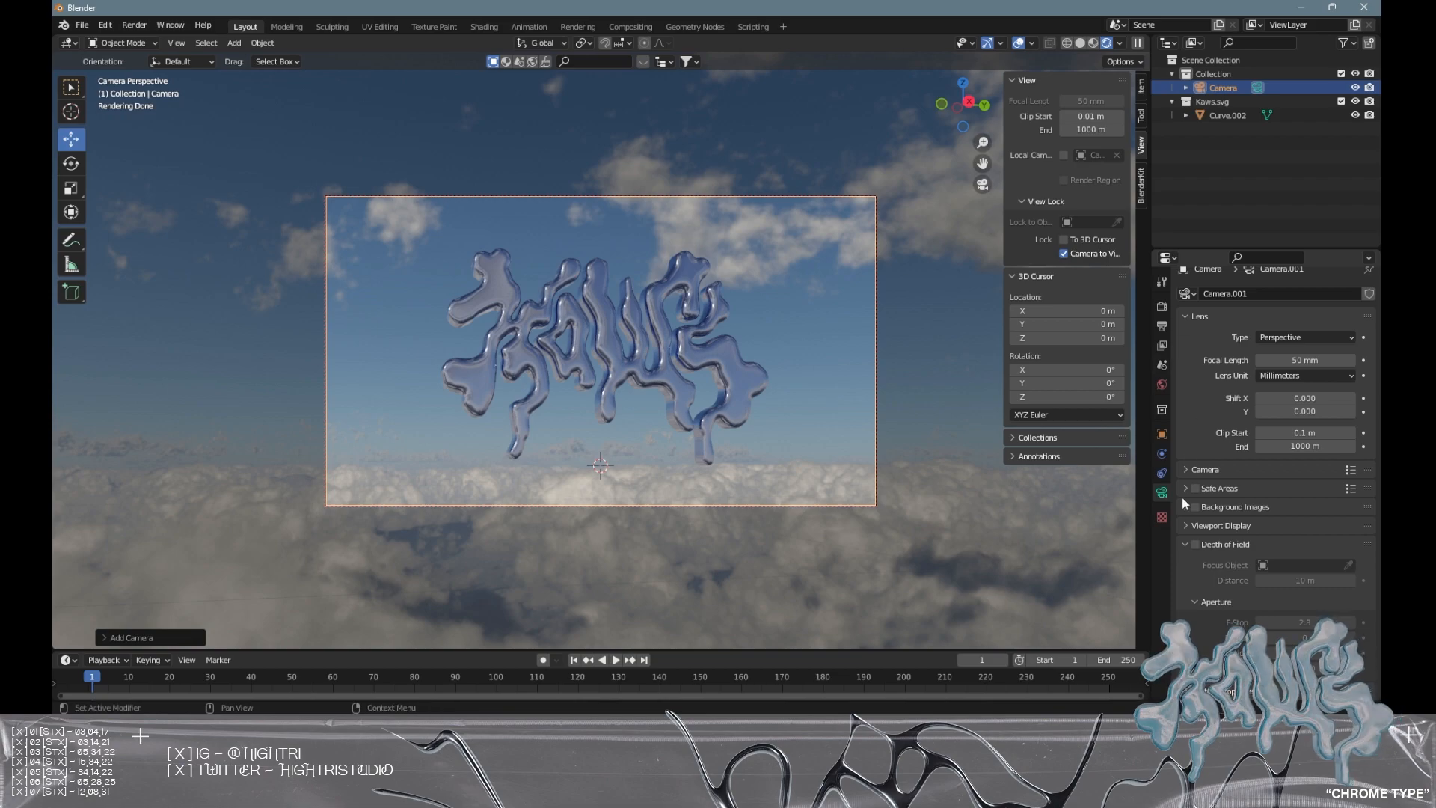
{"action": "left_click_drag", "start_coordinate": [1282, 360], "coordinate": [1237, 361]}
{"action": "scroll", "coordinate": [748, 362], "scroll_direction": "up", "scroll_amount": 5}
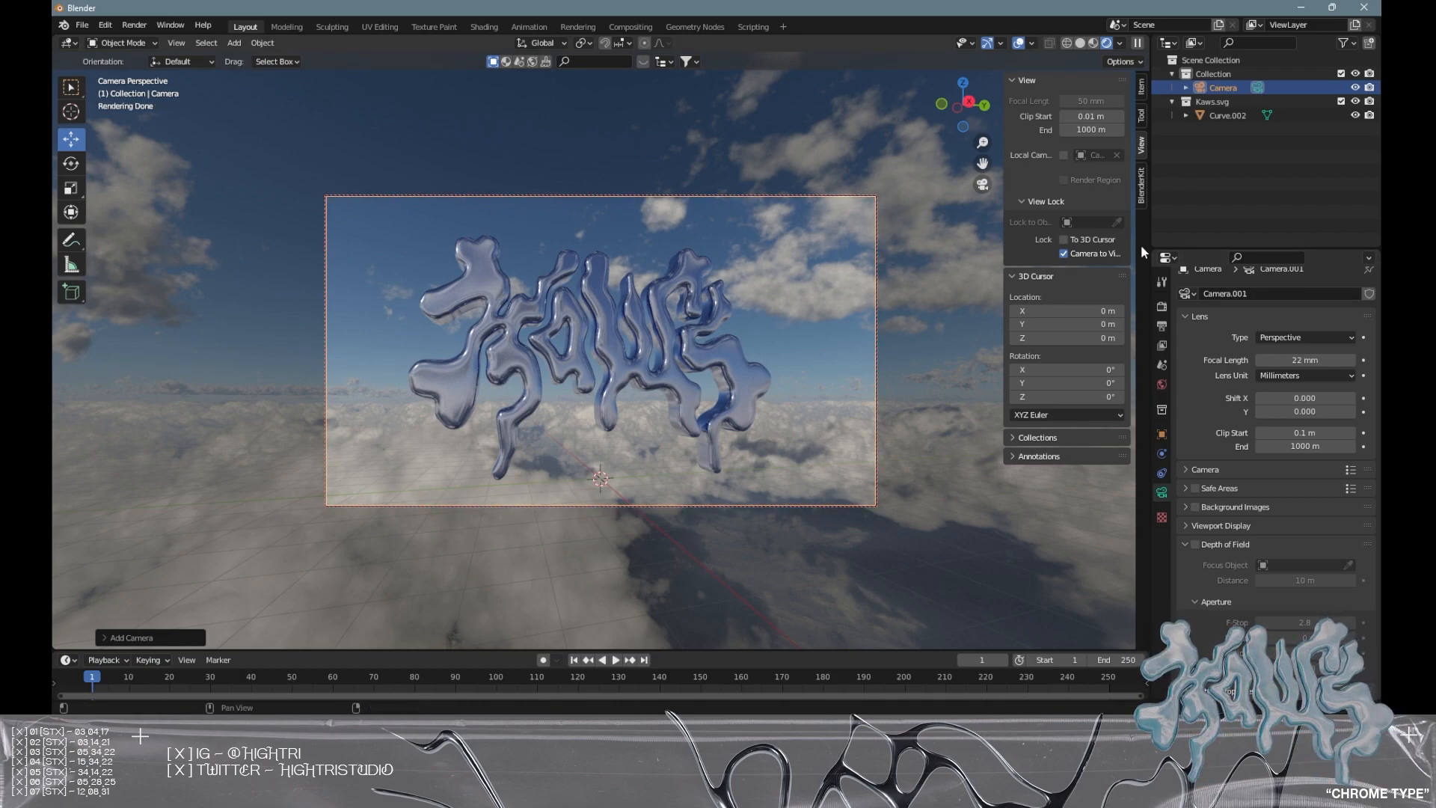
- Check the output resolution and the render sampling settings
{"action": "left_click", "coordinate": [1161, 327]}
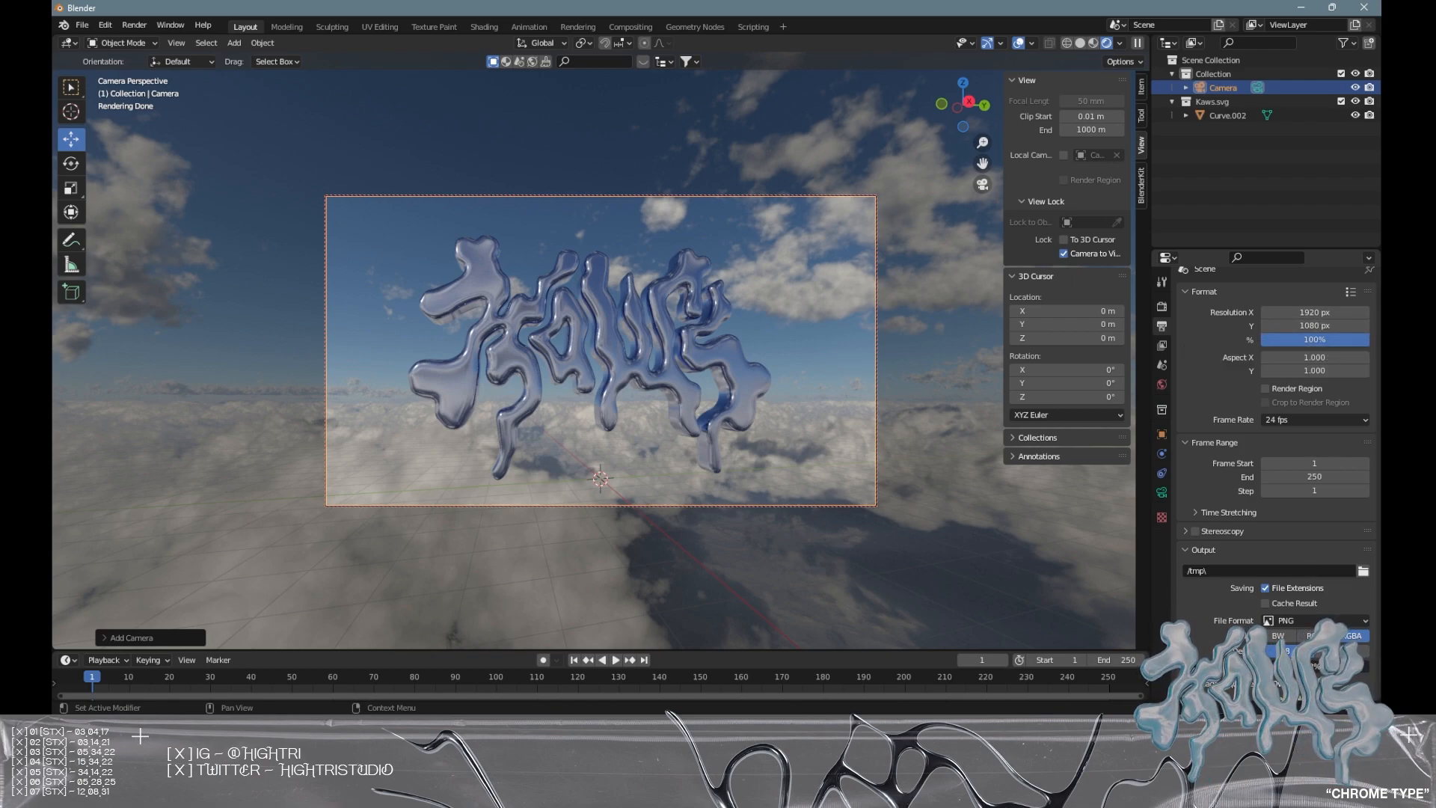
{"action": "left_click", "coordinate": [1161, 307]}
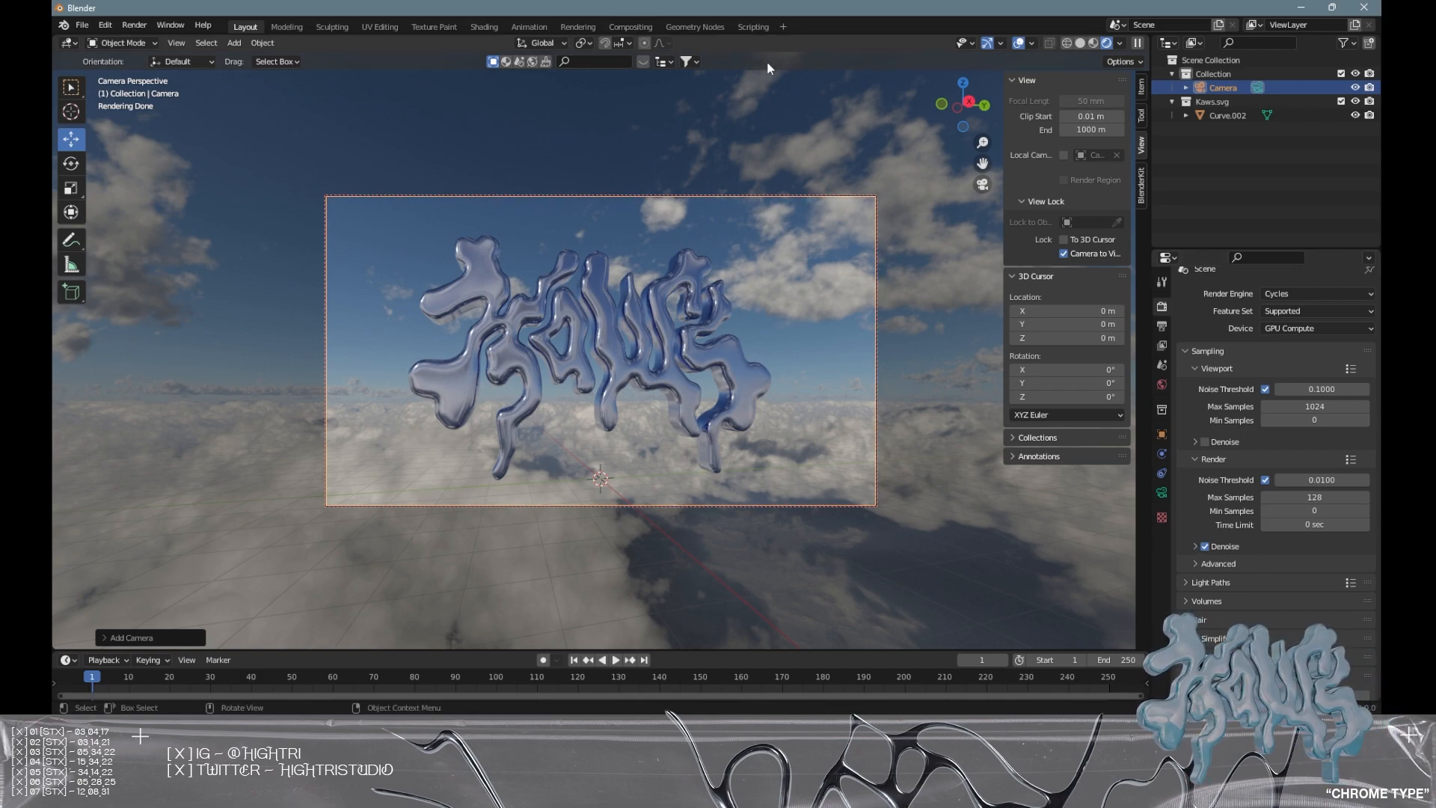
- Enable compositing nodes and insert a Glare node between the Render Layers and Composite nodes
{"action": "left_click", "coordinate": [634, 28]}
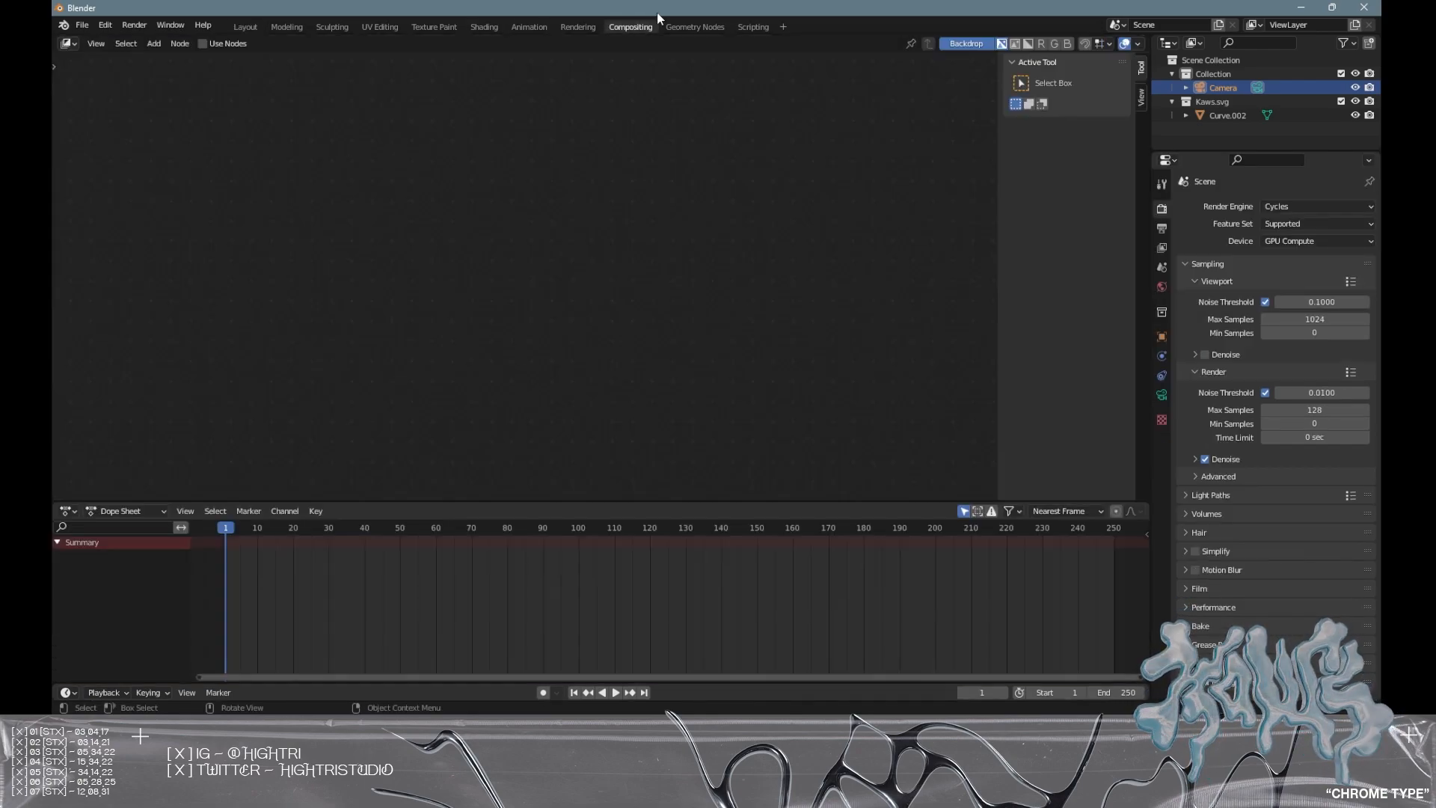
{"action": "left_click", "coordinate": [221, 43]}
{"action": "key", "text": "shift+a"}
{"action": "left_click", "coordinate": [621, 285]}
{"action": "type", "text": "glare"}
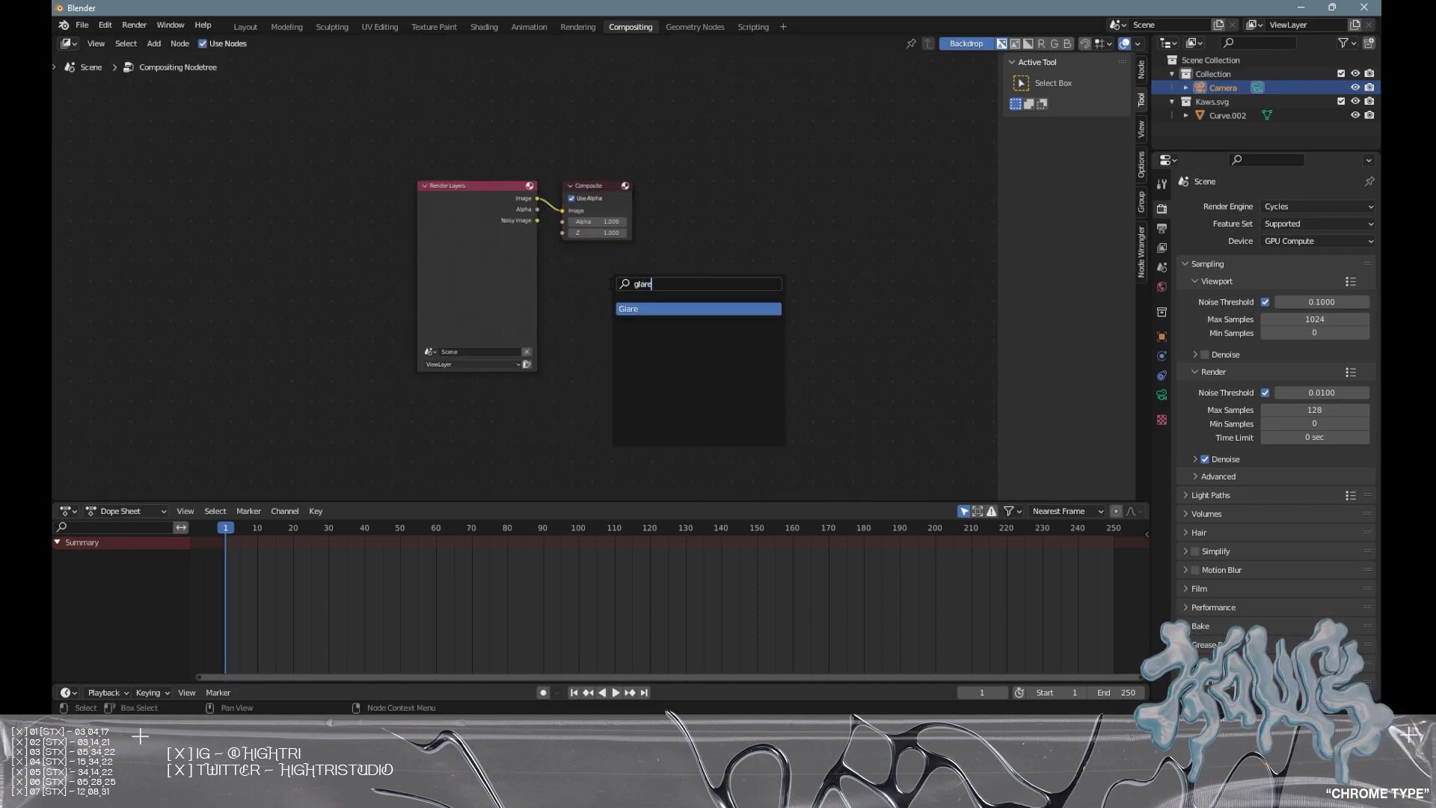
{"action": "key", "text": "Return"}
{"action": "left_click", "coordinate": [622, 232]}
{"action": "scroll", "coordinate": [622, 231], "scroll_direction": "up", "scroll_amount": 3}
- Set the Glare node's type to Fog Glow with Medium quality
{"action": "left_click", "coordinate": [612, 220]}
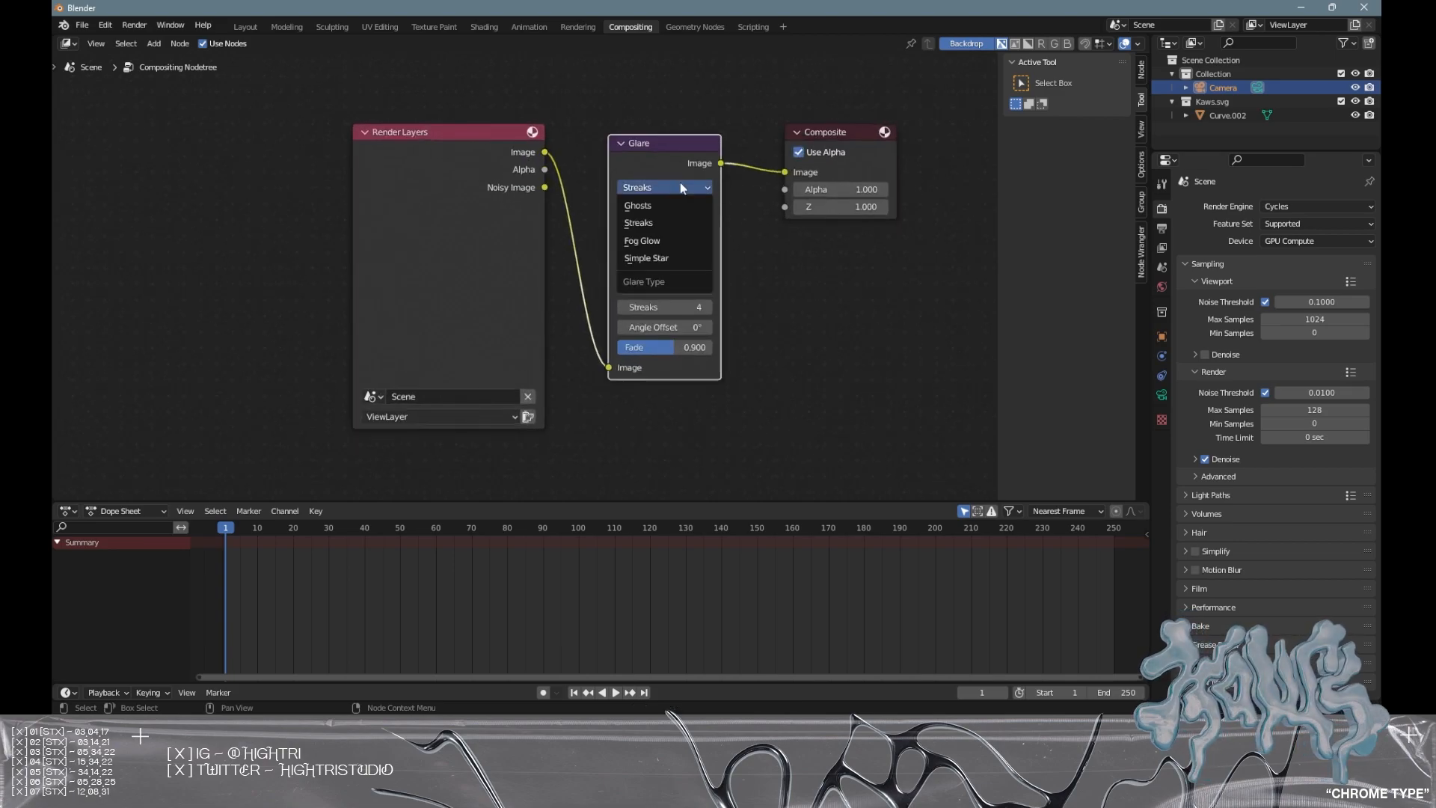
{"action": "left_click", "coordinate": [658, 241]}
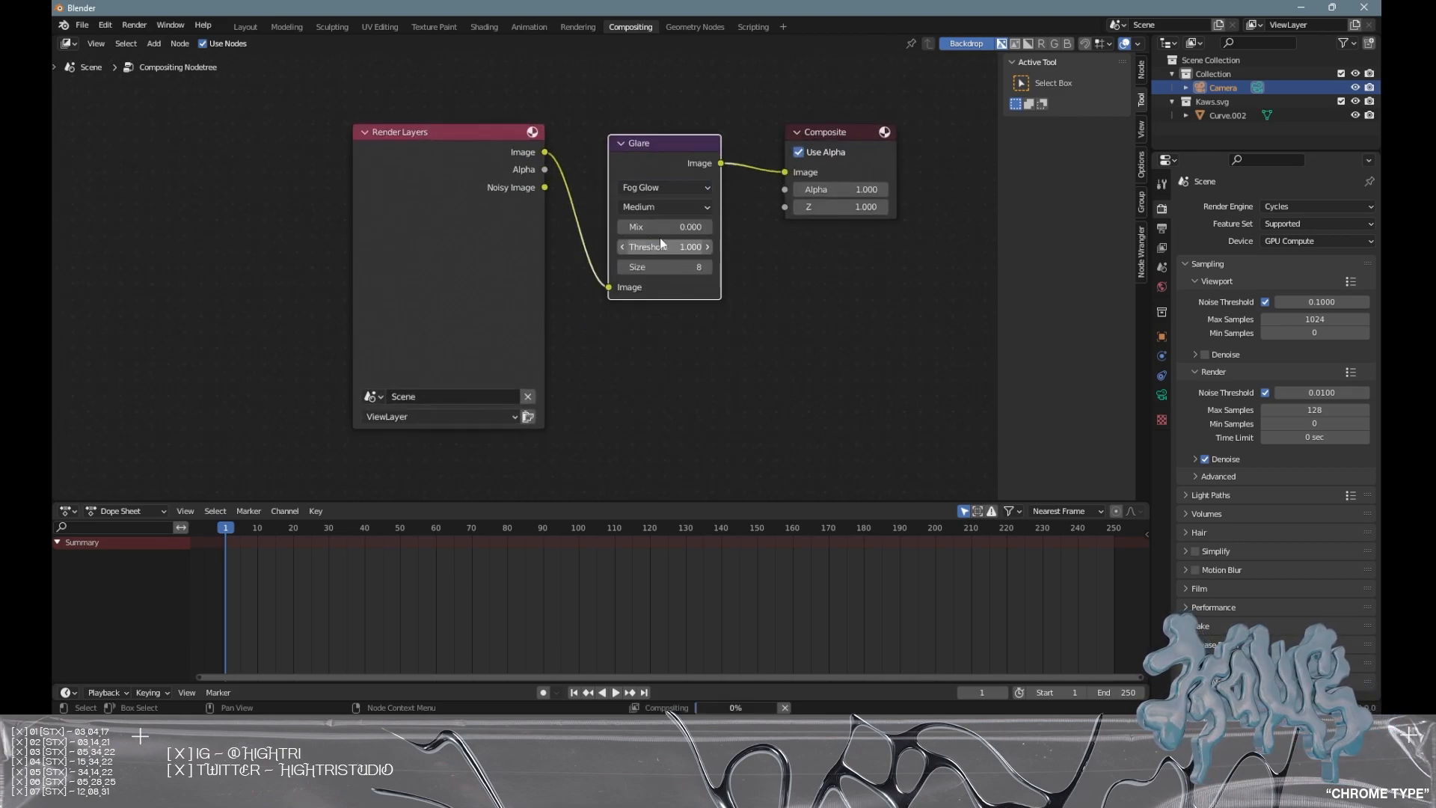
{"action": "left_click", "coordinate": [669, 205]}
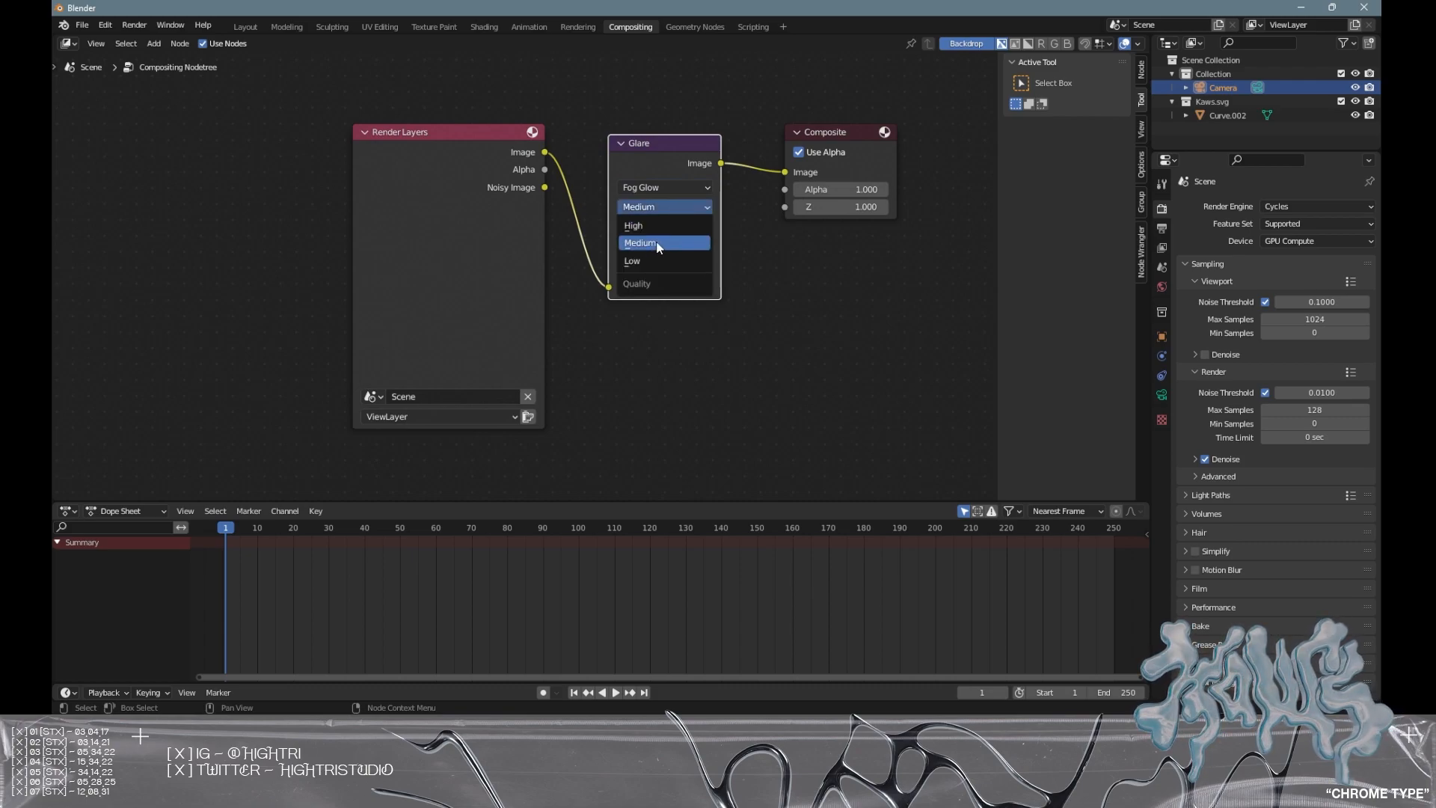
{"action": "left_click", "coordinate": [651, 245]}
{"action": "left_click", "coordinate": [663, 187]}
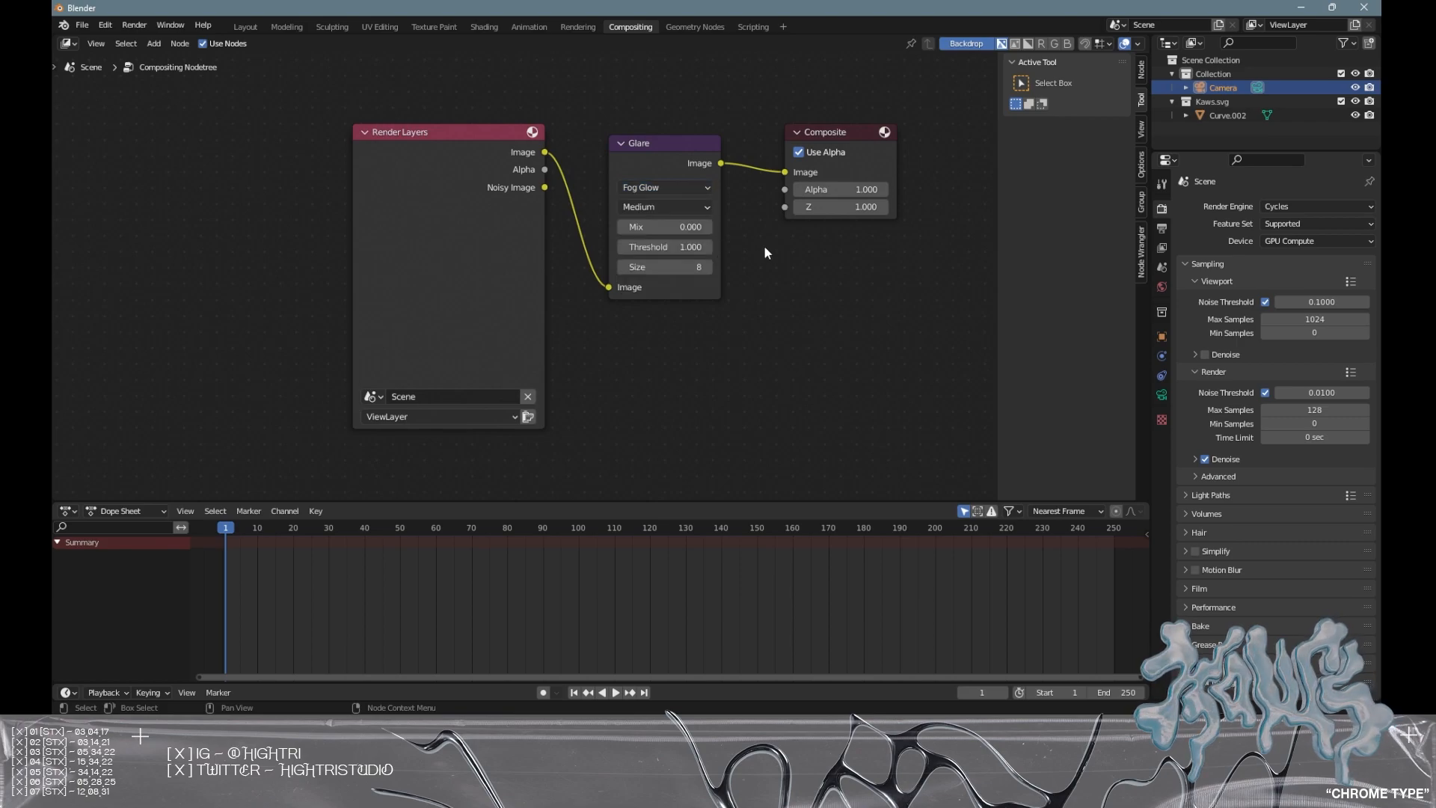
- Render the image through the camera and inspect the lettering in the result
{"action": "middle_click_drag", "start_coordinate": [734, 251], "coordinate": [748, 291]}
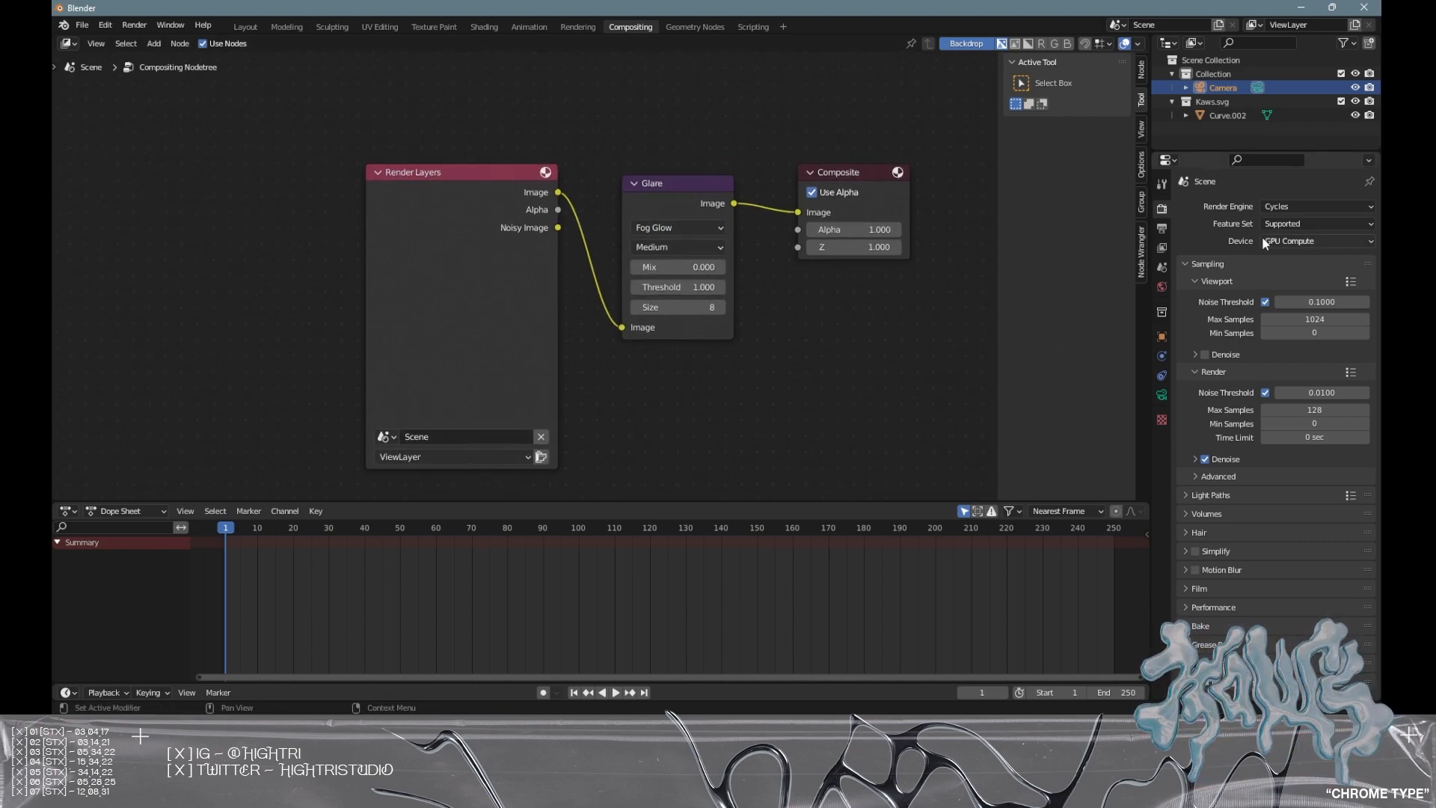
{"action": "left_click", "coordinate": [135, 25]}
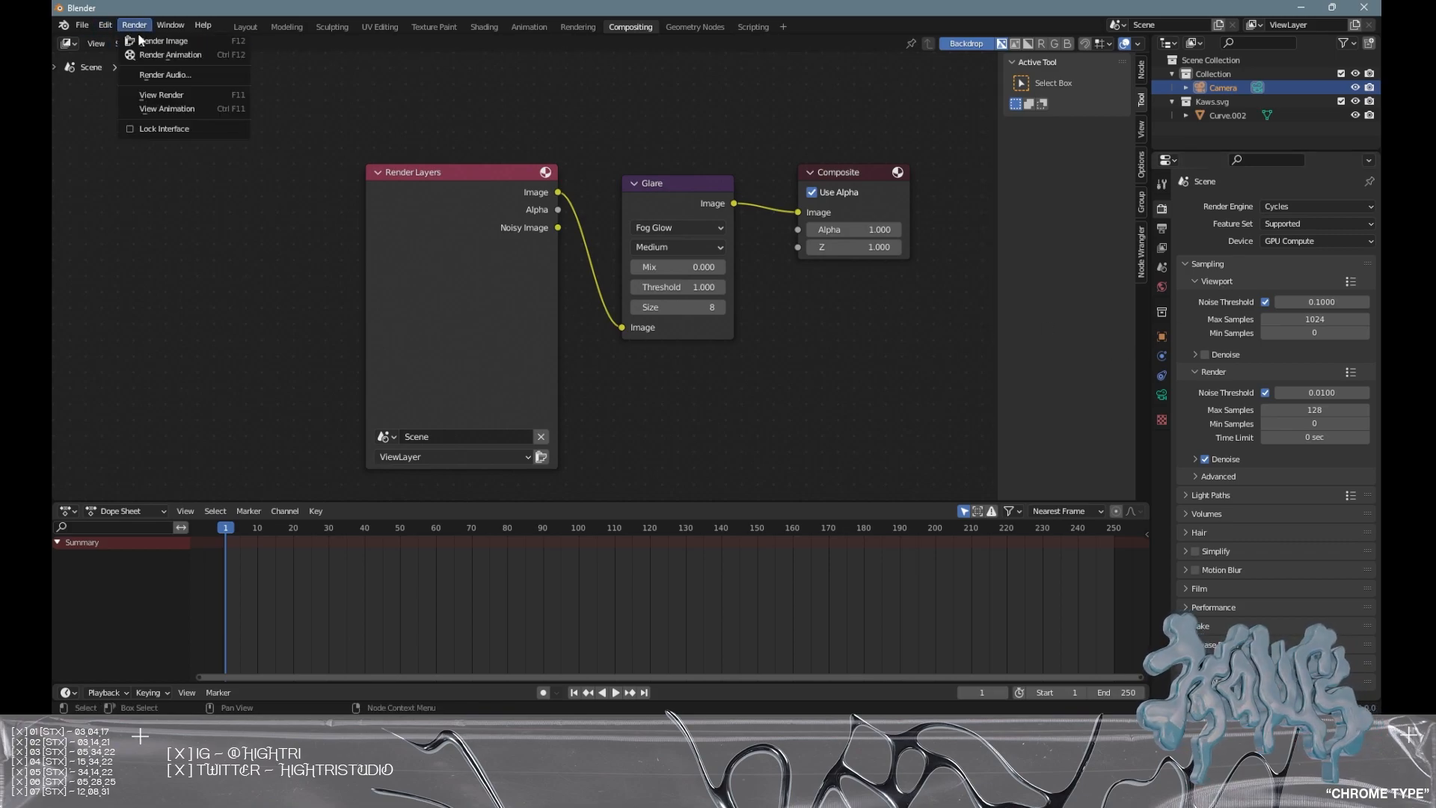
{"action": "left_click", "coordinate": [153, 38]}
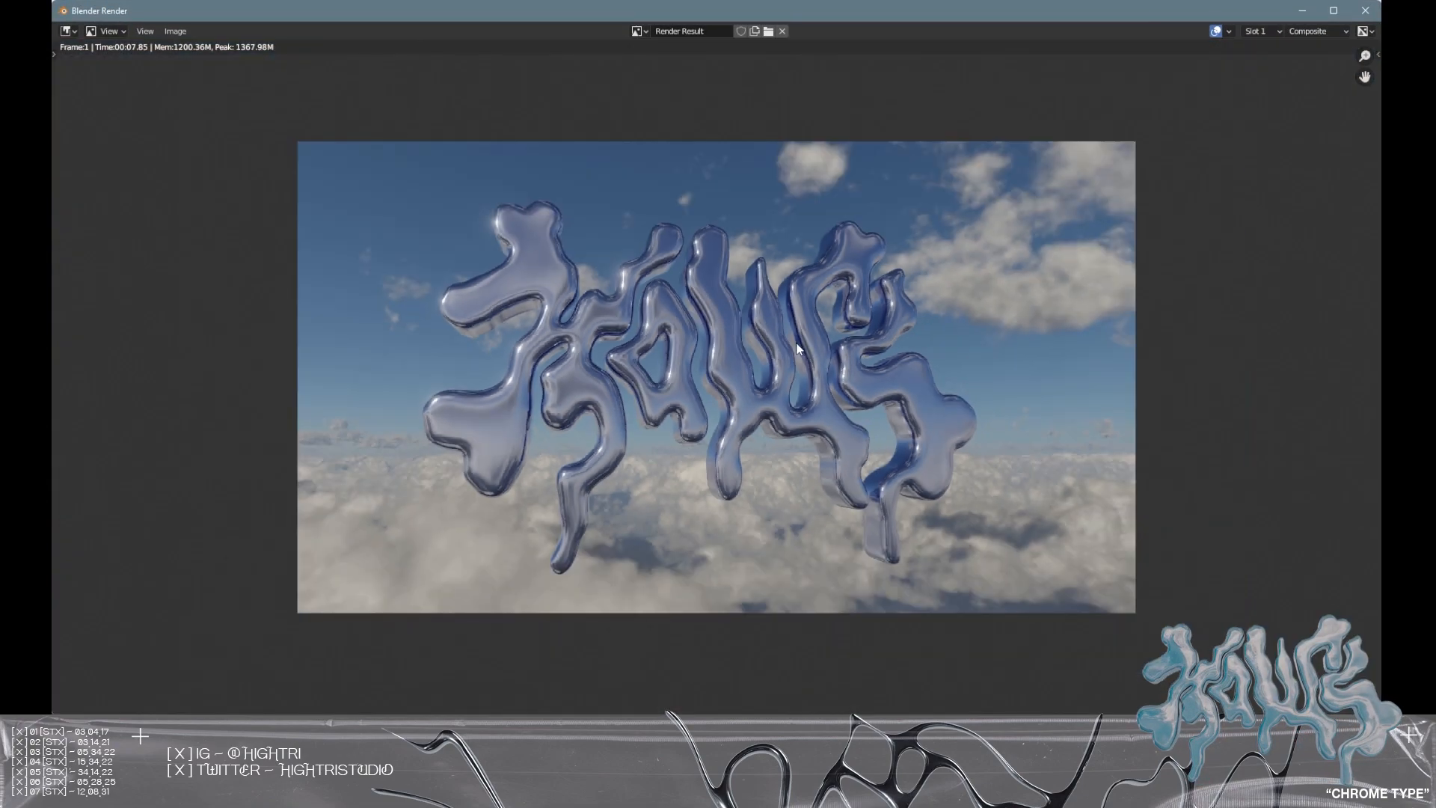
{"action": "scroll", "coordinate": [797, 349], "scroll_direction": "up", "scroll_amount": 1}
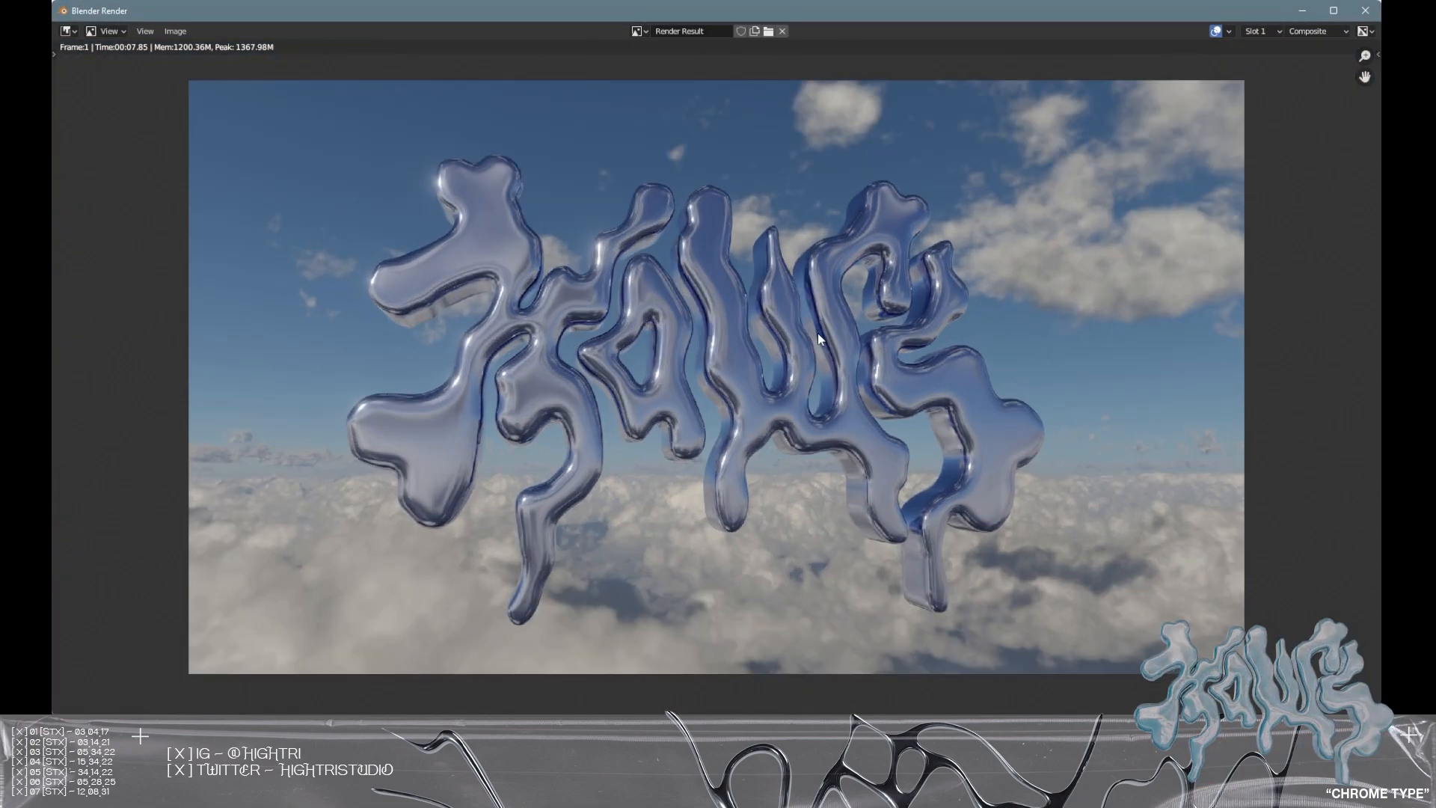